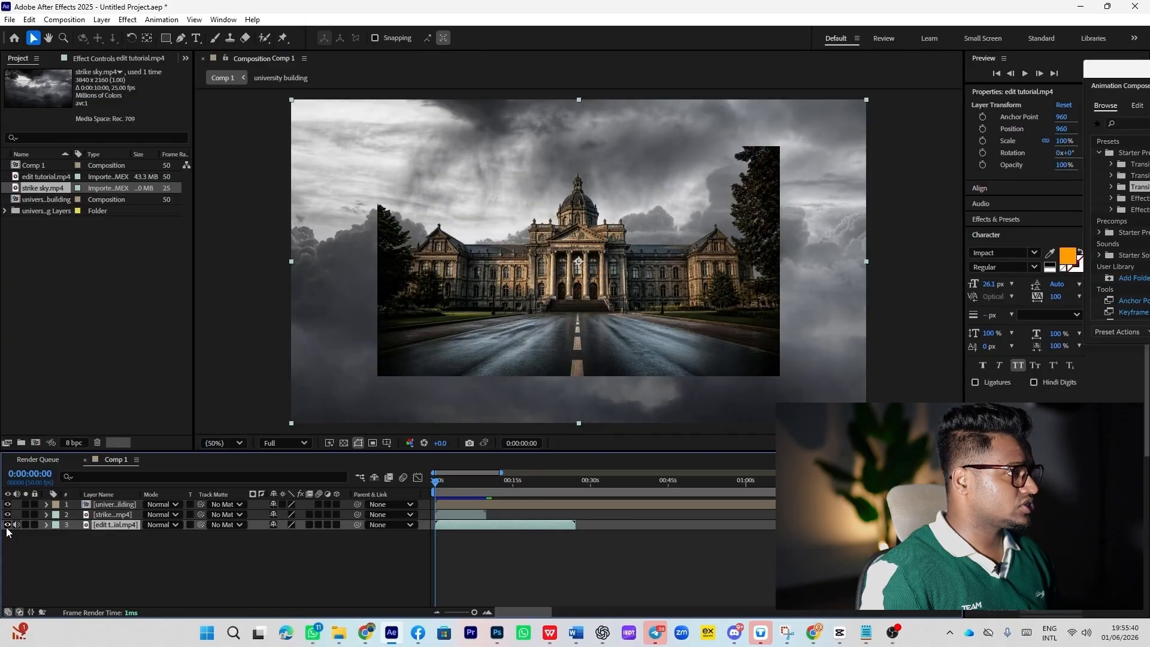
Step: Preview the edit tutorial clip by itself with the sky and university building layers hidden, and show those layers again
click(8, 514)
click(7, 503)
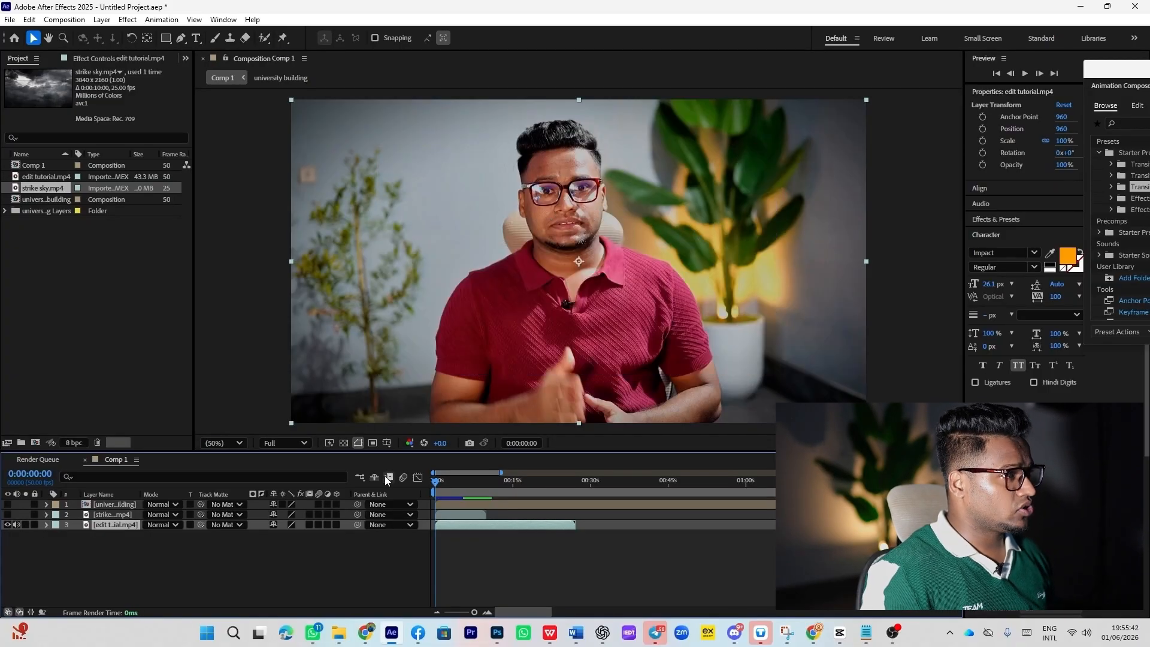
key(space)
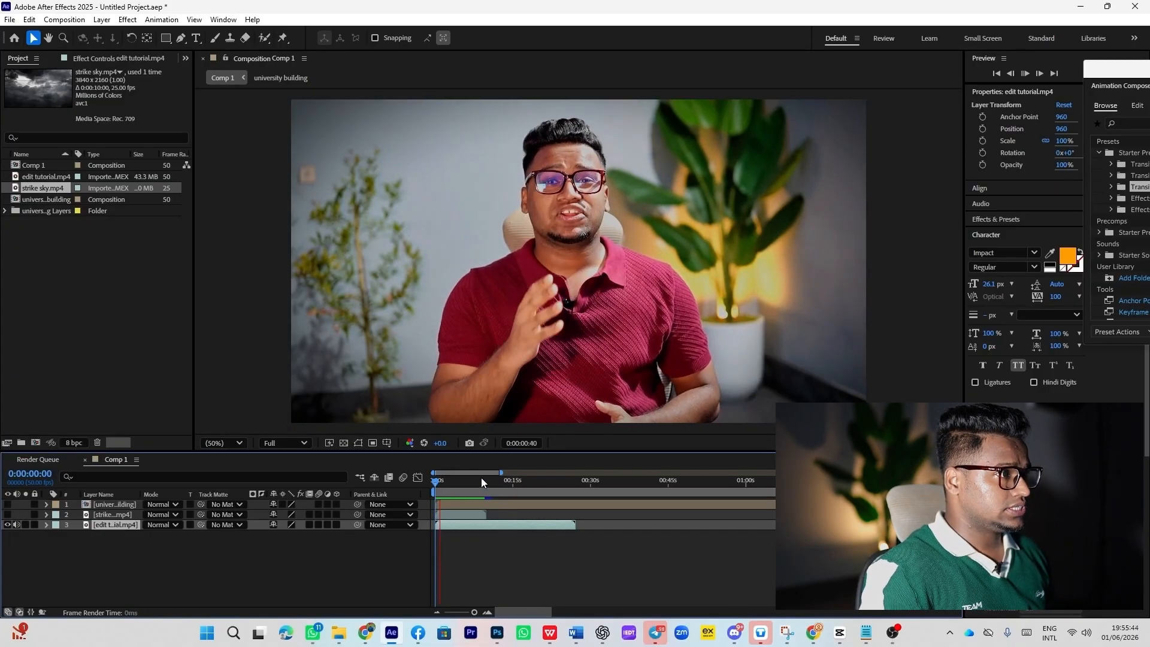
key(space)
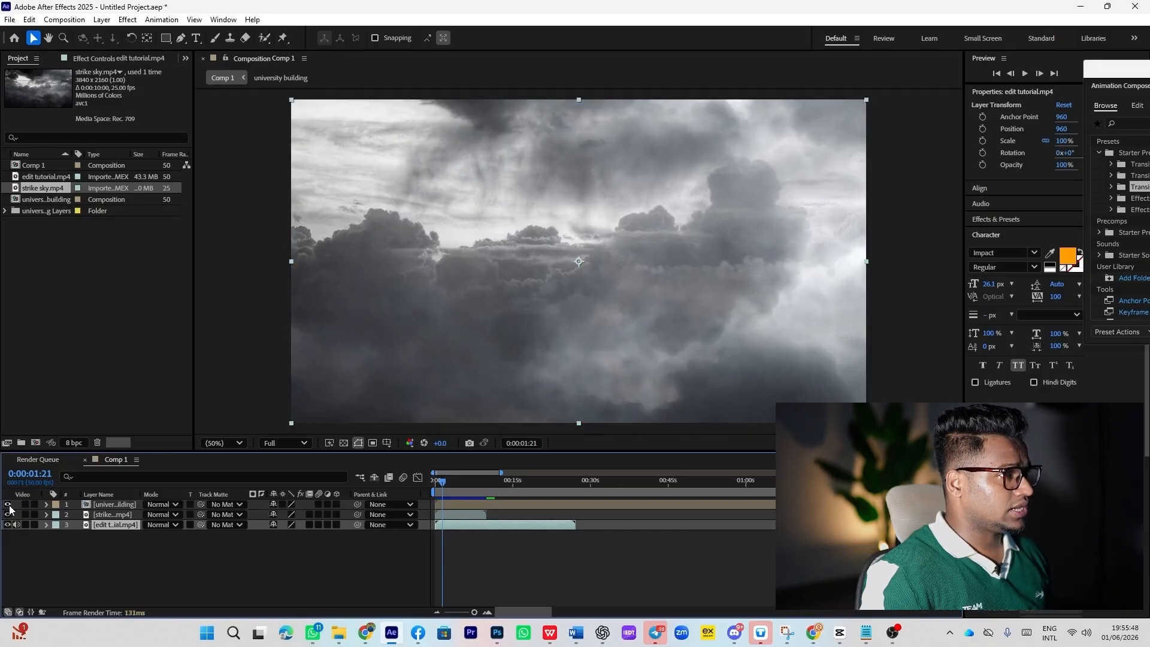
click(7, 505)
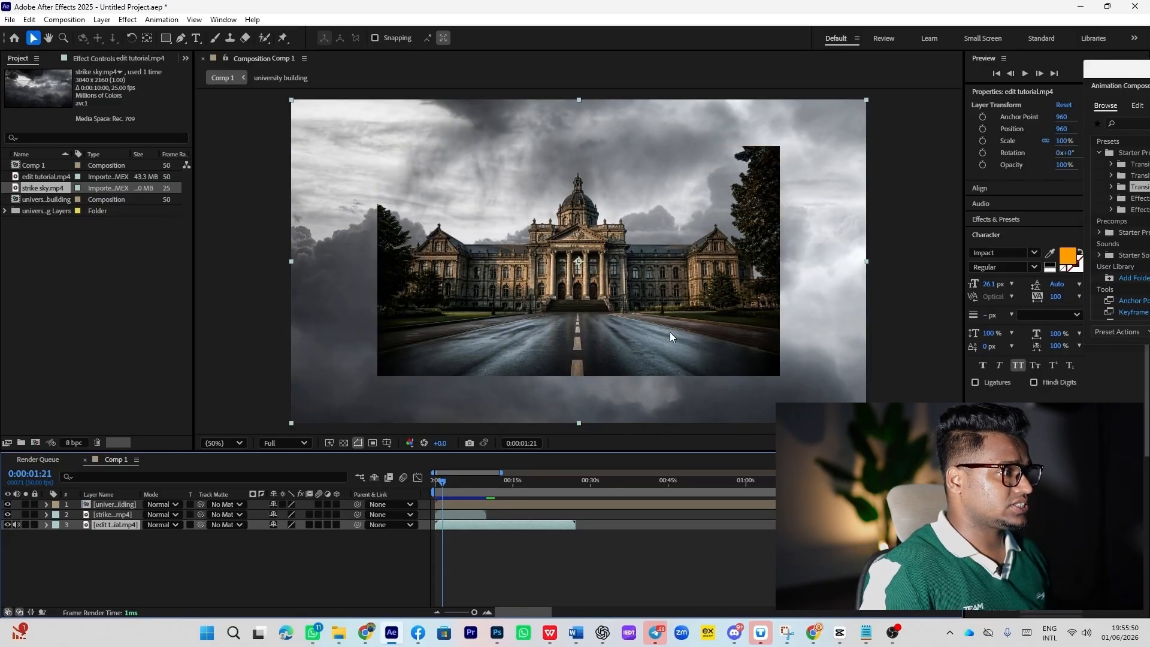
Step: Add the green-screen Front_view_of_body image and black tree.mov from the File Explorer folders to Comp 1, and hide both layers
mouse_move(336, 633)
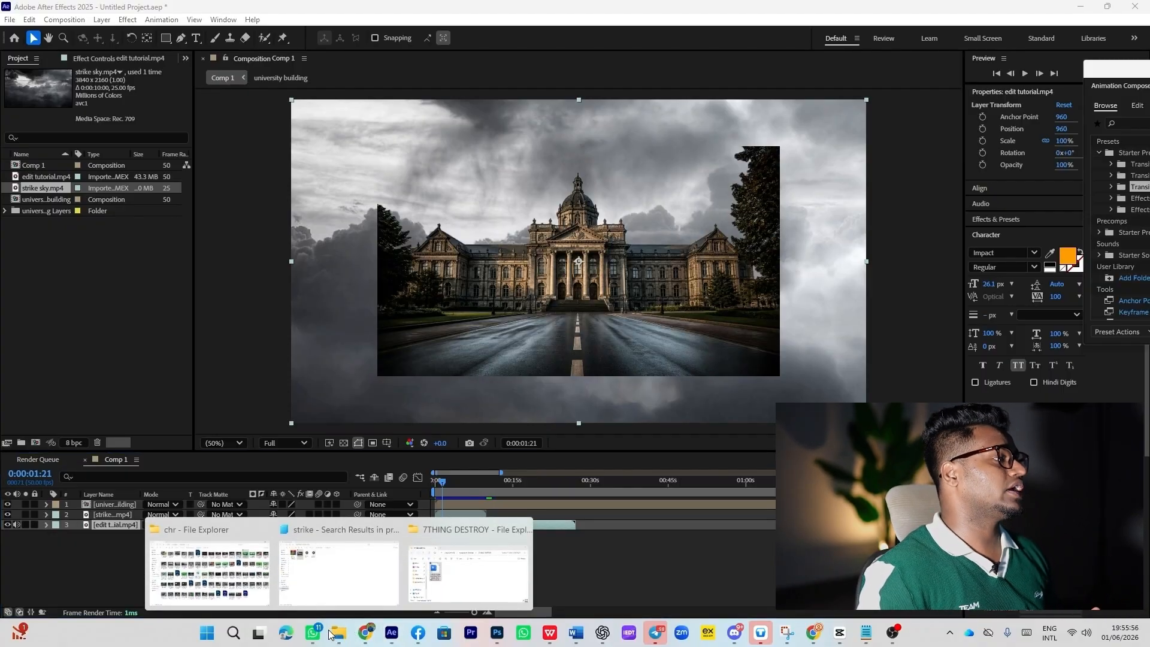
click(209, 572)
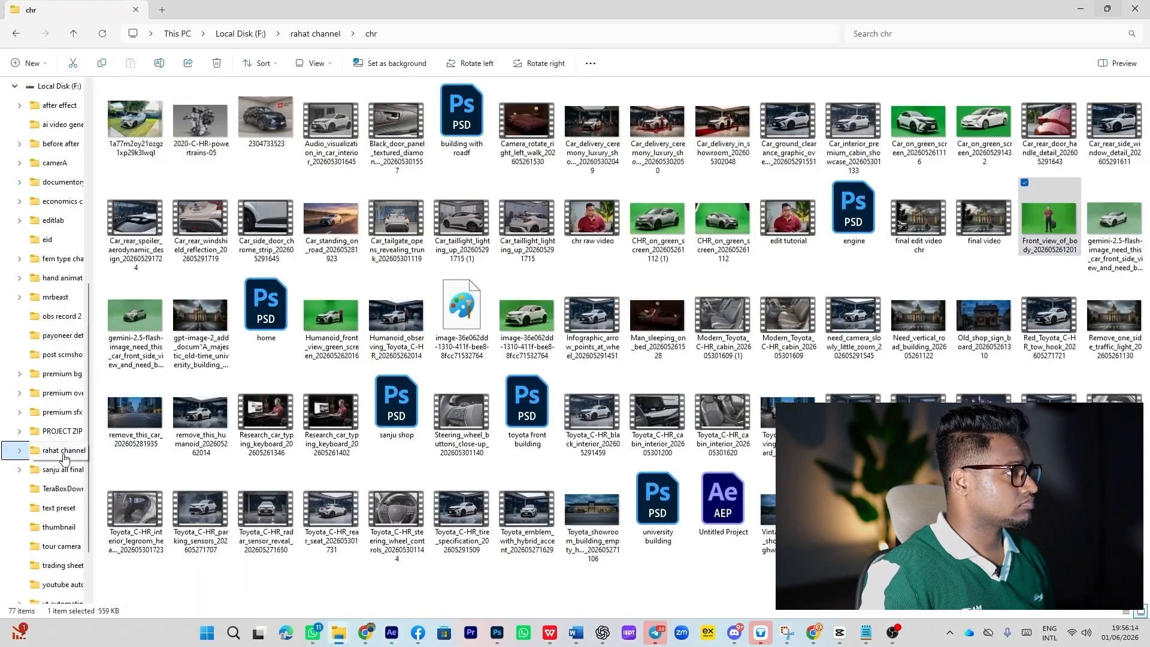
click(45, 258)
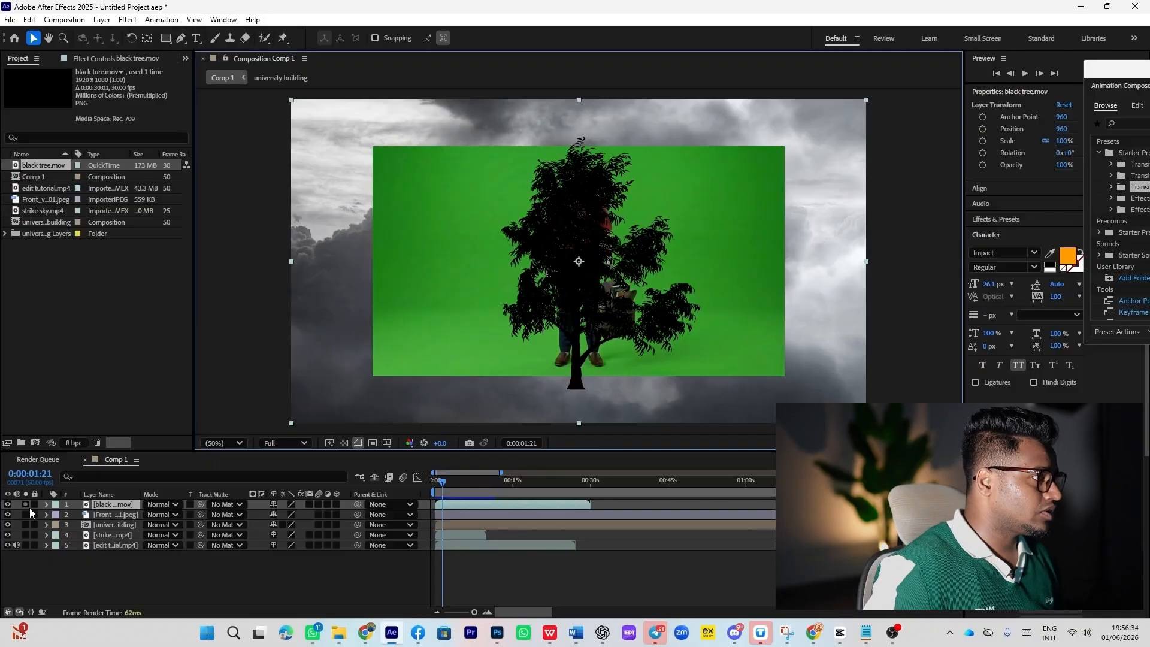
click(7, 505)
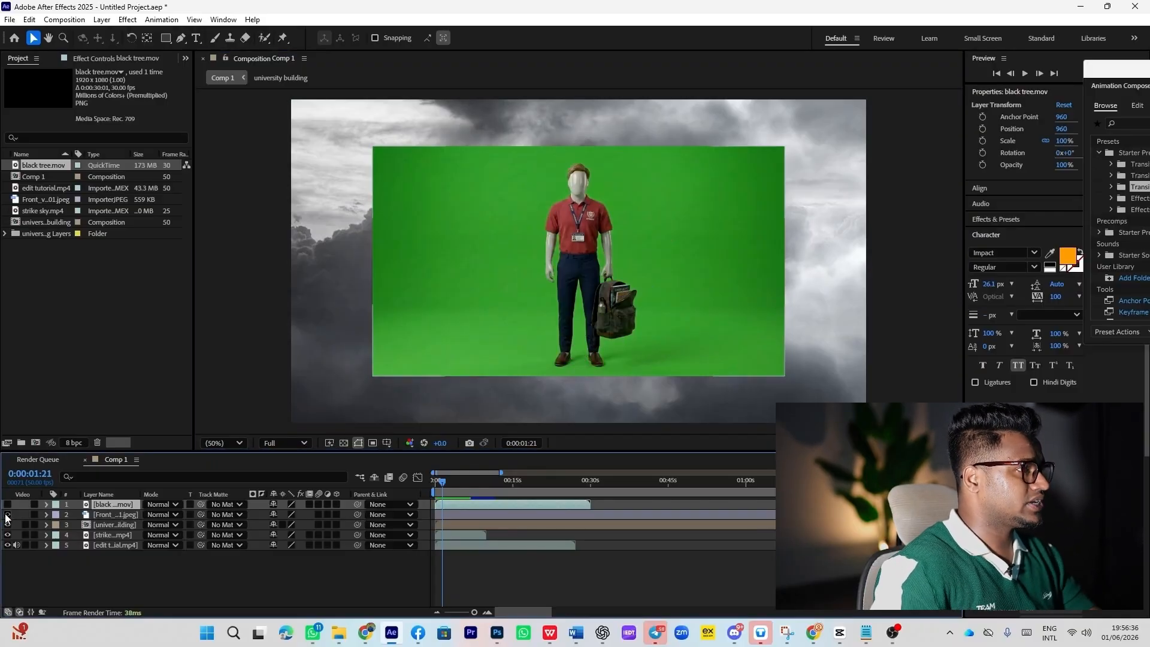
click(7, 515)
Step: Copy Layer 1 from the university building composition into Comp 1 and delete the nested university building layer
click(59, 527)
click(94, 526)
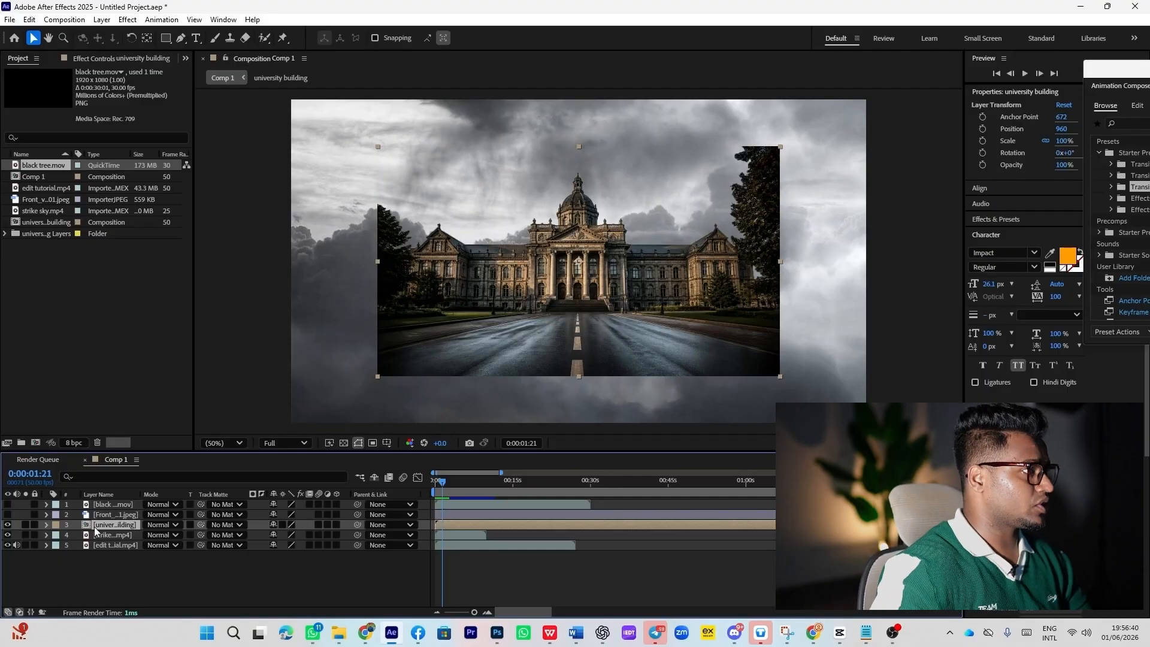
double_click(98, 526)
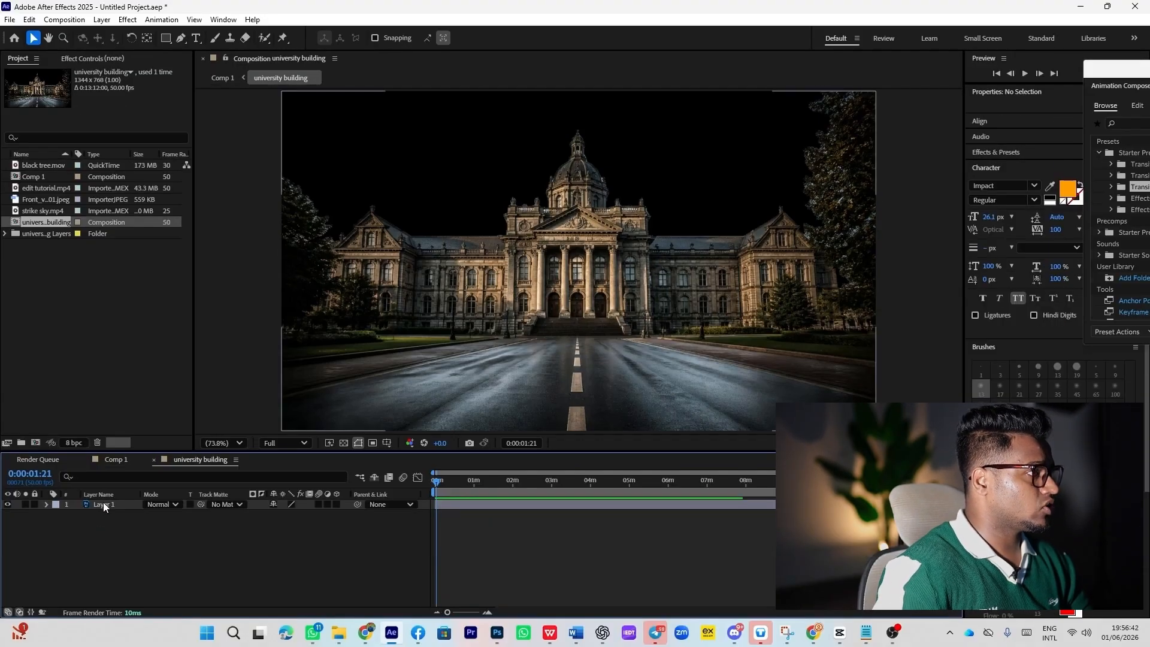
click(103, 504)
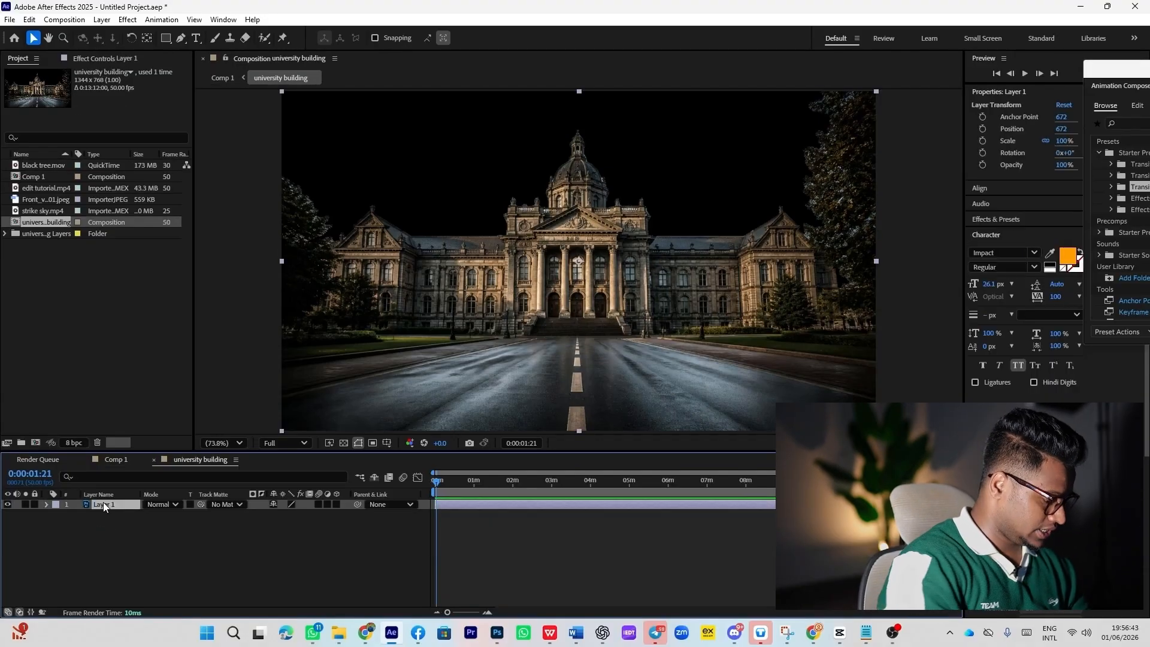
click(96, 459)
click(99, 576)
key(ctrl+v)
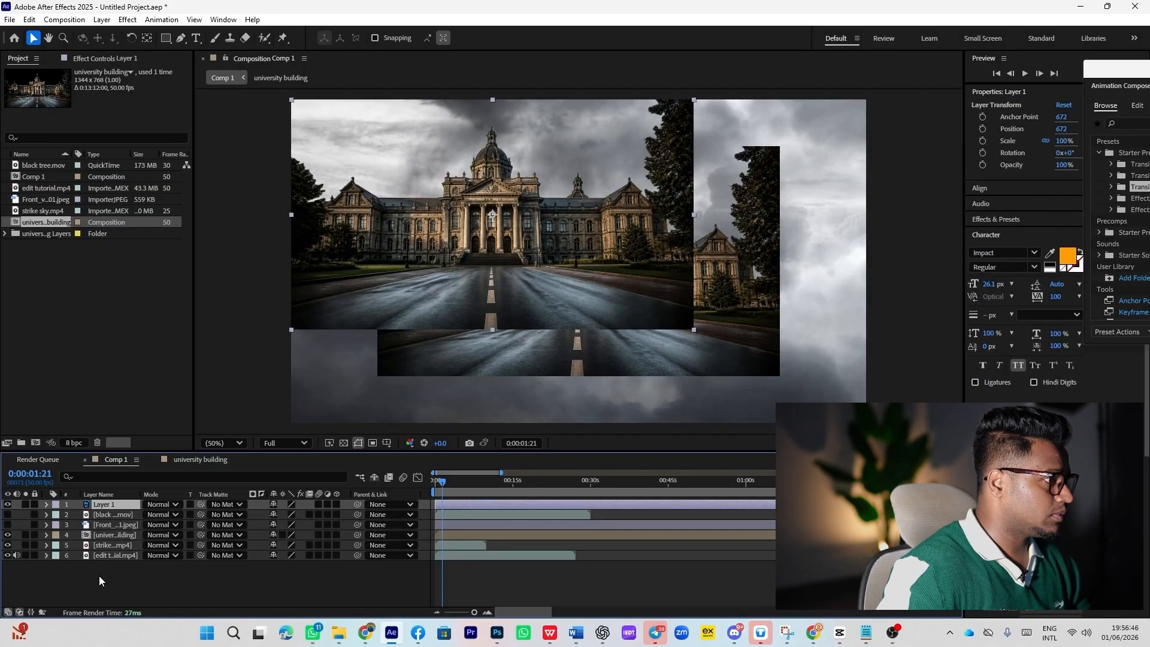
click(104, 538)
key(Delete)
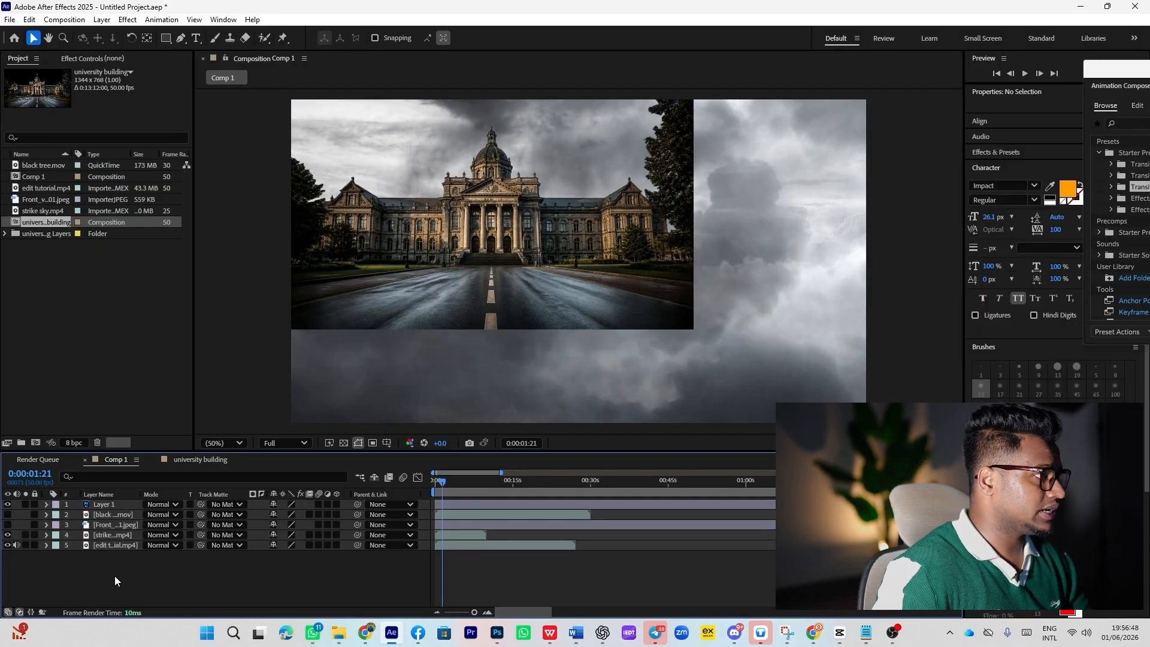
Step: Shift the strike sky layer right and down, and scale Layer 1 to about 140%, positioned so the building fills the frame
click(104, 535)
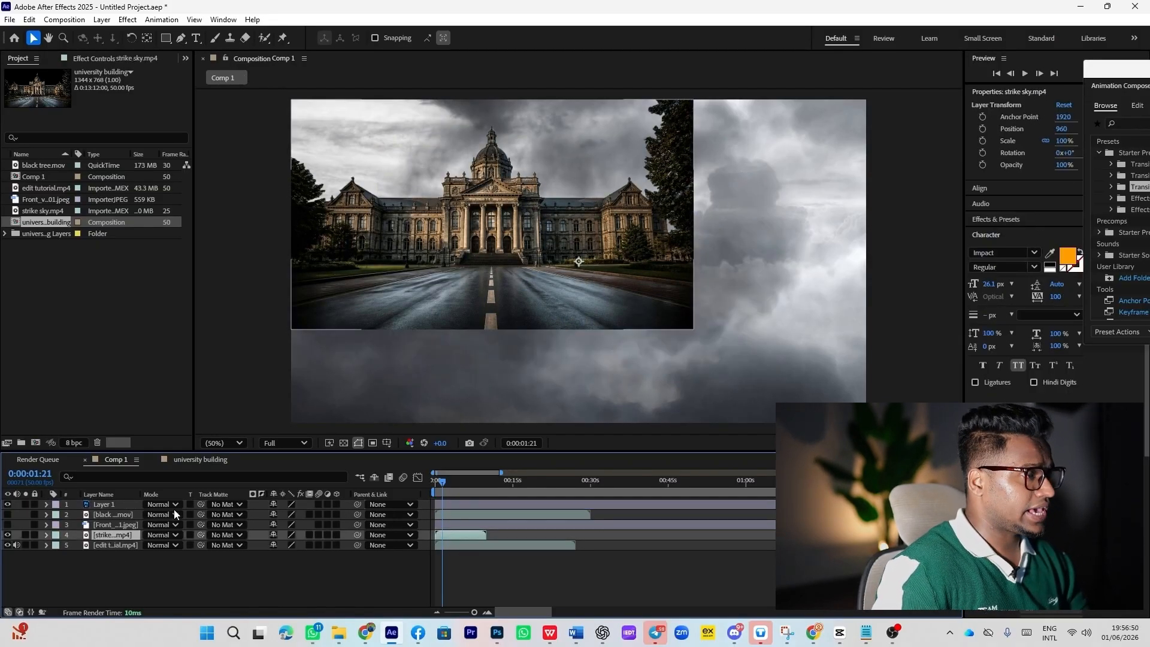
drag(748, 264, 839, 311)
click(104, 504)
key(s)
drag(290, 515, 314, 514)
drag(599, 263, 683, 320)
drag(290, 515, 294, 514)
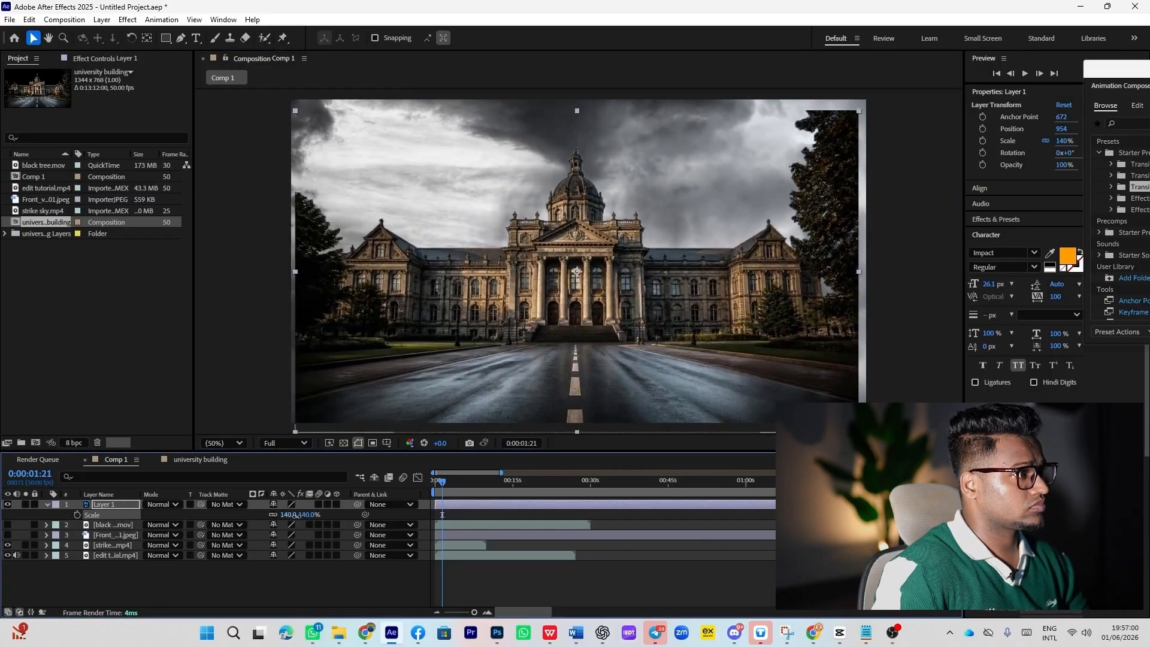
drag(711, 333, 710, 327)
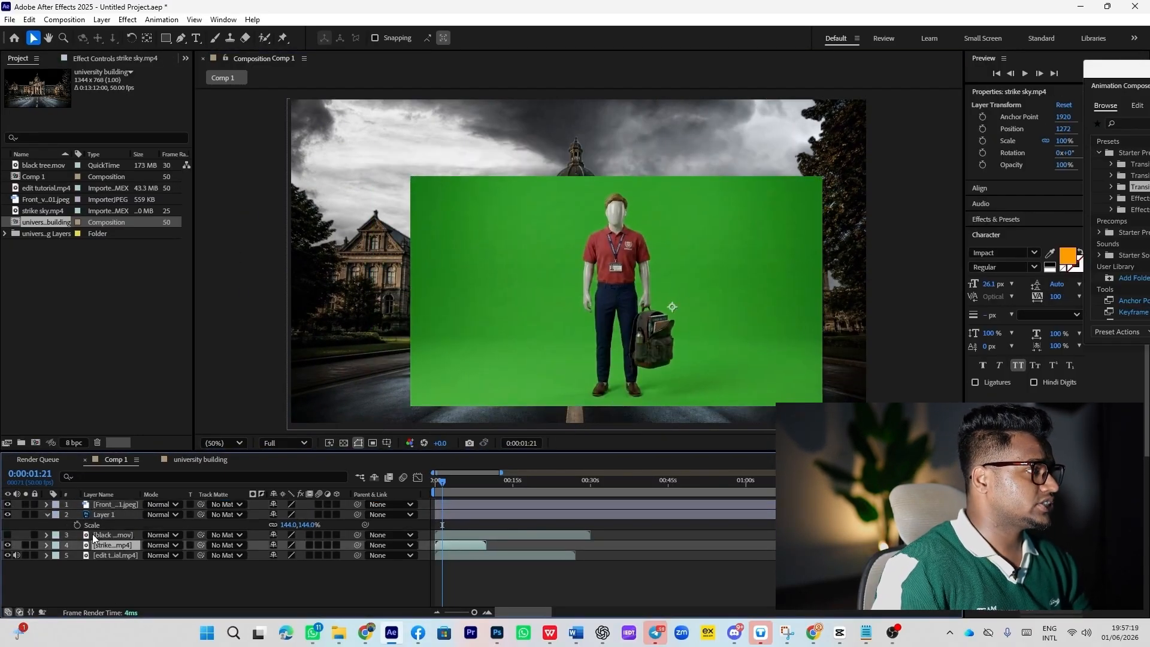
Step: Turn the body image, Layer 1, black tree and strike sky layers into 3D layers
click(106, 504)
shift+click(88, 543)
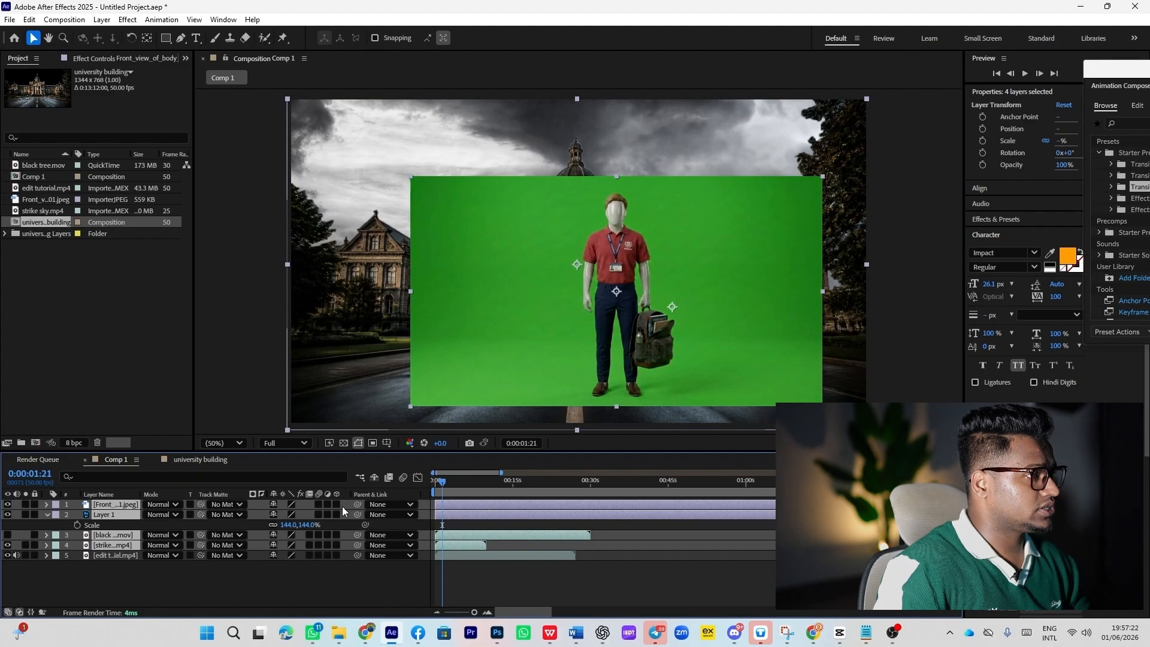
click(336, 504)
Step: Add a one-node camera named Camera 1 with a 30 mm focal length and depth of field enabled
click(21, 539)
right_click(21, 539)
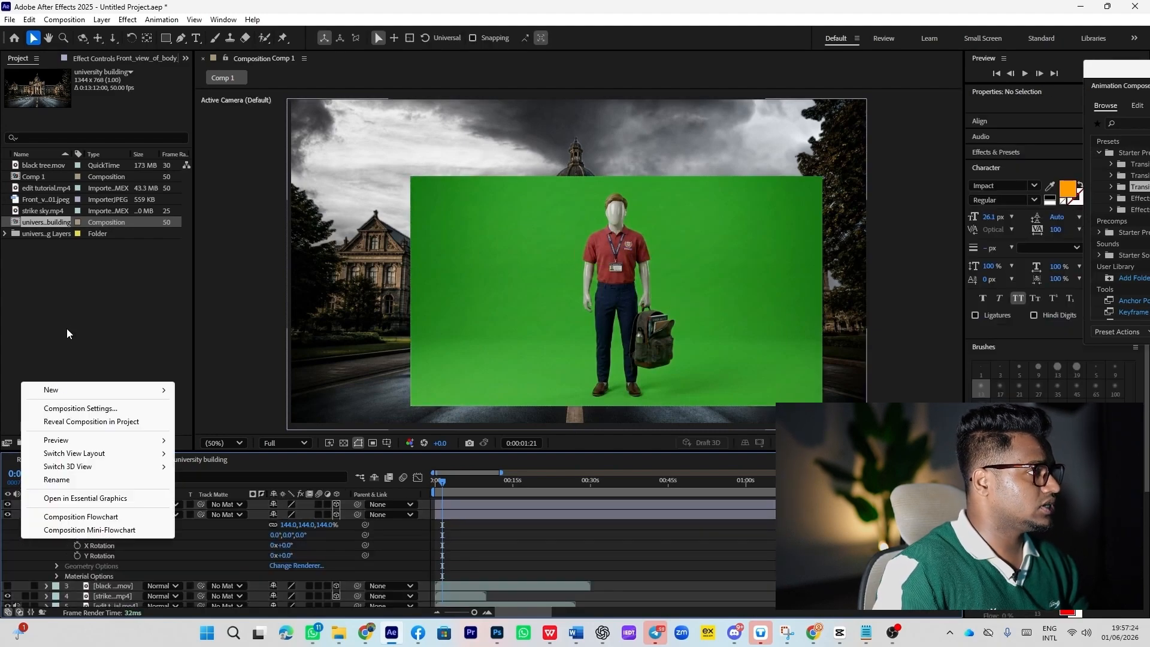
mouse_move(54, 390)
click(239, 449)
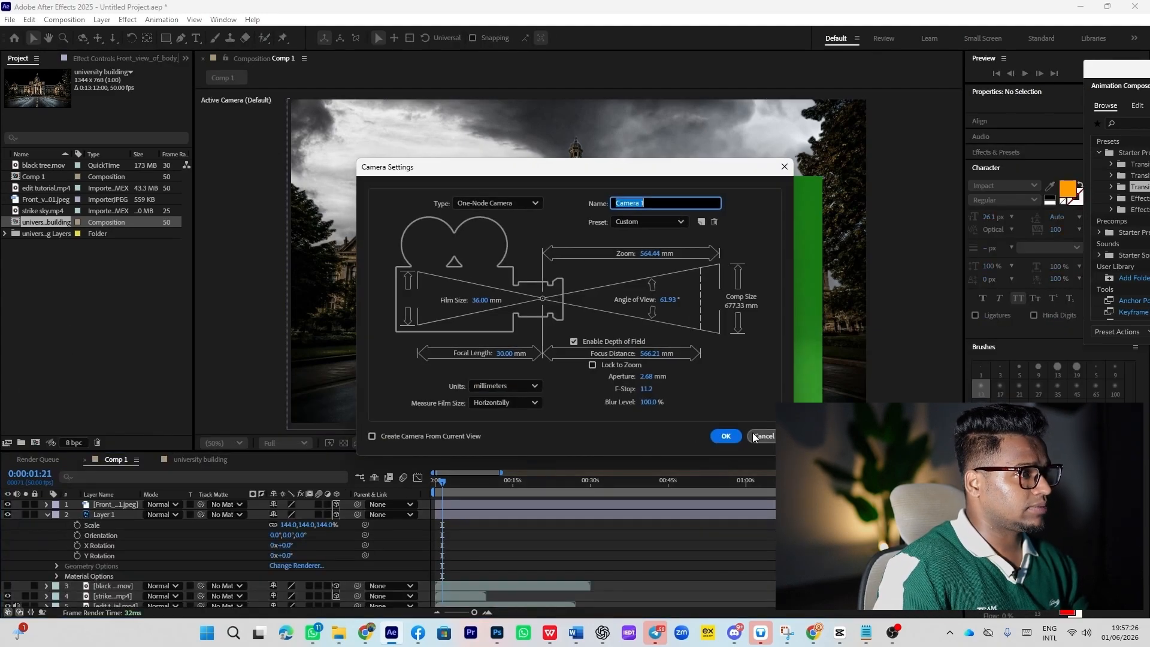
click(722, 432)
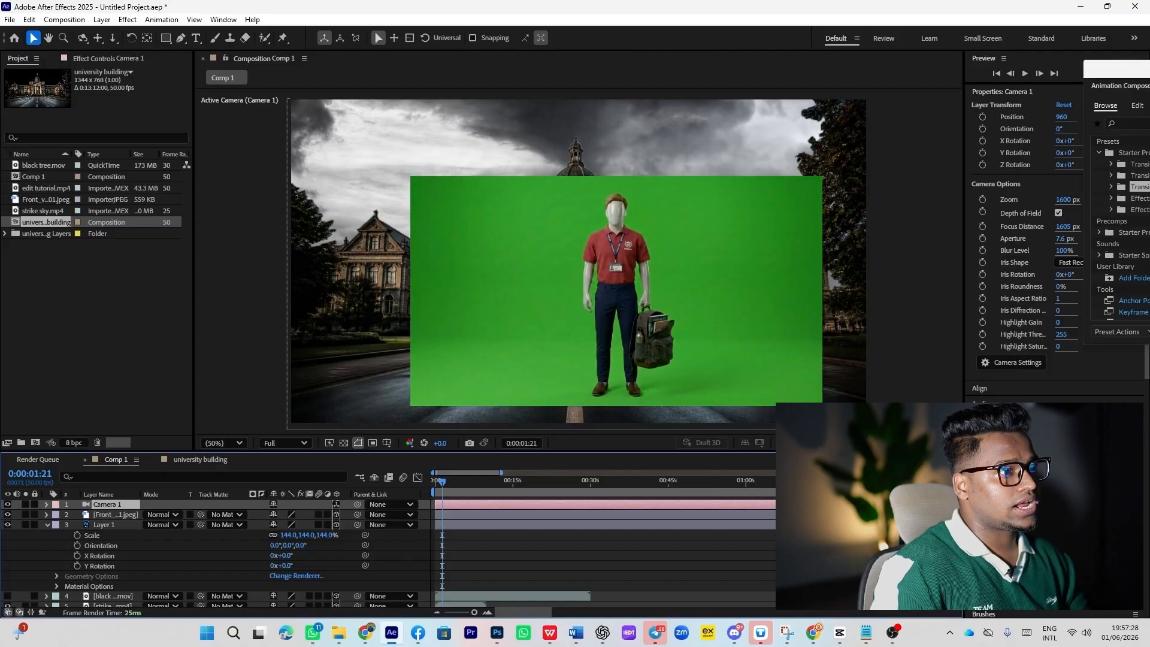
Step: Key out the green background of the body image with Keylight (1.2), setting Clip Black to 44
click(113, 513)
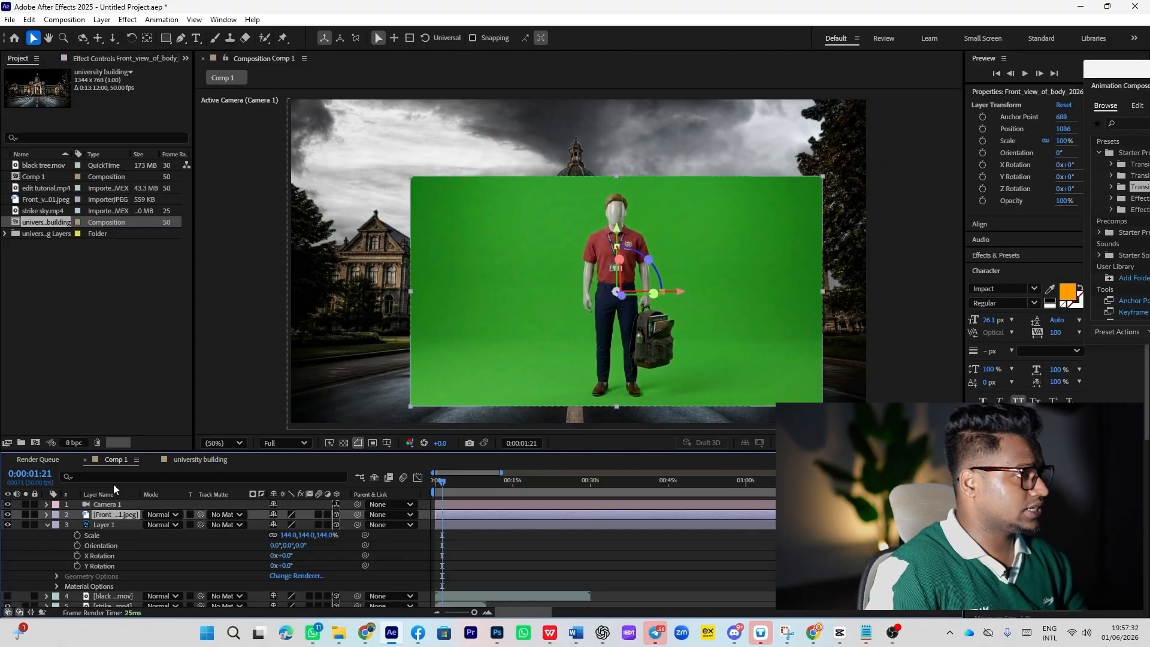
key(ctrl+space)
text(key)
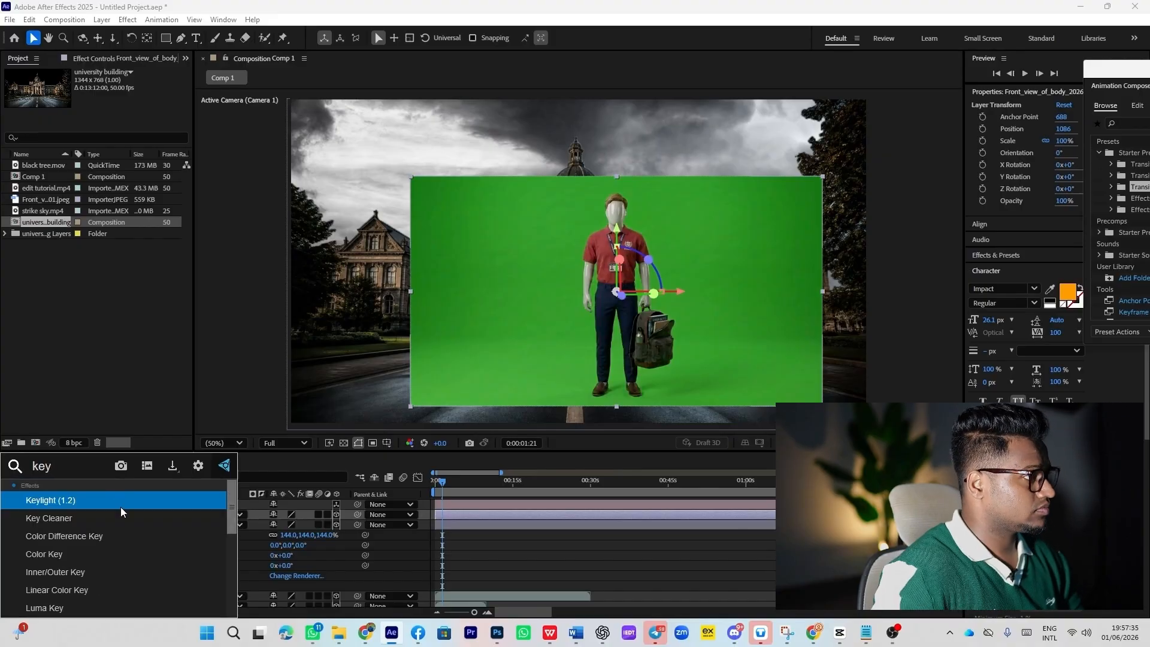
key(Return)
drag(112, 239, 137, 241)
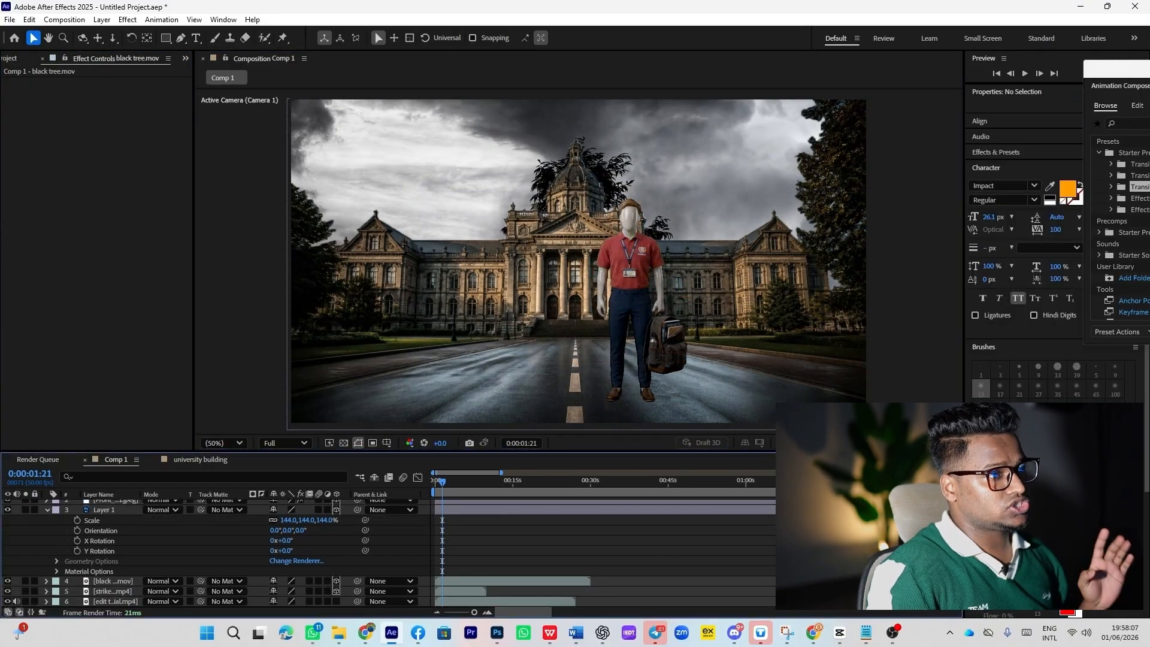
Step: Split the viewer into Top and Active Camera views, and push the strike sky layer far behind the other layers
click(926, 443)
click(926, 469)
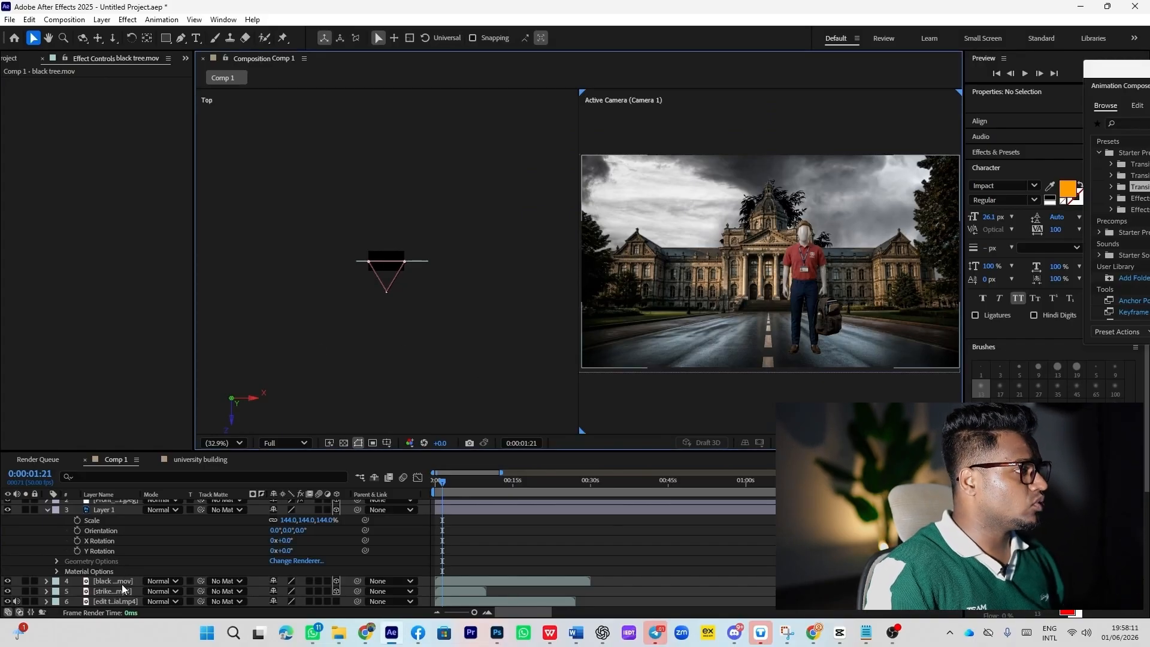
click(113, 591)
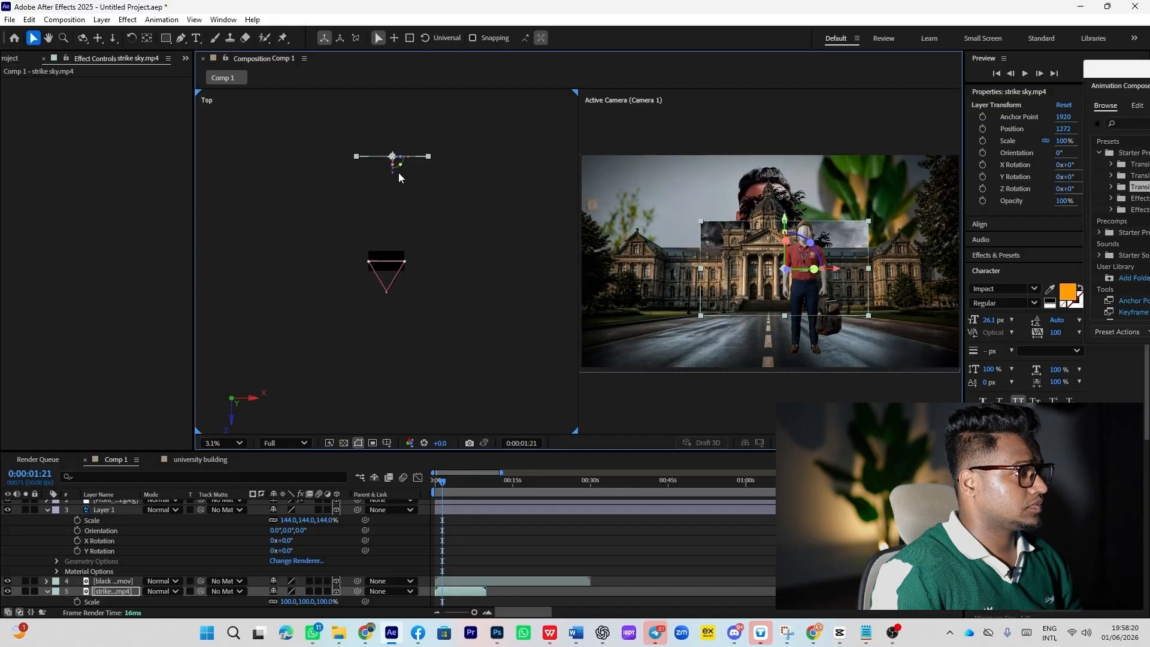
Step: Push the building's Layer 1 back in depth and scale it to 280%, and place the black tree layers in the left foreground
click(384, 263)
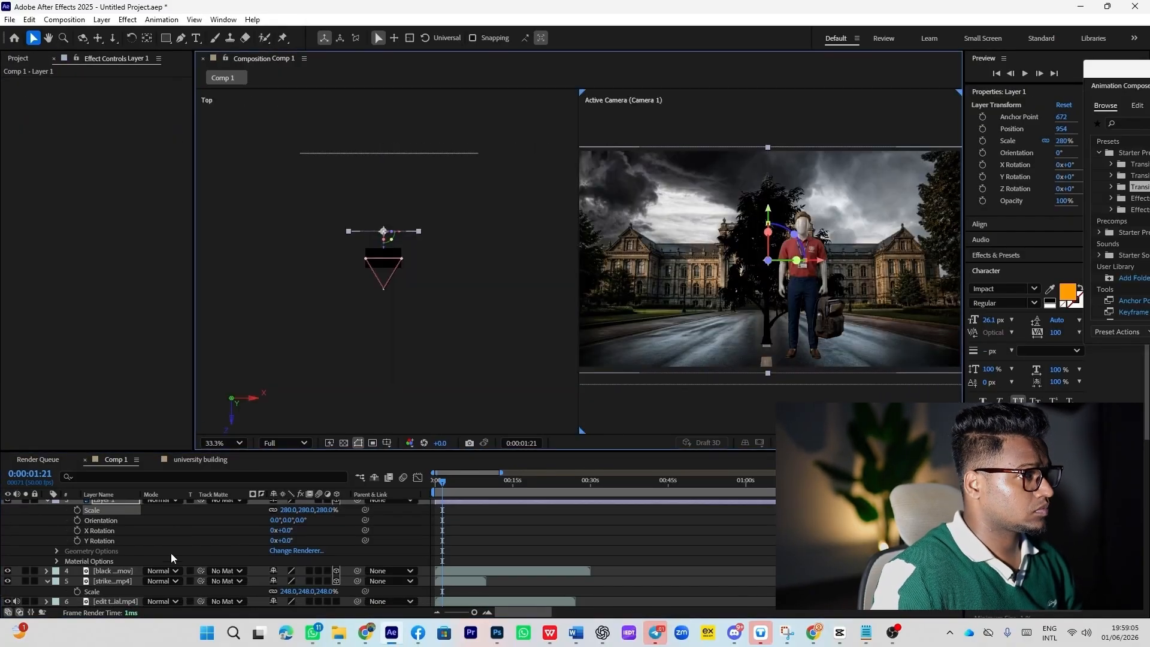
click(612, 262)
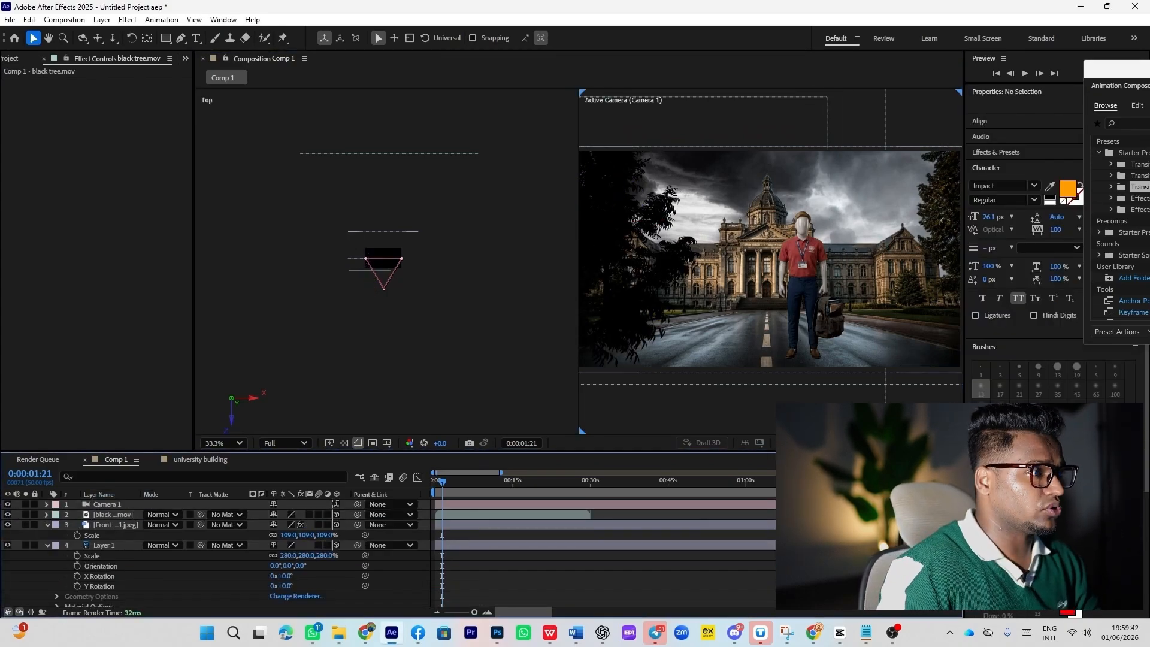
Step: Check the depth placement of the sky, black tree, building and body layers, briefly hiding the building to compare
scroll(146, 564, down, 3)
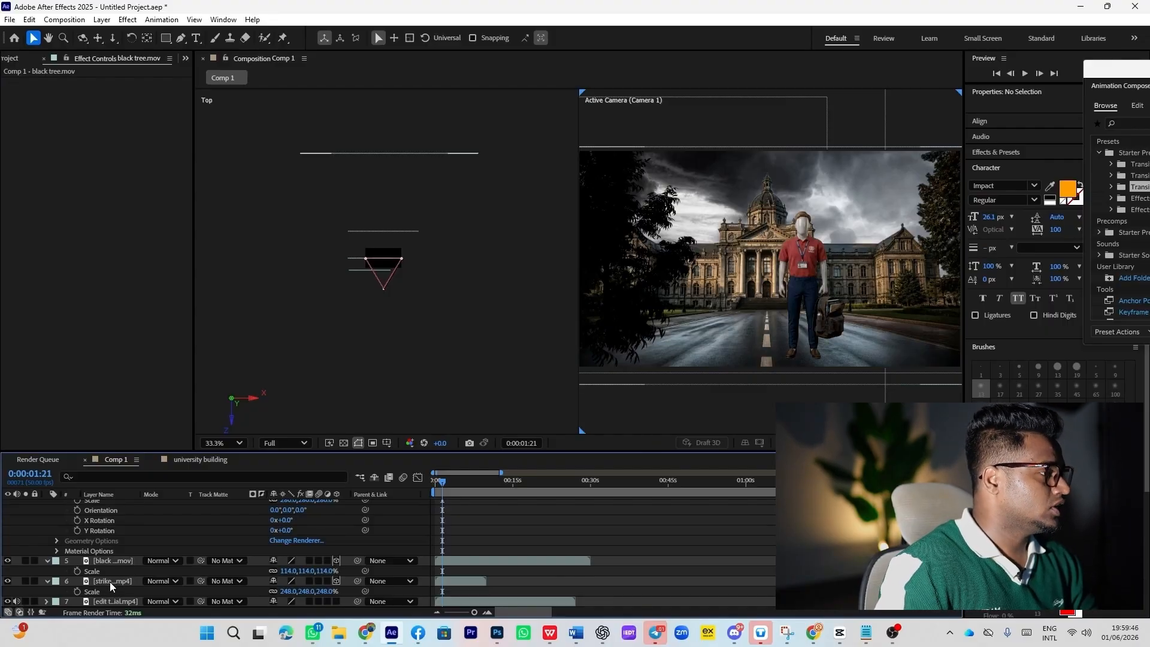
click(109, 581)
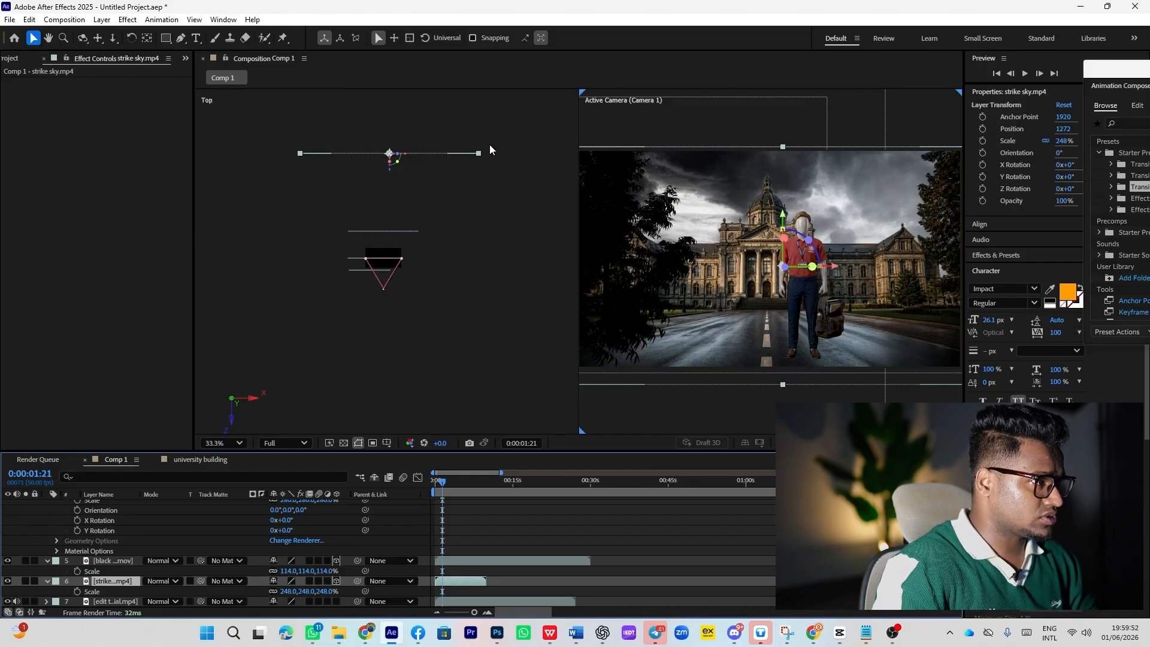
click(109, 562)
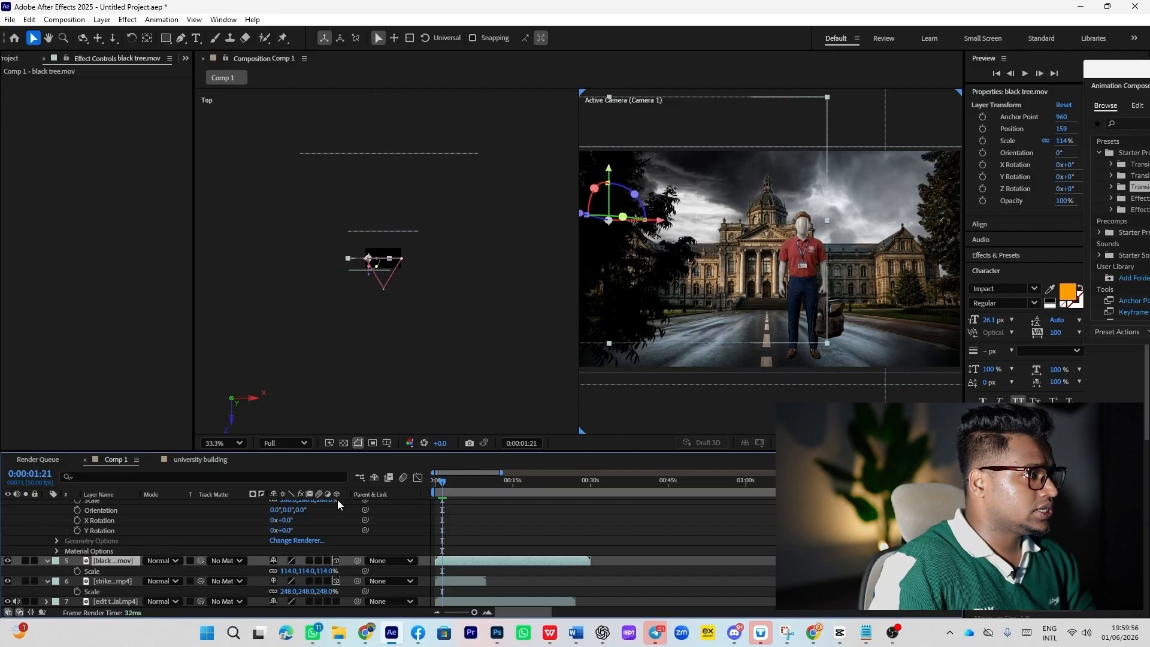
click(390, 231)
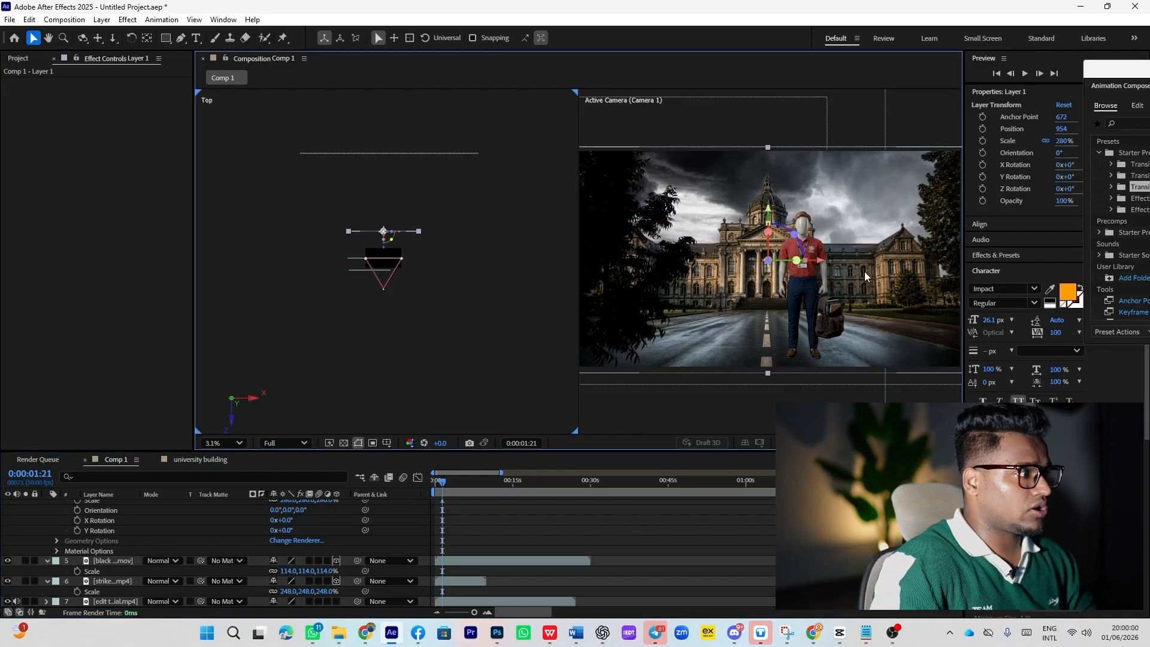
scroll(114, 565, up, 3)
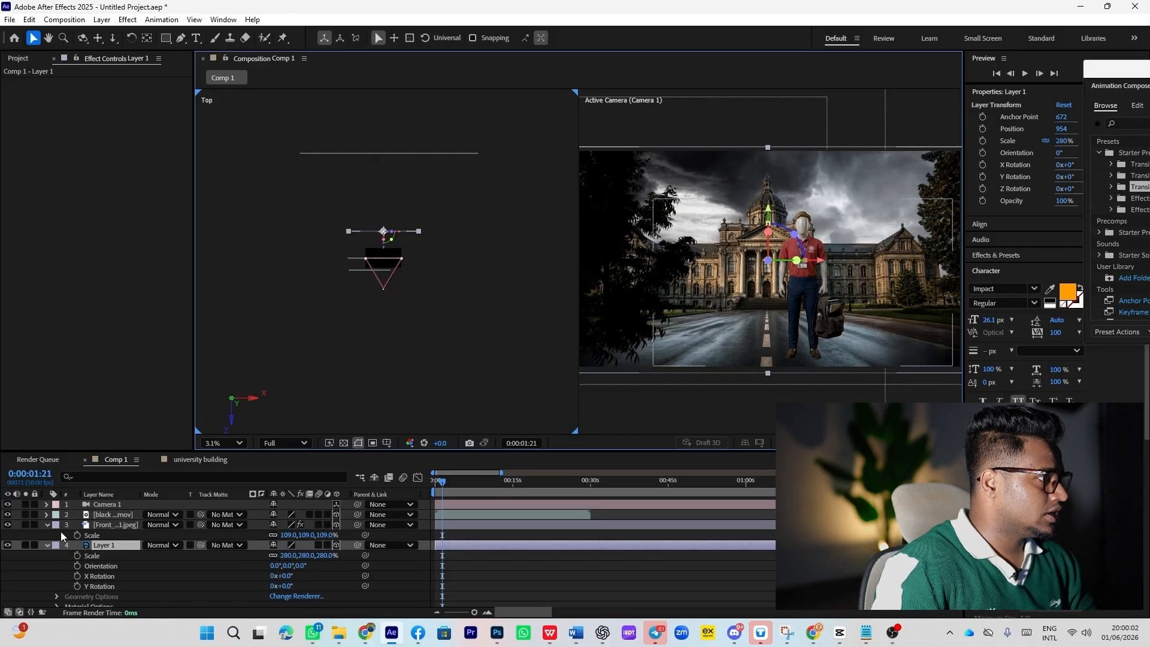
click(7, 546)
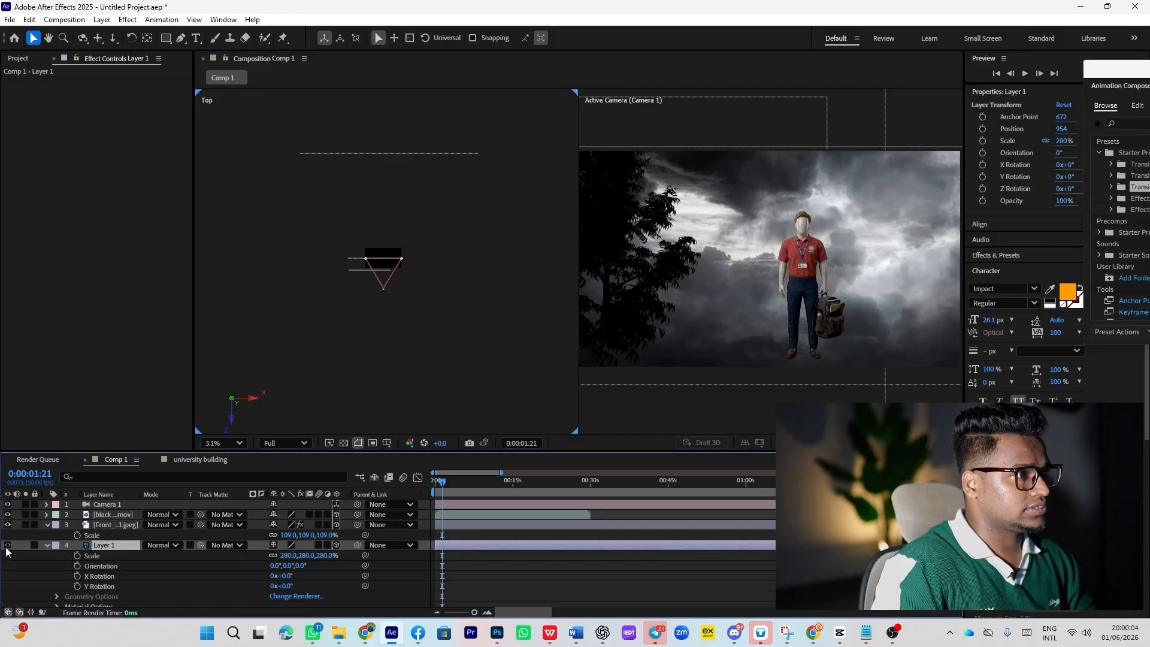
click(8, 545)
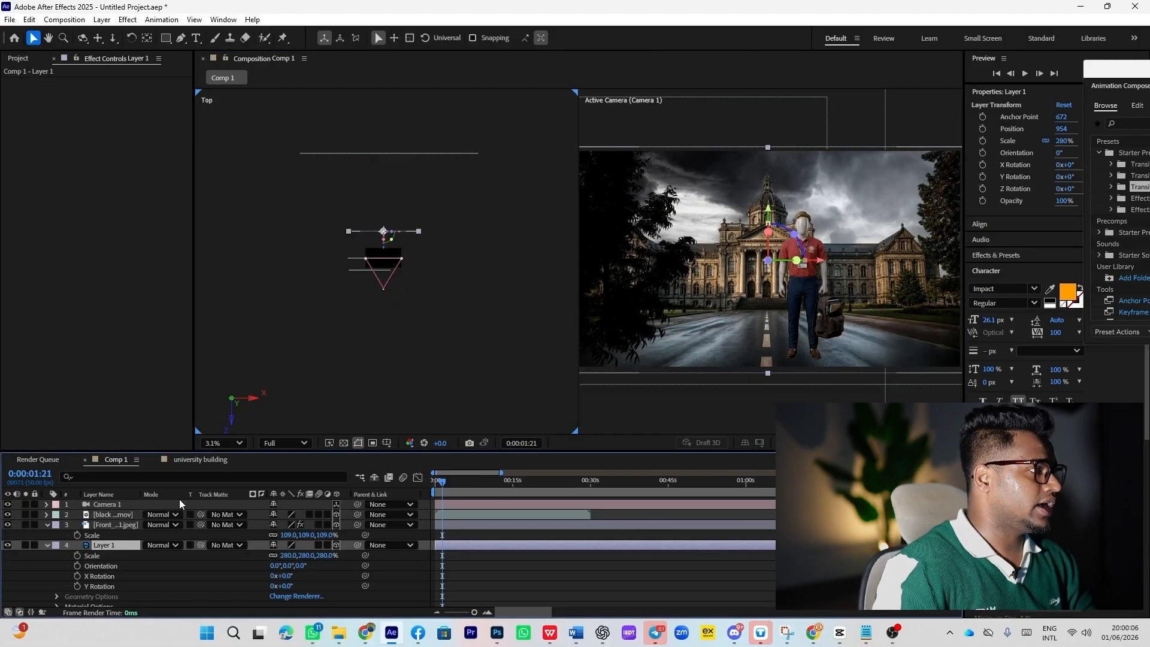
click(113, 524)
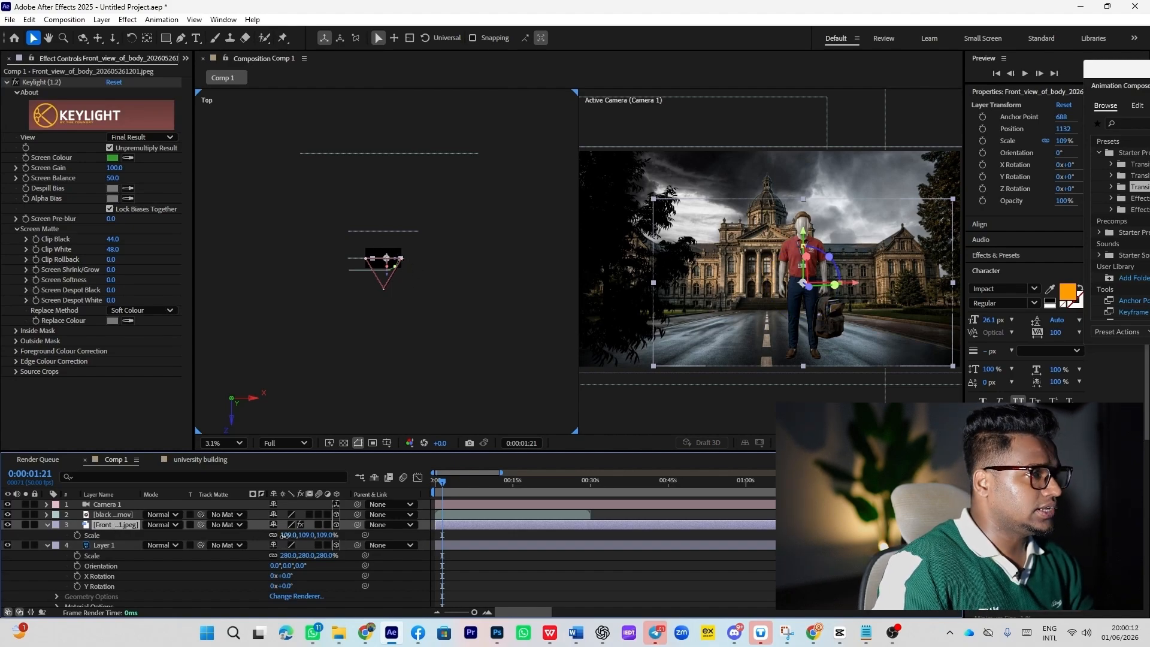
Step: Scale the body layer to 78% and shift it slightly up and to the right on the road
drag(285, 536, 265, 536)
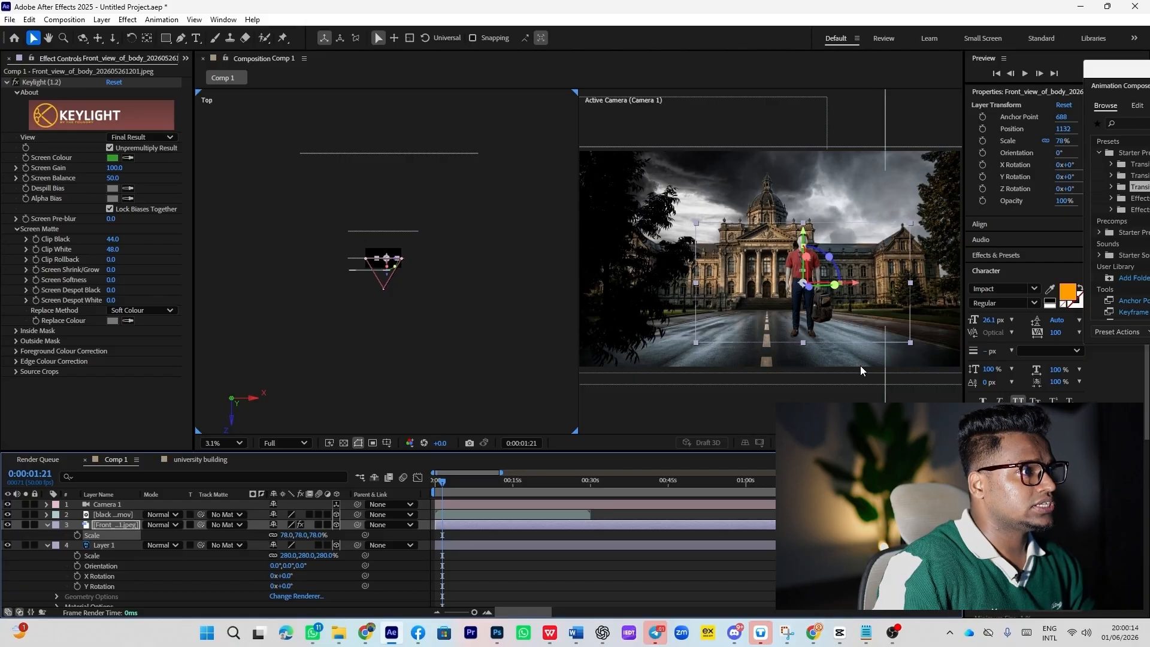
mouse_move(806, 321)
mouse_down()
mouse_move(826, 309)
mouse_move(810, 314)
mouse_up()
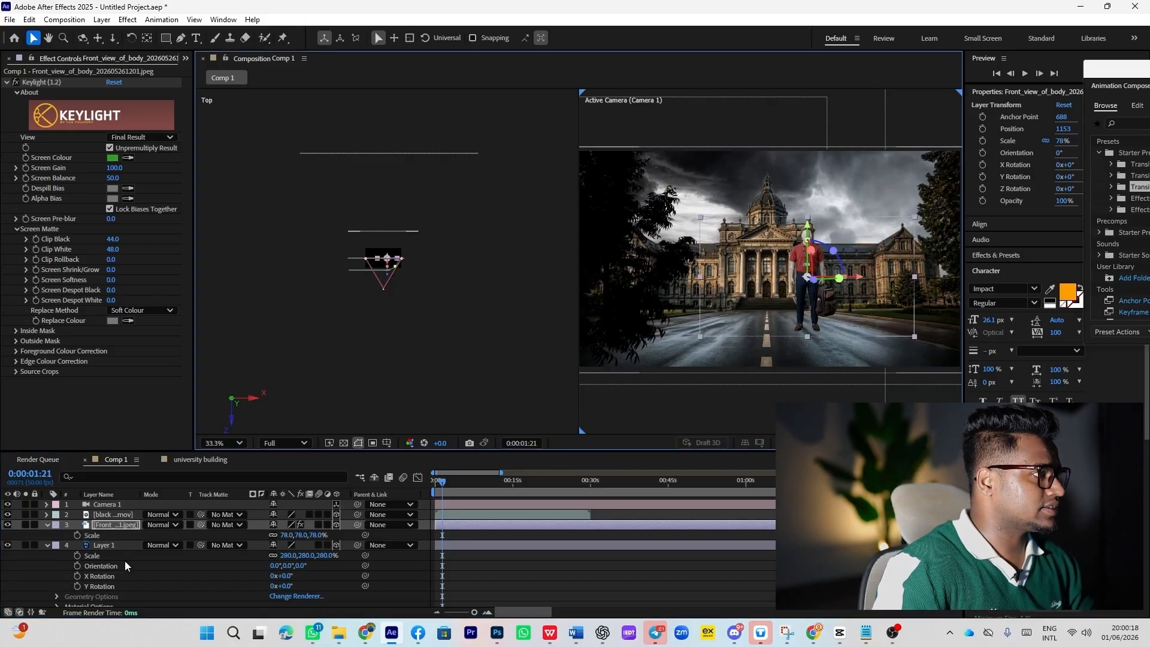
Step: Try moving the black tree layer back to the body's depth, toggling its visibility to compare
click(110, 515)
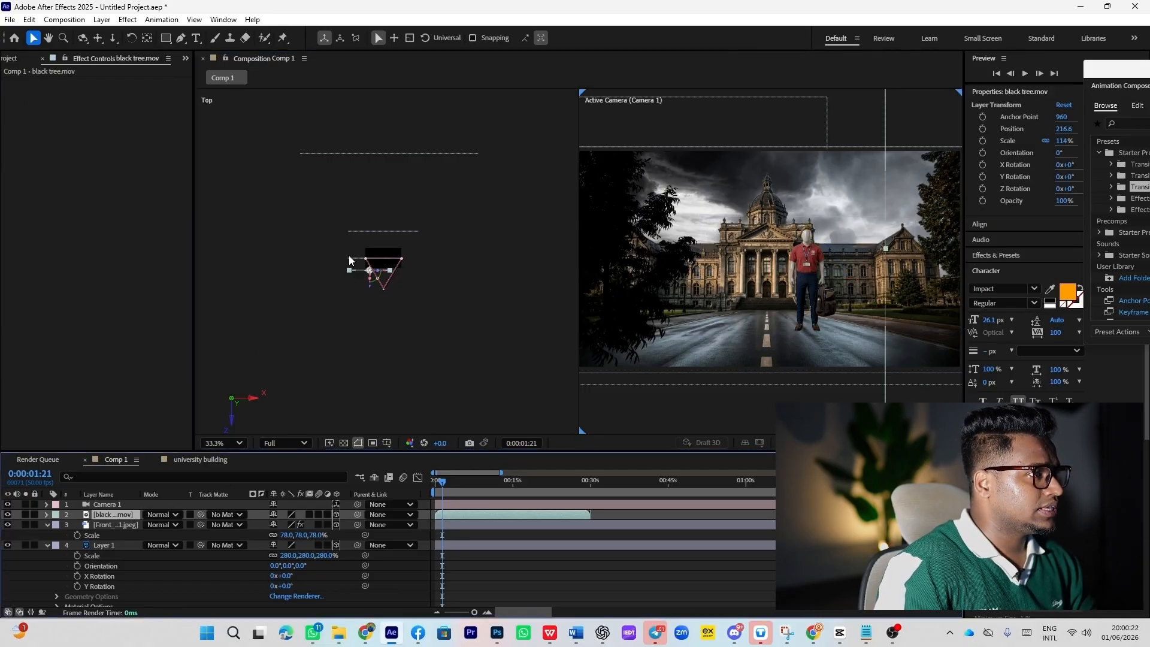
drag(360, 264, 359, 251)
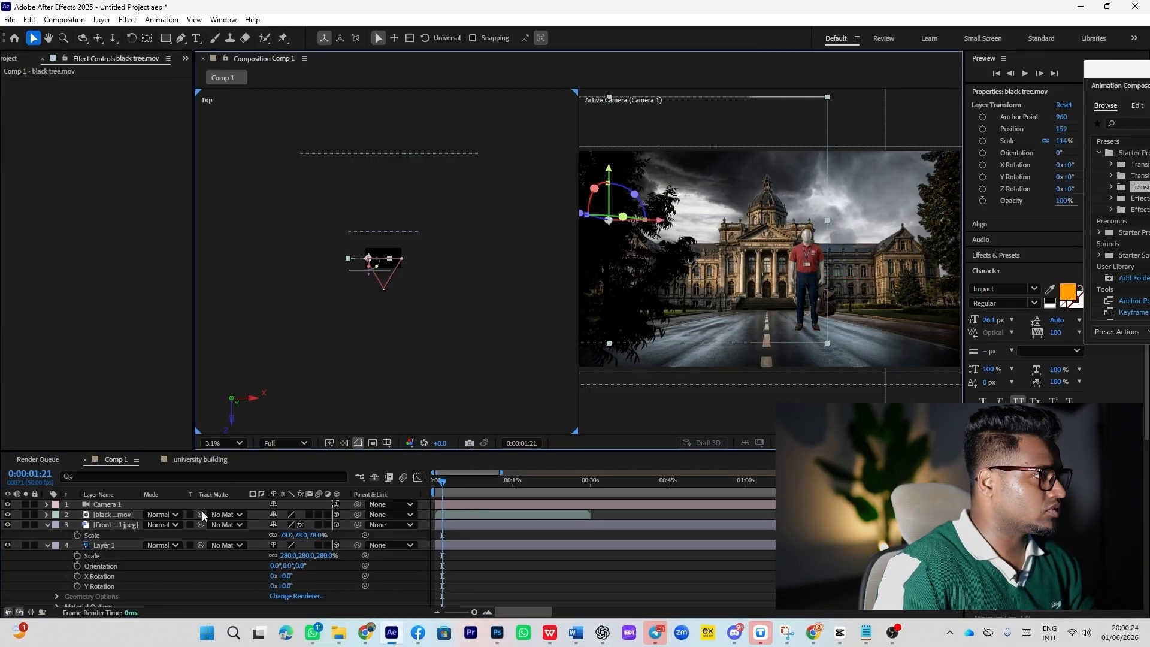
click(7, 514)
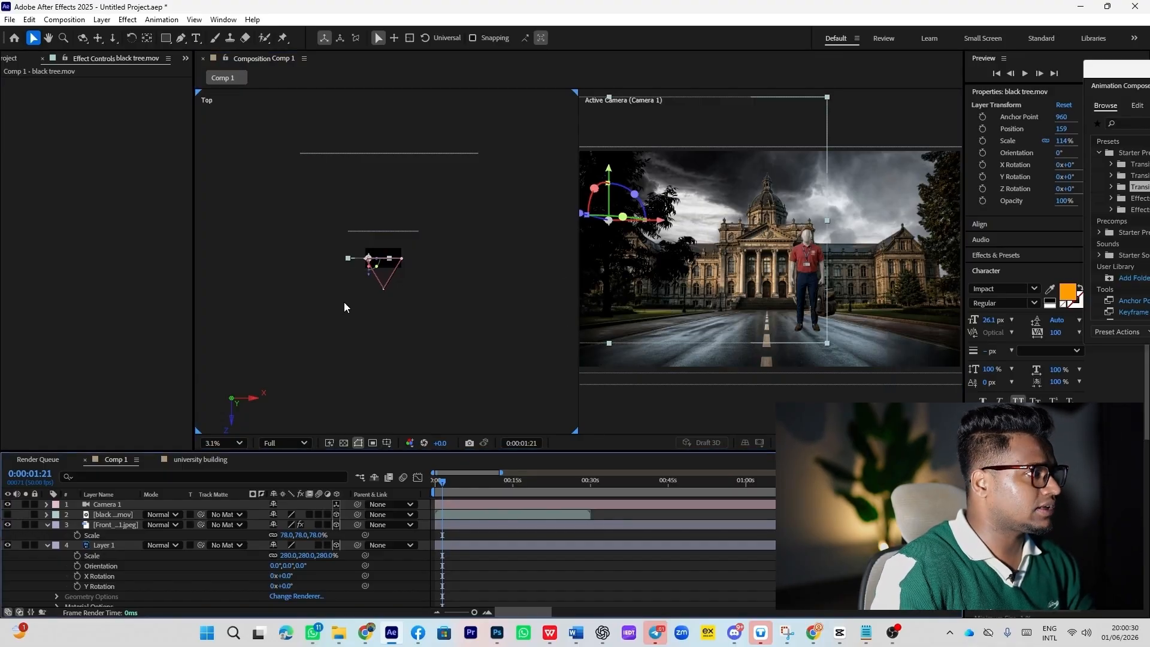
click(7, 514)
click(106, 516)
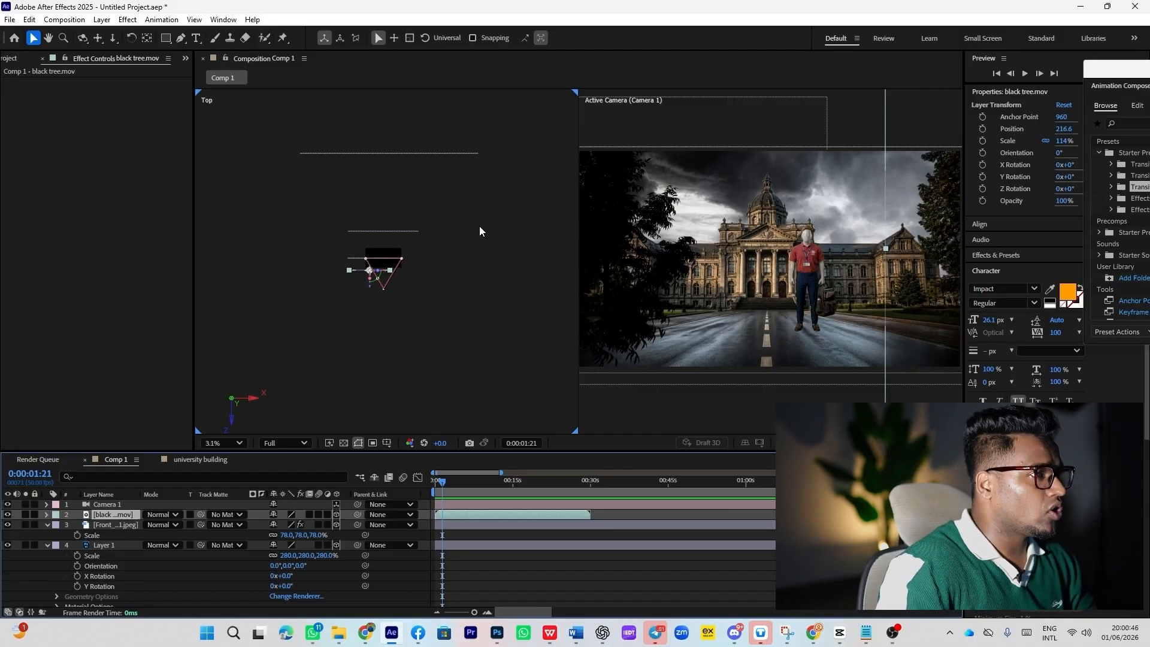
Step: Return the viewer to a single Active Camera view, fit the frame up to 100%, and go to the composition start
click(916, 443)
click(916, 456)
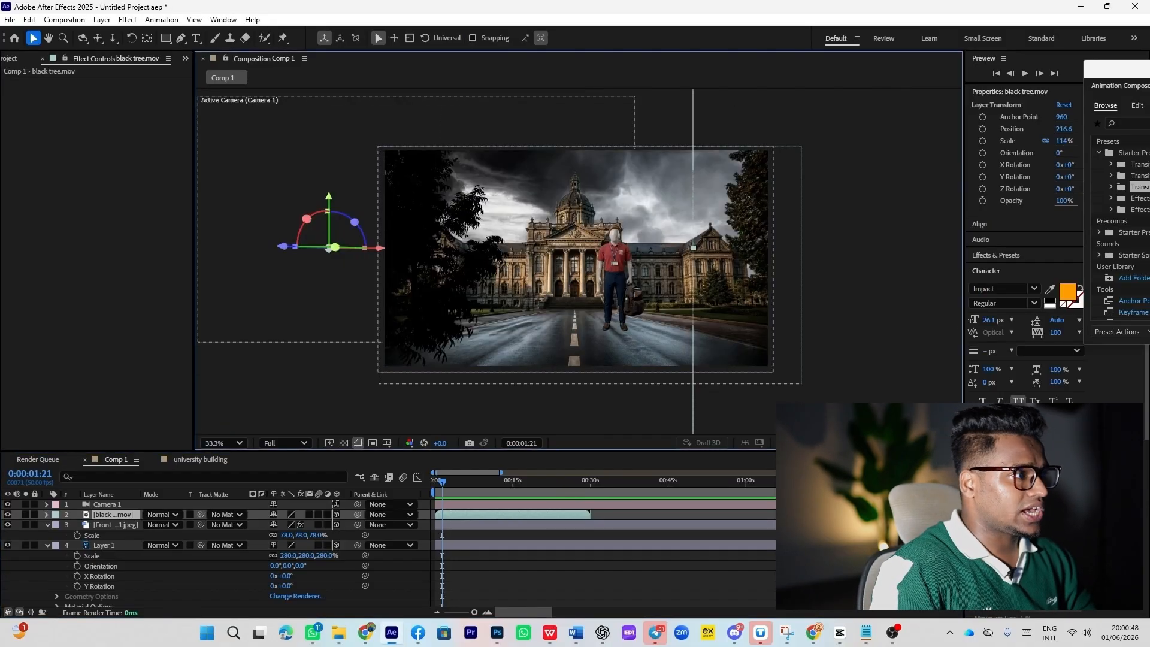
click(213, 443)
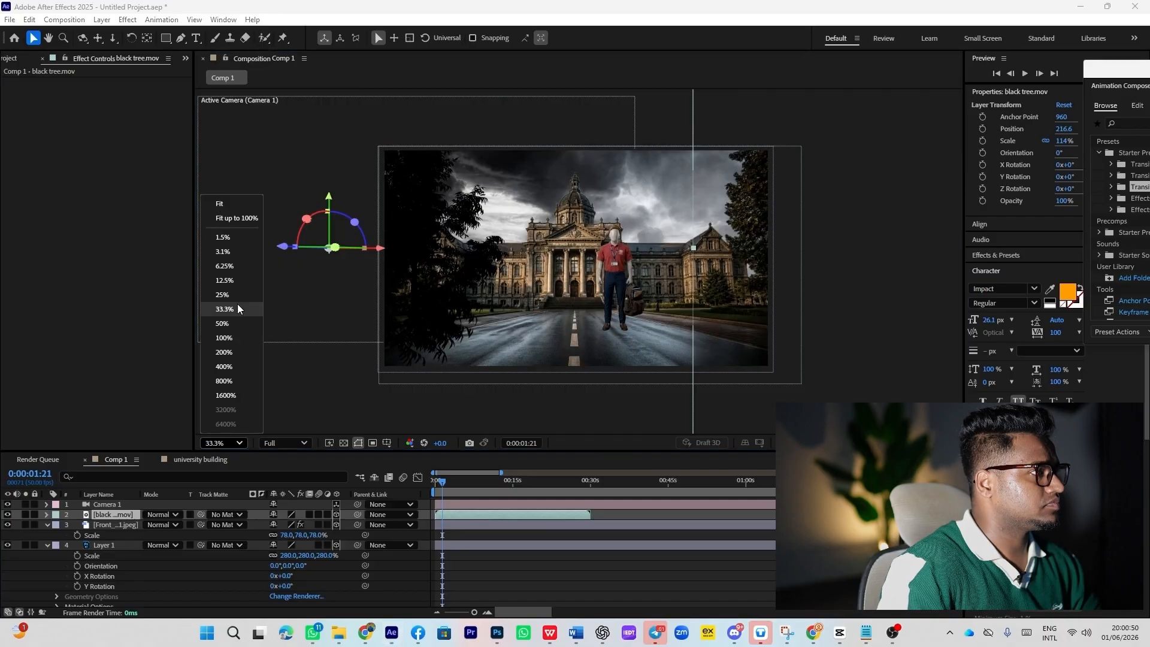
click(241, 218)
key(Home)
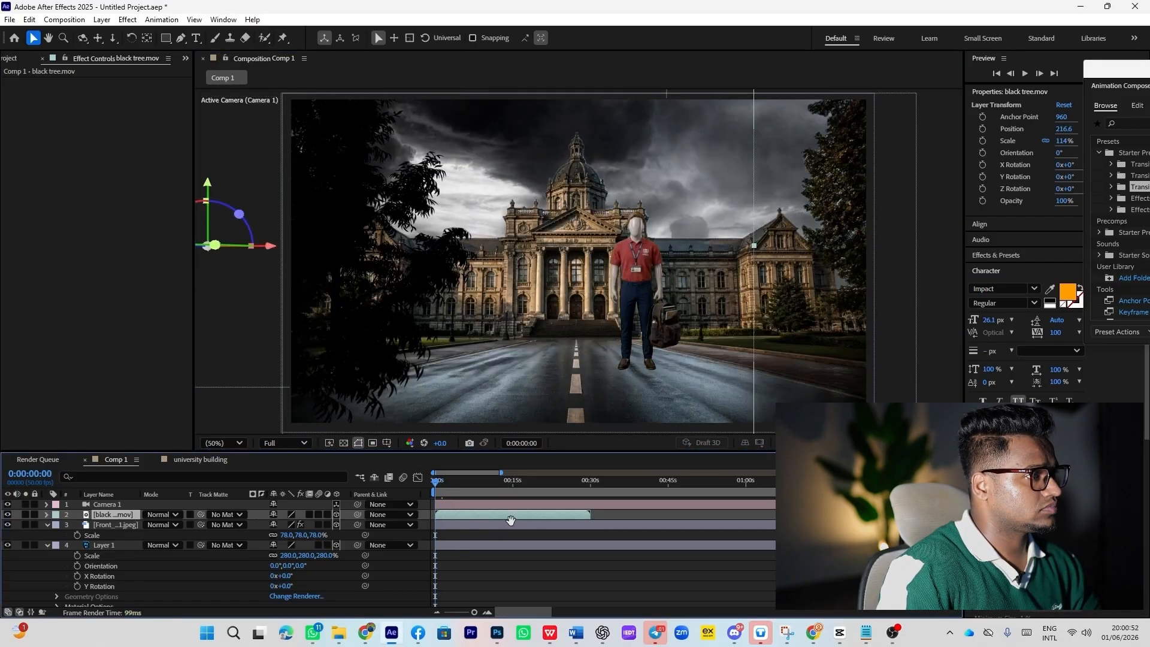
Step: Show a longer span of the timeline, preview the scene from the start, and park the playhead at 0:00:01:31
click(487, 612)
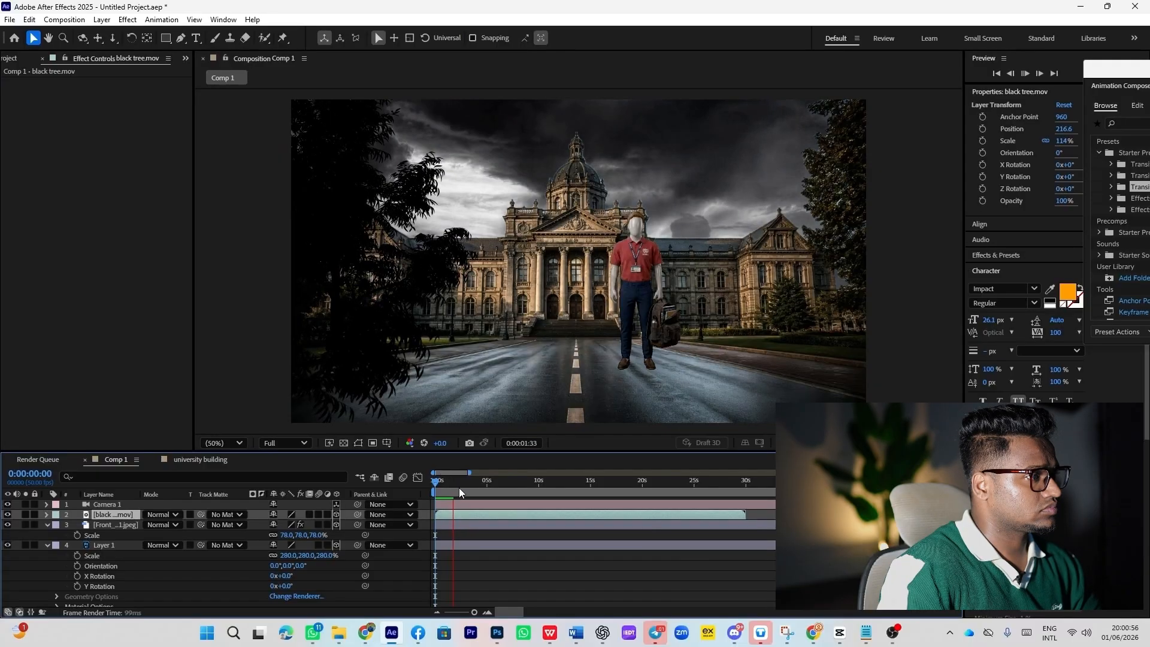
key(space)
key(space)
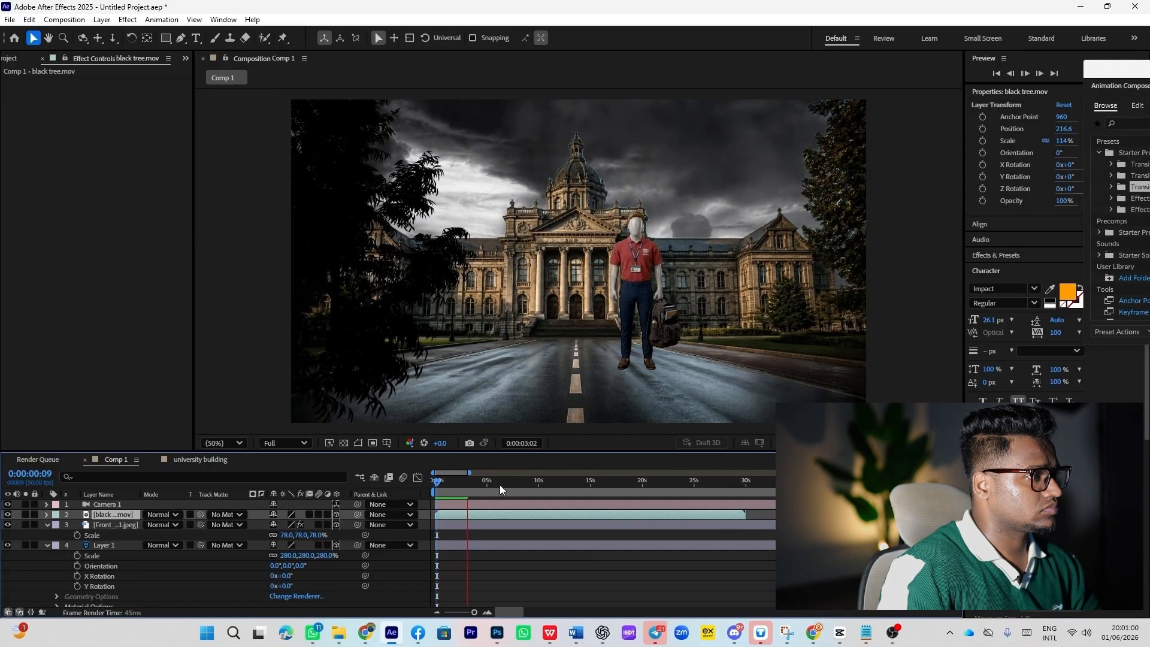
key(space)
drag(469, 486, 452, 486)
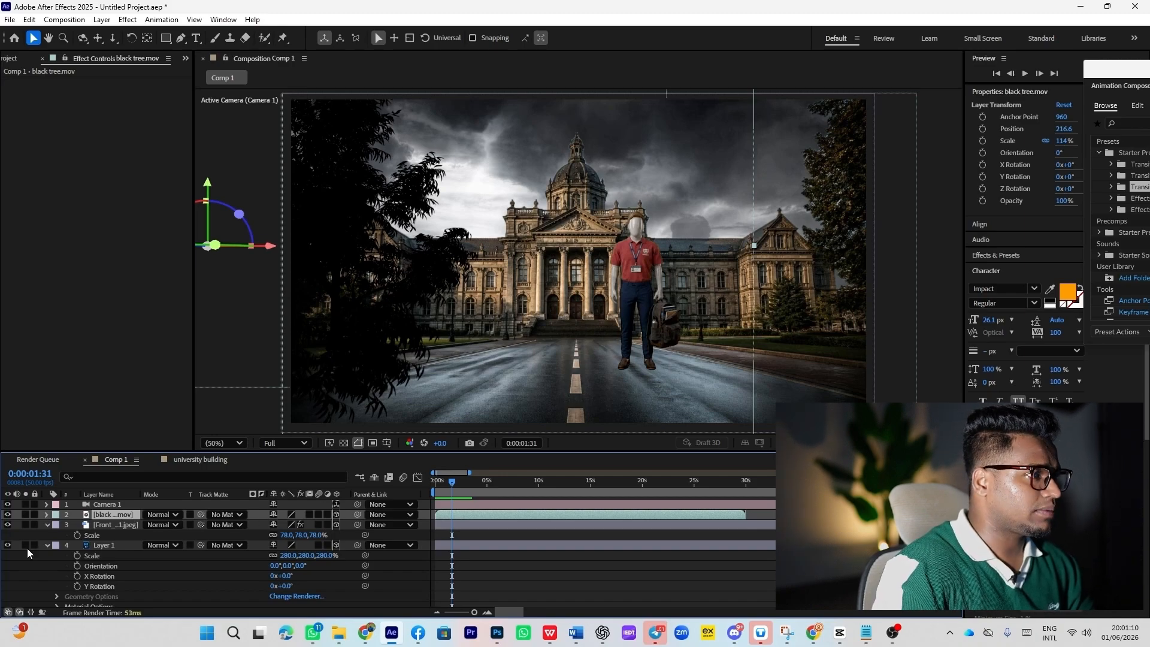
Step: Scale the building's Layer 1 to 276%
click(45, 554)
click(117, 546)
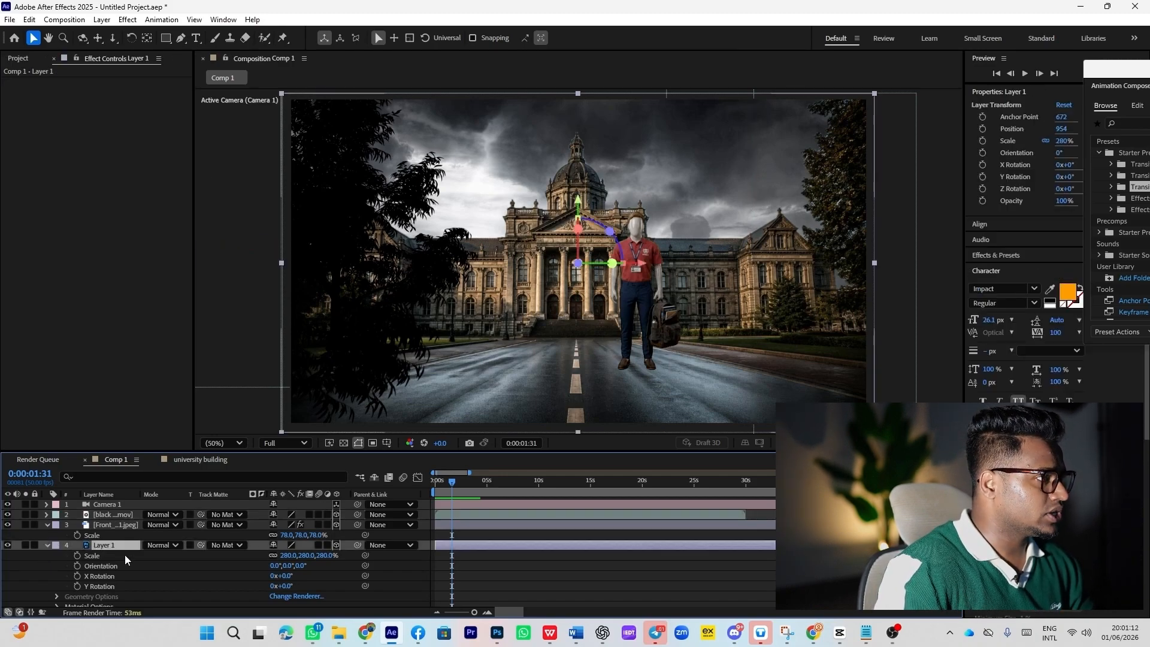
drag(285, 559, 283, 559)
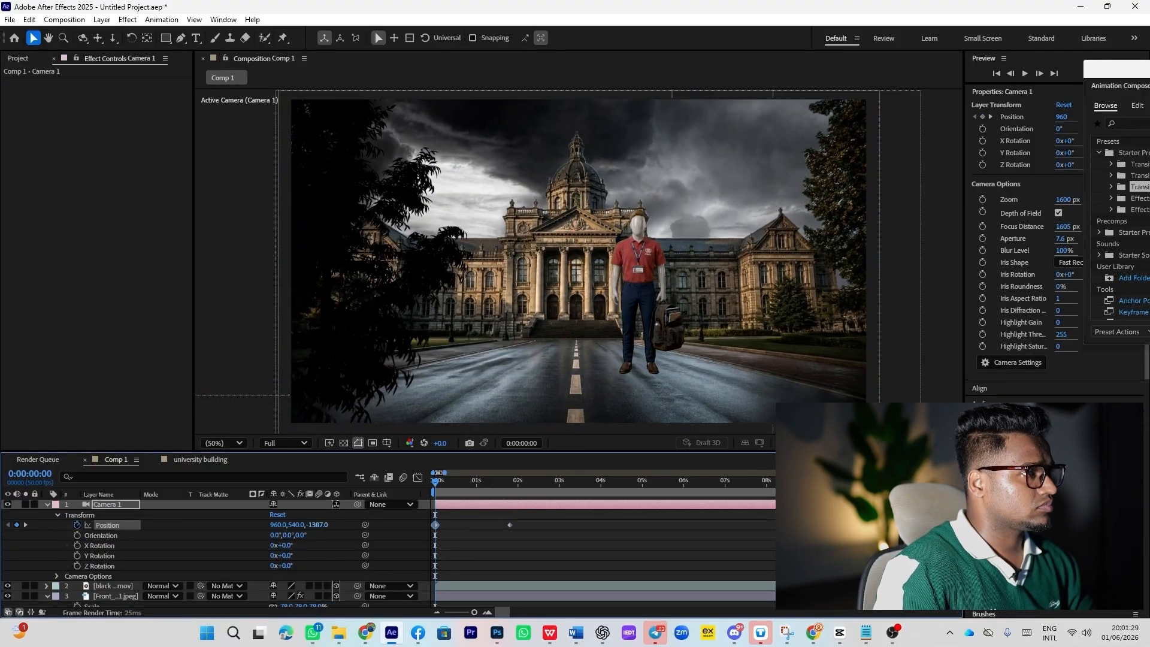
Step: Set the camera's Aperture to 330.6 pixels on the keyframe at the start of the composition
click(436, 522)
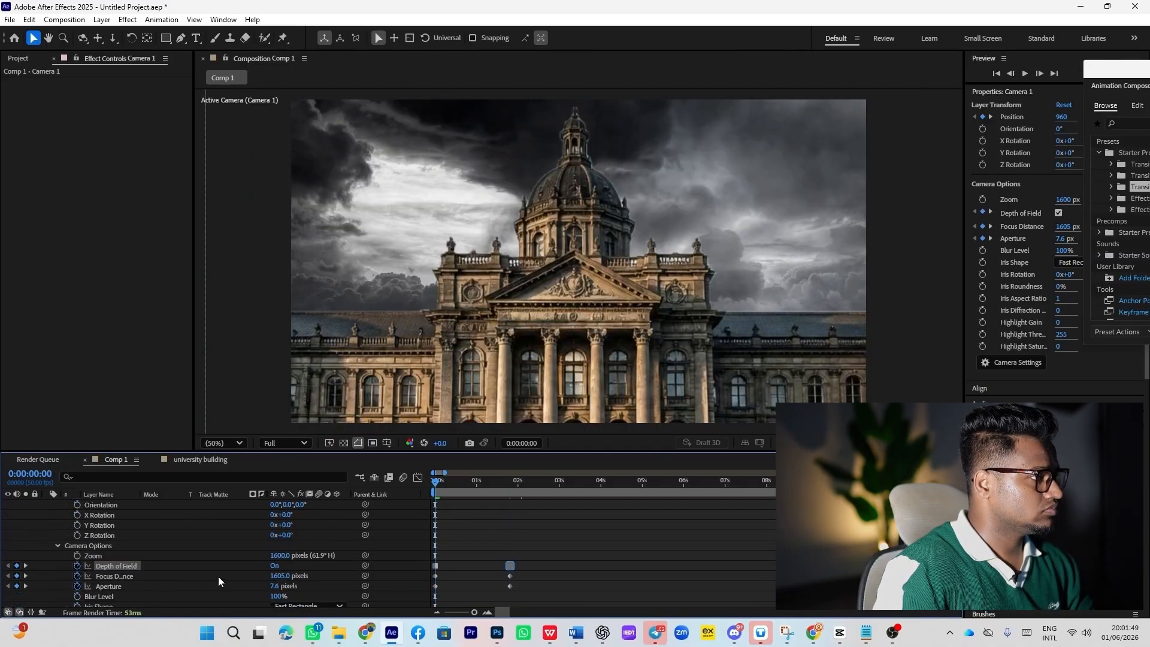
drag(288, 586, 480, 586)
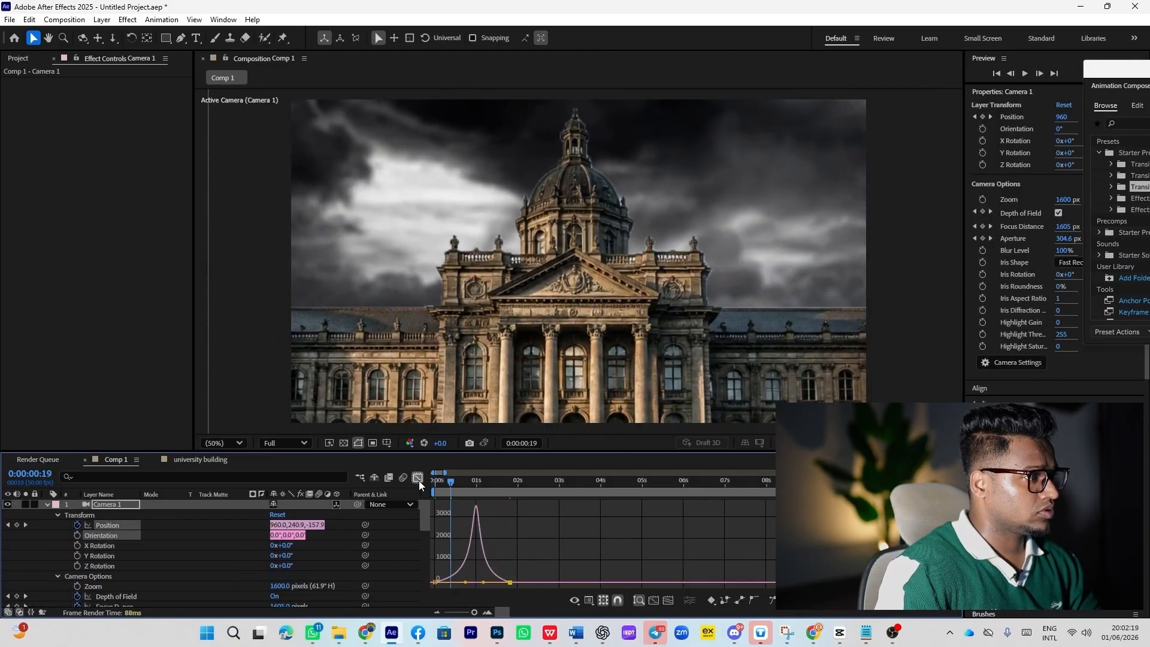
Step: Close the graph editor, preview the camera move from the start, and set the viewer resolution to Third
click(418, 477)
drag(453, 481, 423, 493)
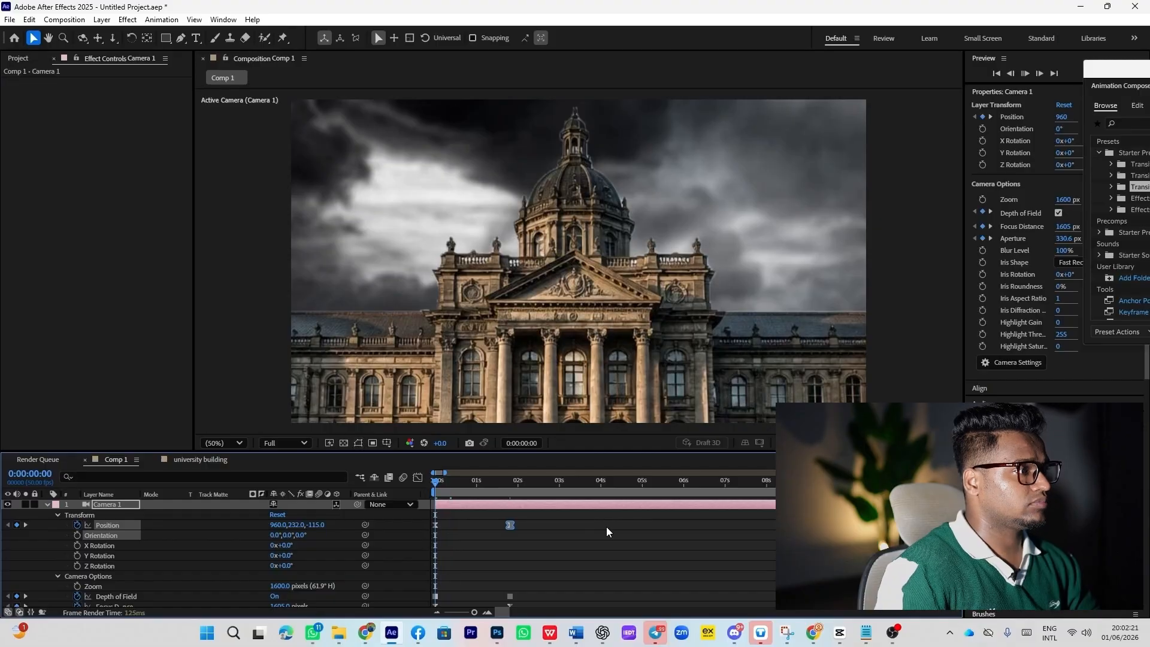
key(space)
click(297, 443)
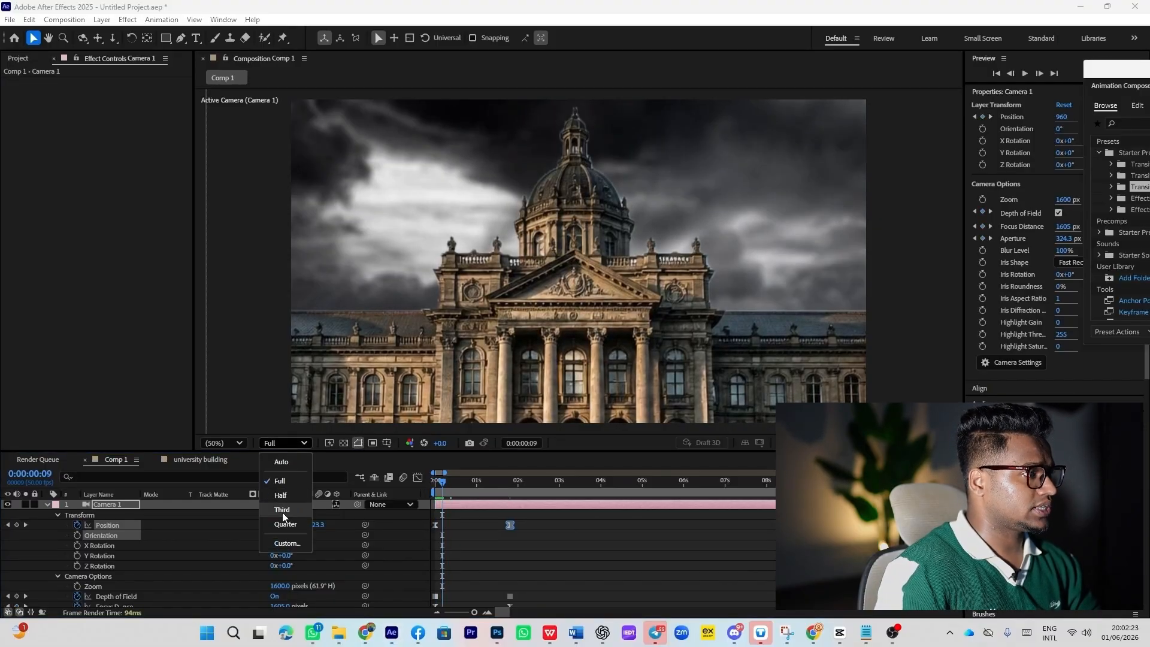
click(283, 516)
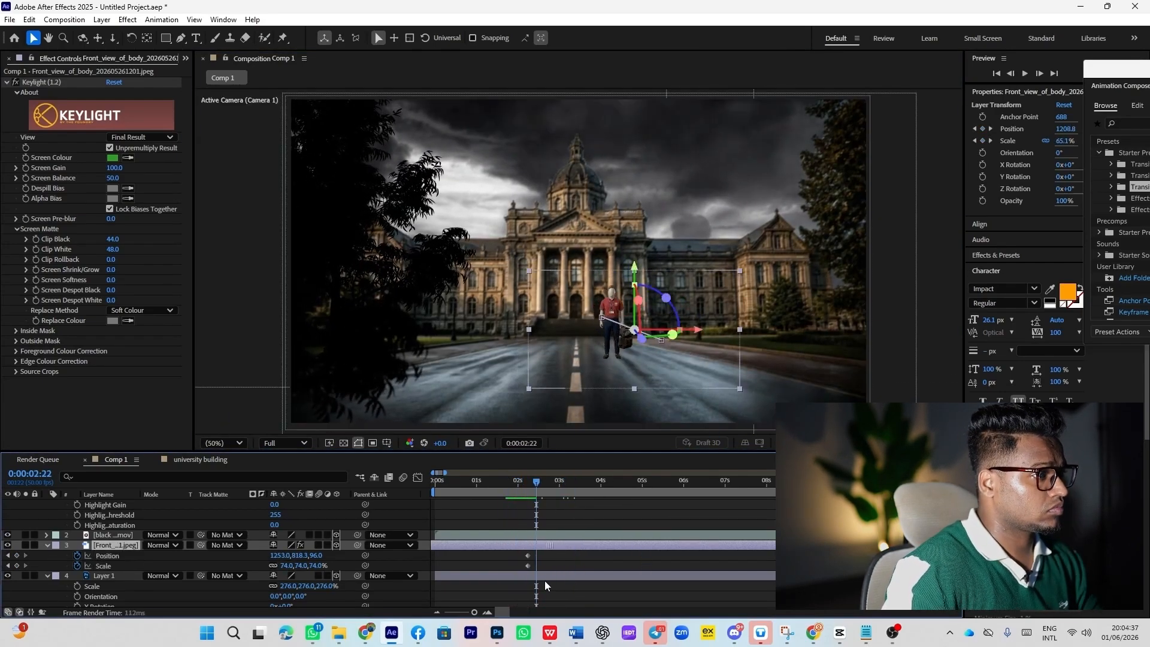
Step: Preview the camera move and the body layer's animation from the start, and again from 0:00:03:29
click(512, 487)
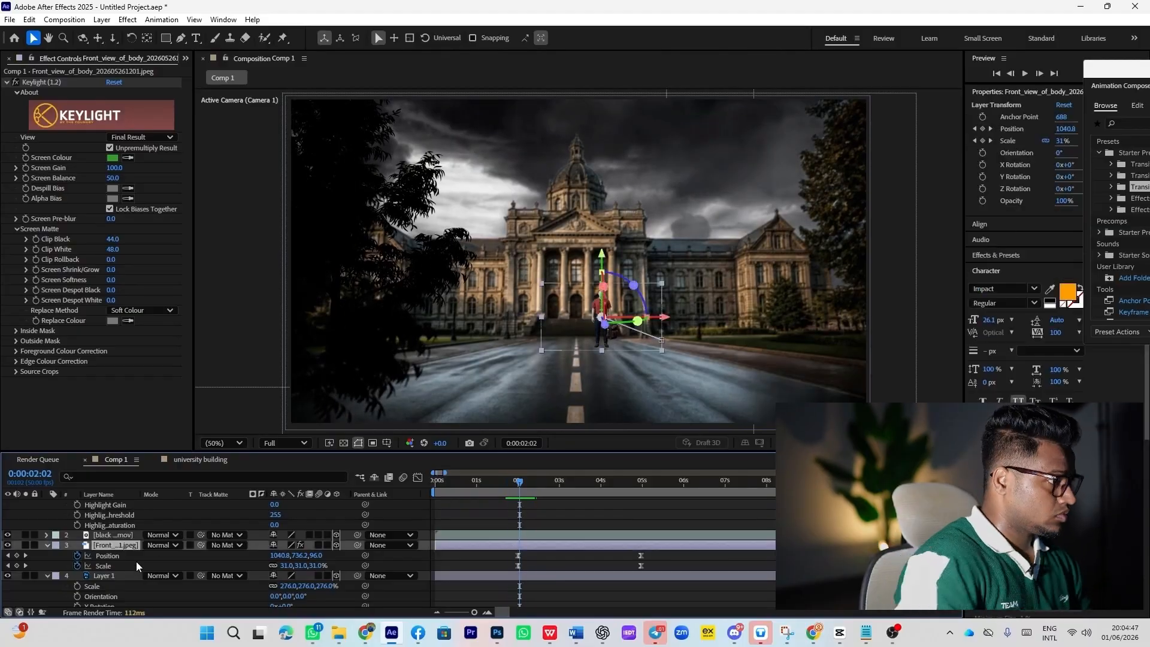
click(561, 538)
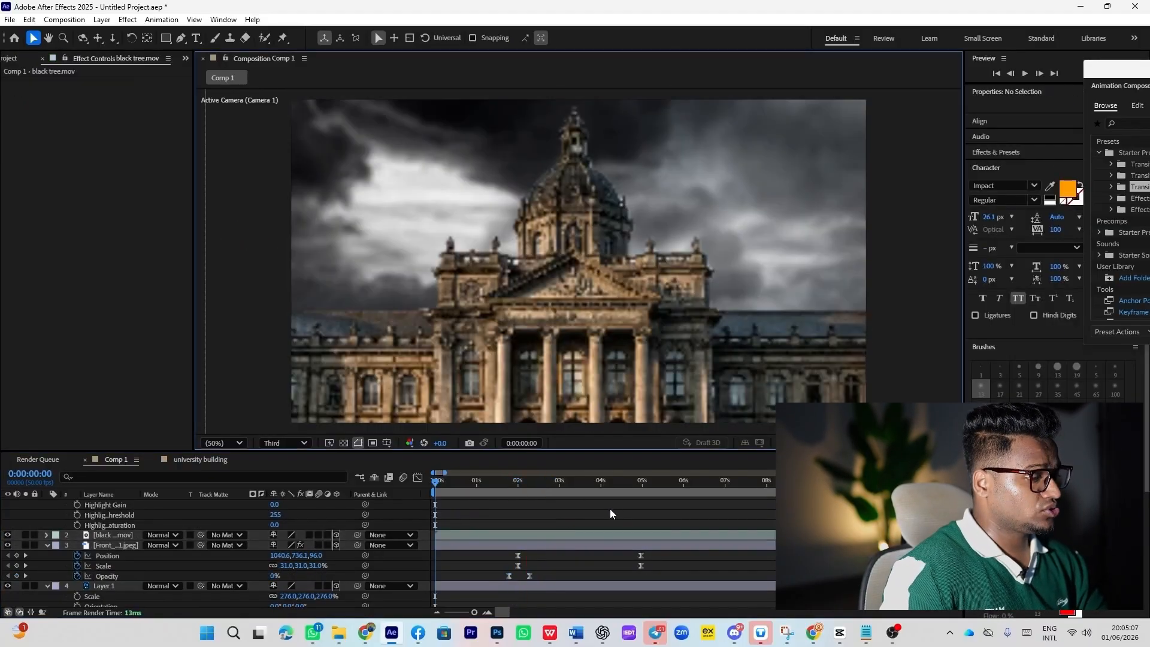
key(space)
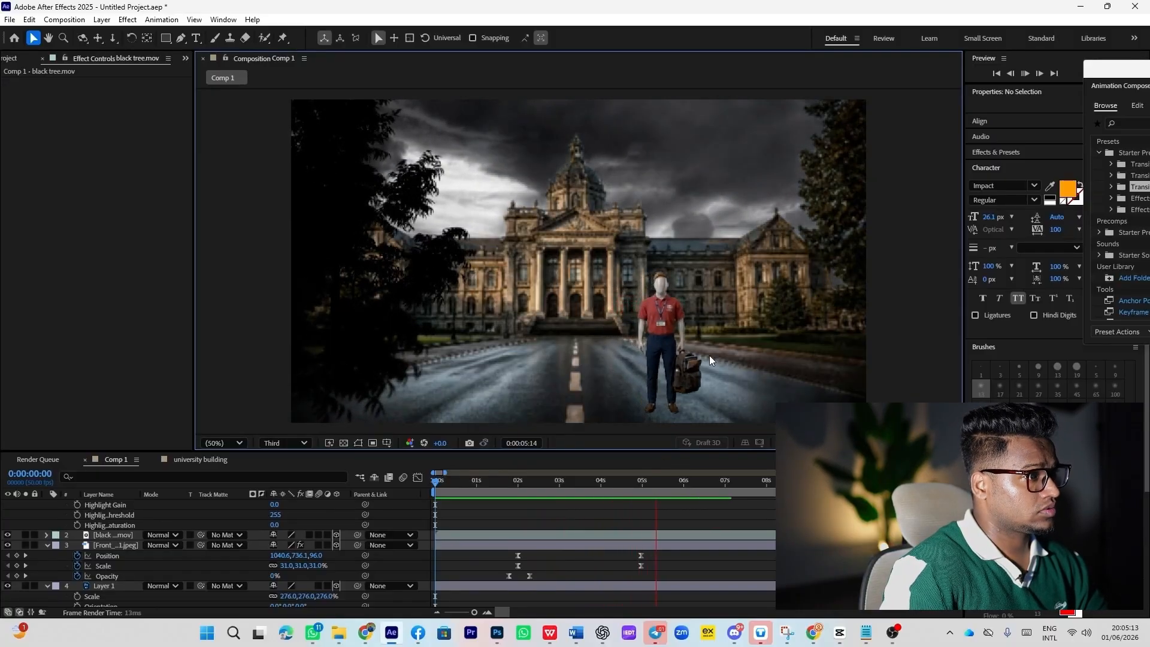
key(space)
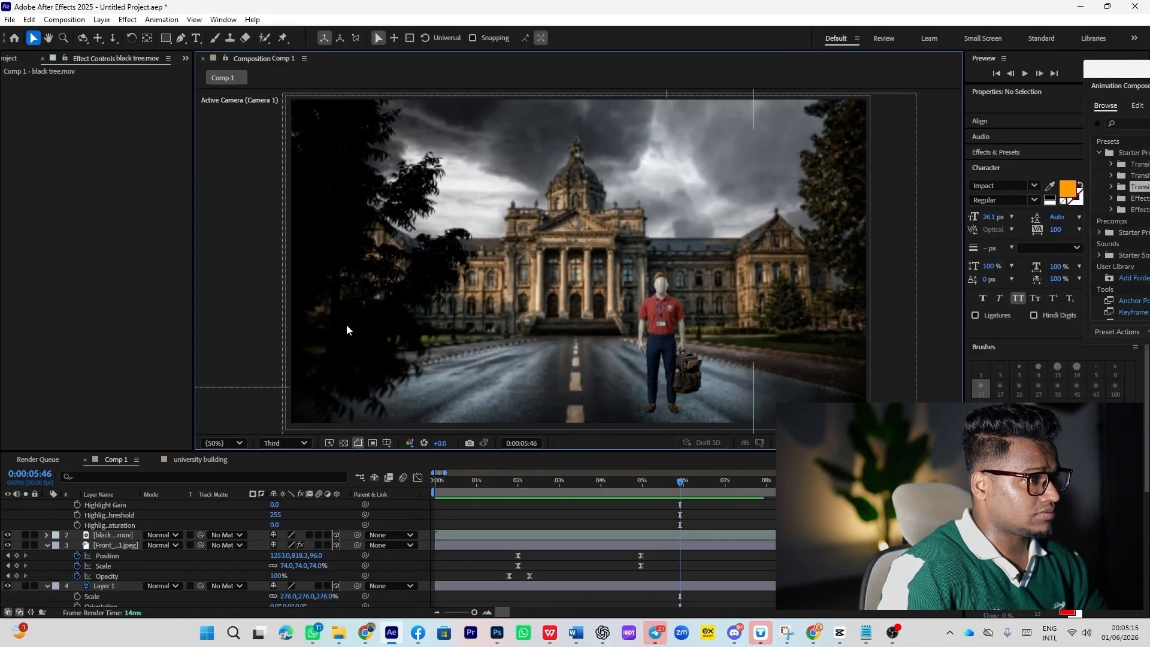
drag(680, 492, 584, 505)
key(space)
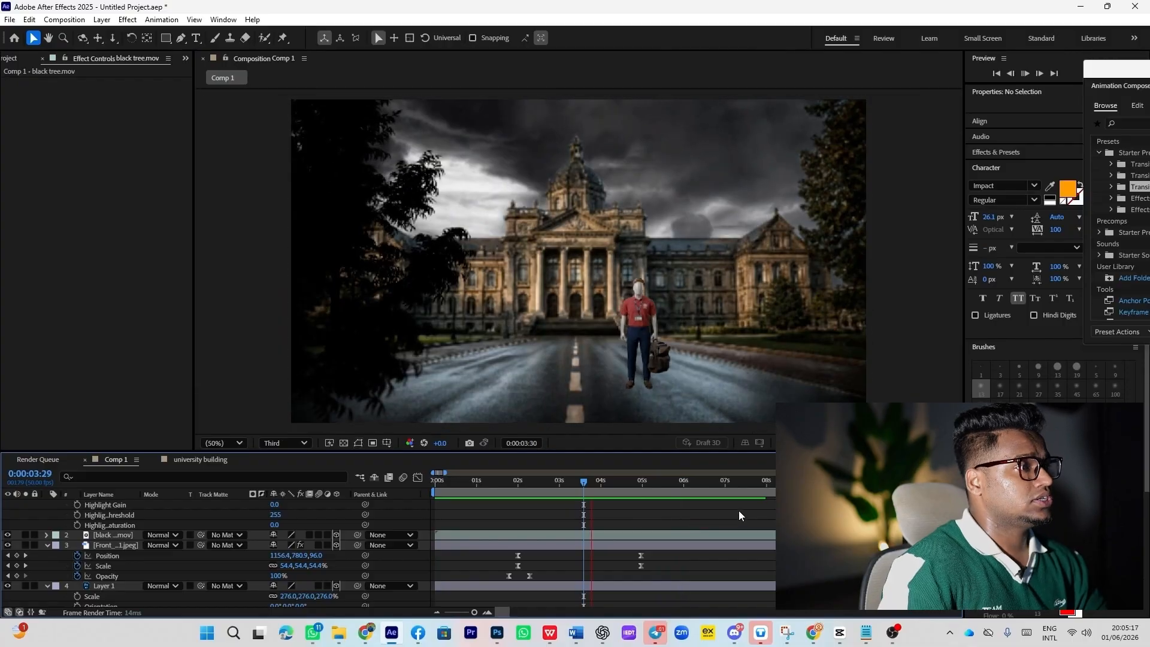
key(space)
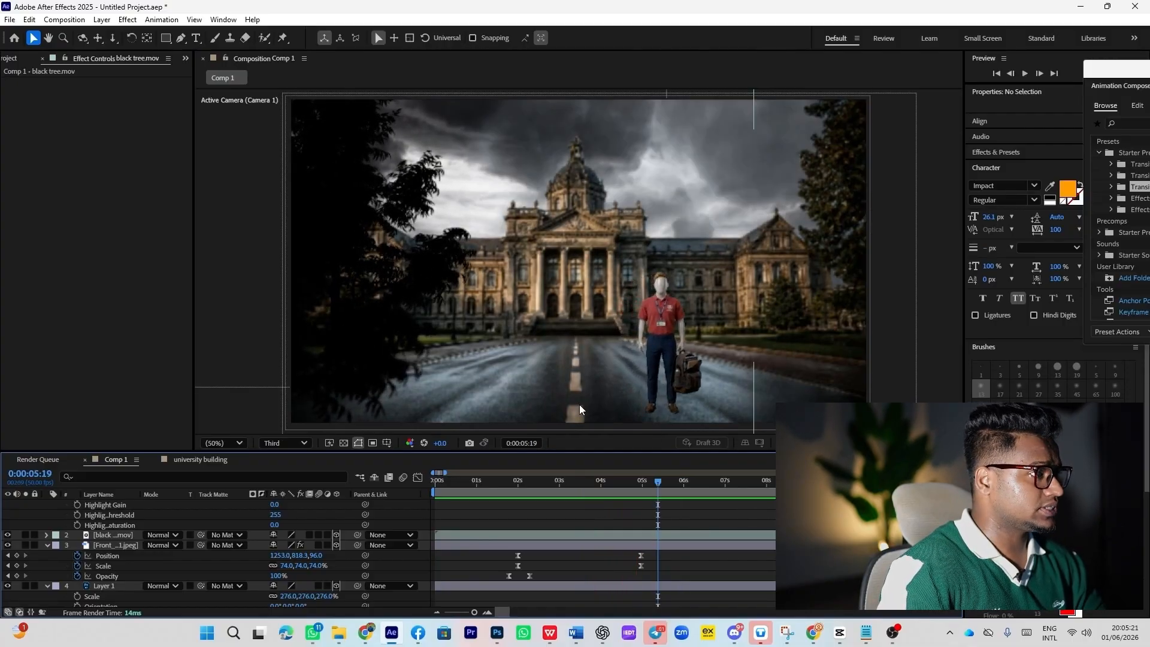
mouse_move(339, 632)
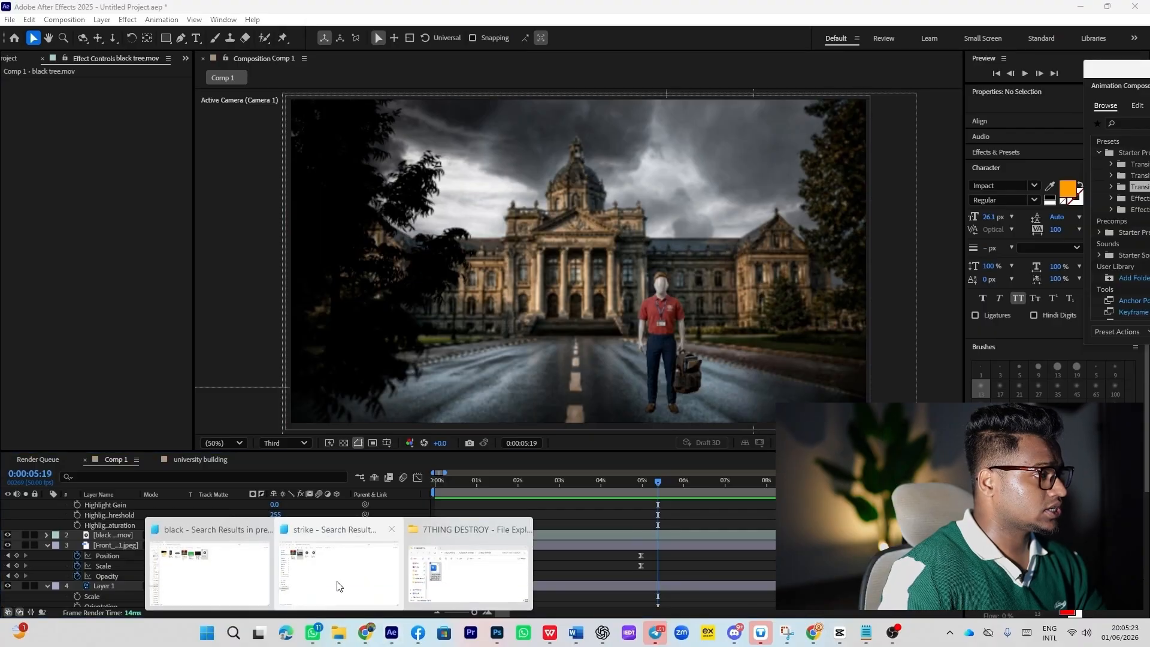
click(209, 569)
click(39, 281)
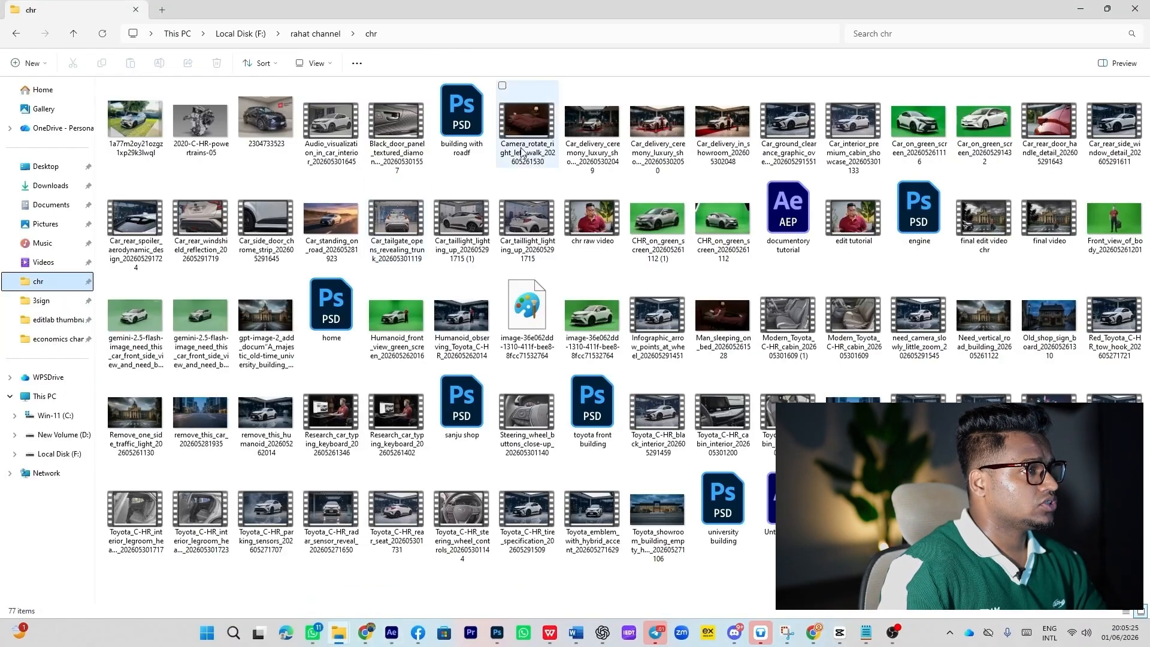
drag(921, 117, 189, 538)
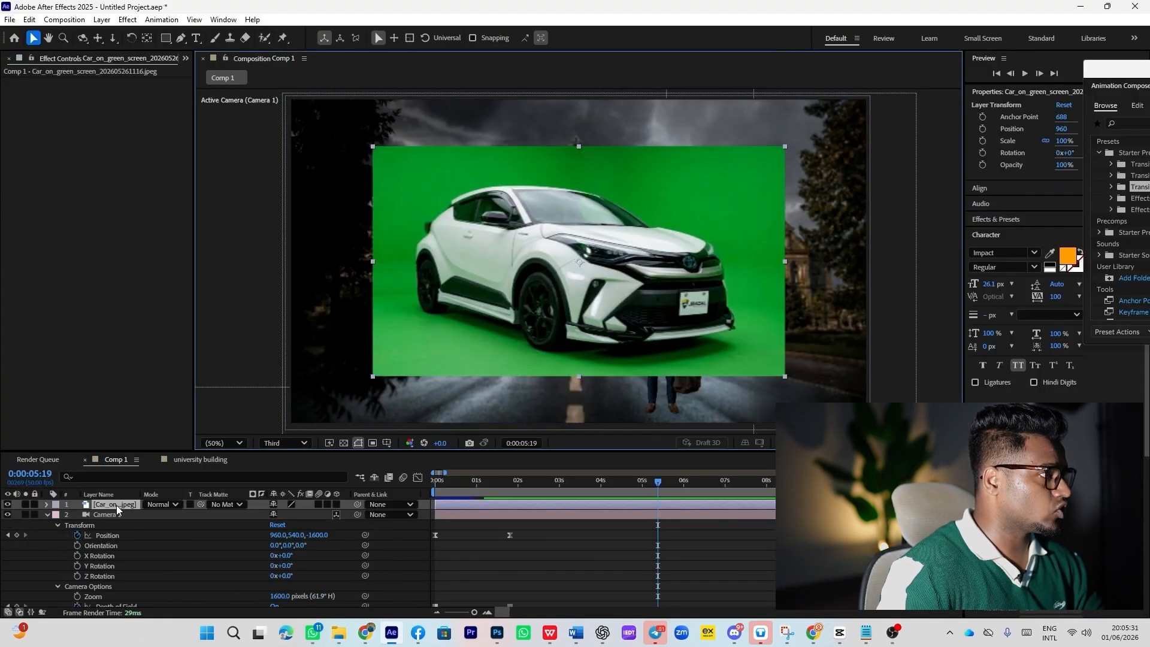
Step: Apply Keylight (1.2) to the car layer and sample its green background as the Screen Colour
key(ctrl+space)
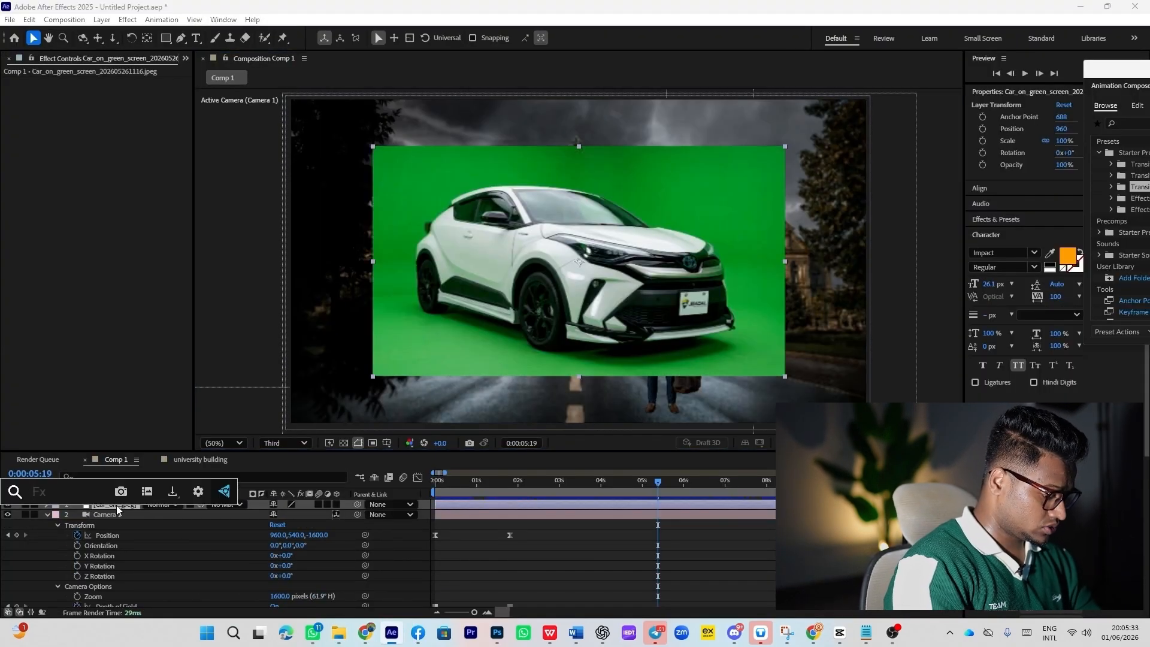
text(key)
key(Return)
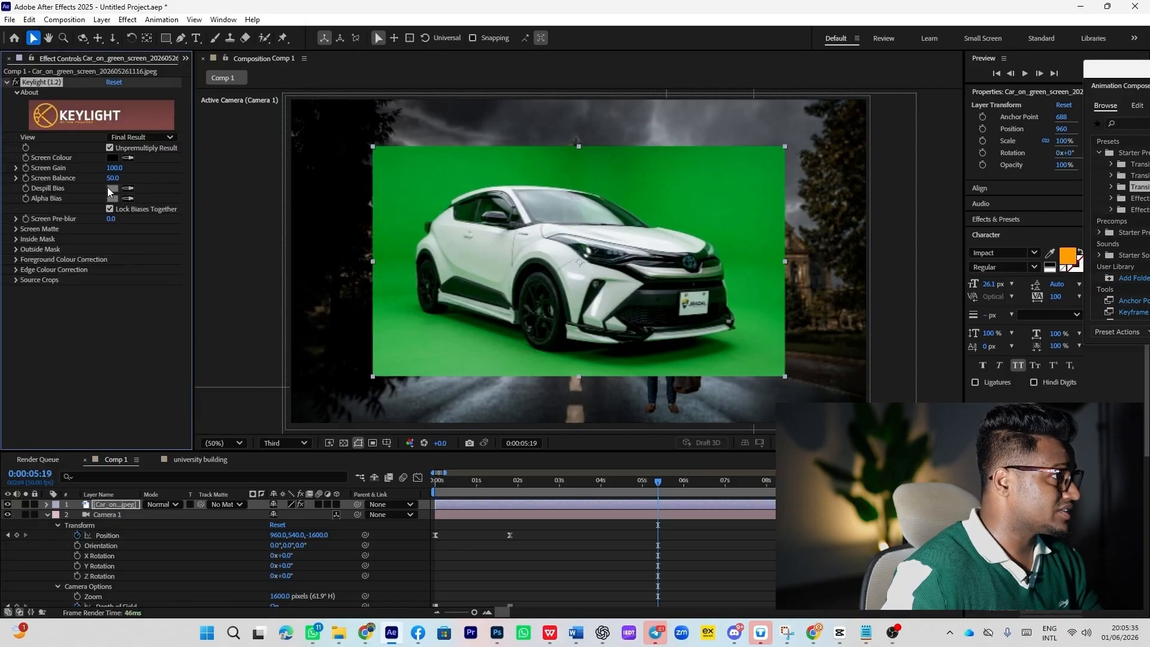
click(127, 157)
click(409, 307)
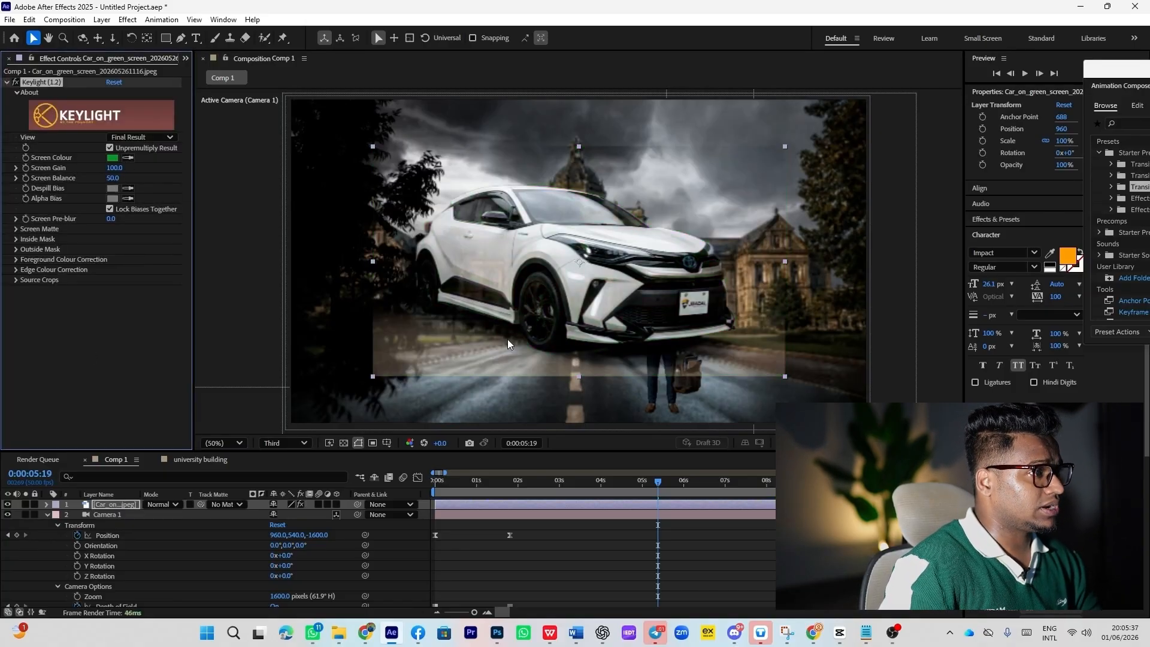
Step: Refine the car's Keylight Screen Matte with Clip Black 35 and Clip White 56, judging it at Full viewer resolution
click(122, 505)
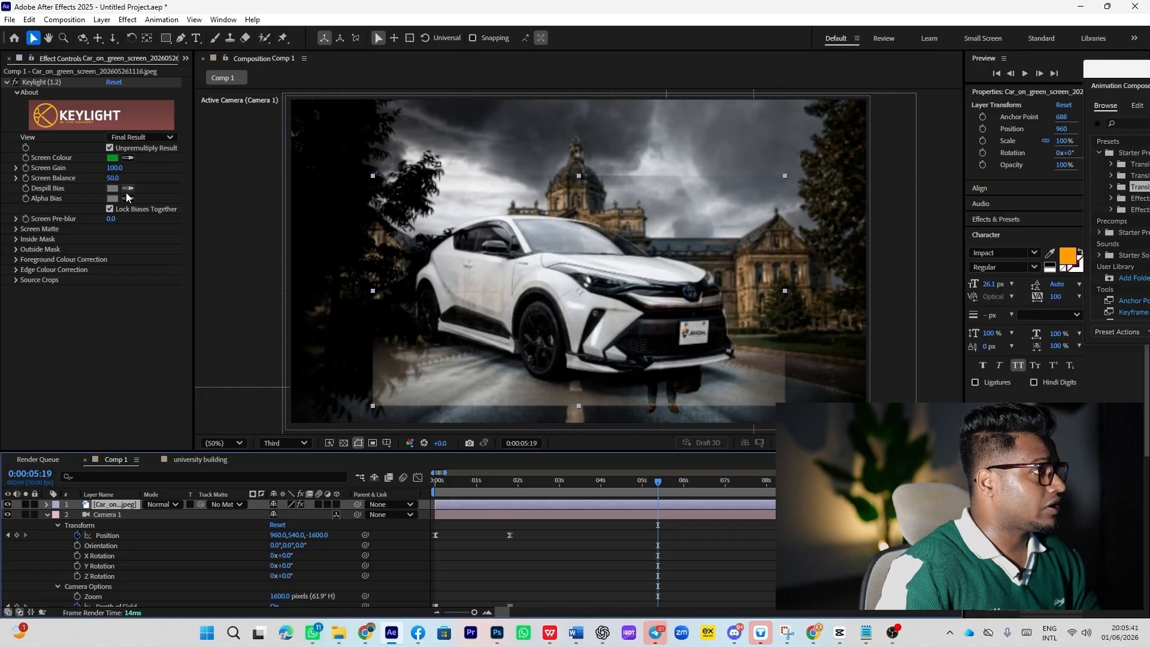
click(16, 229)
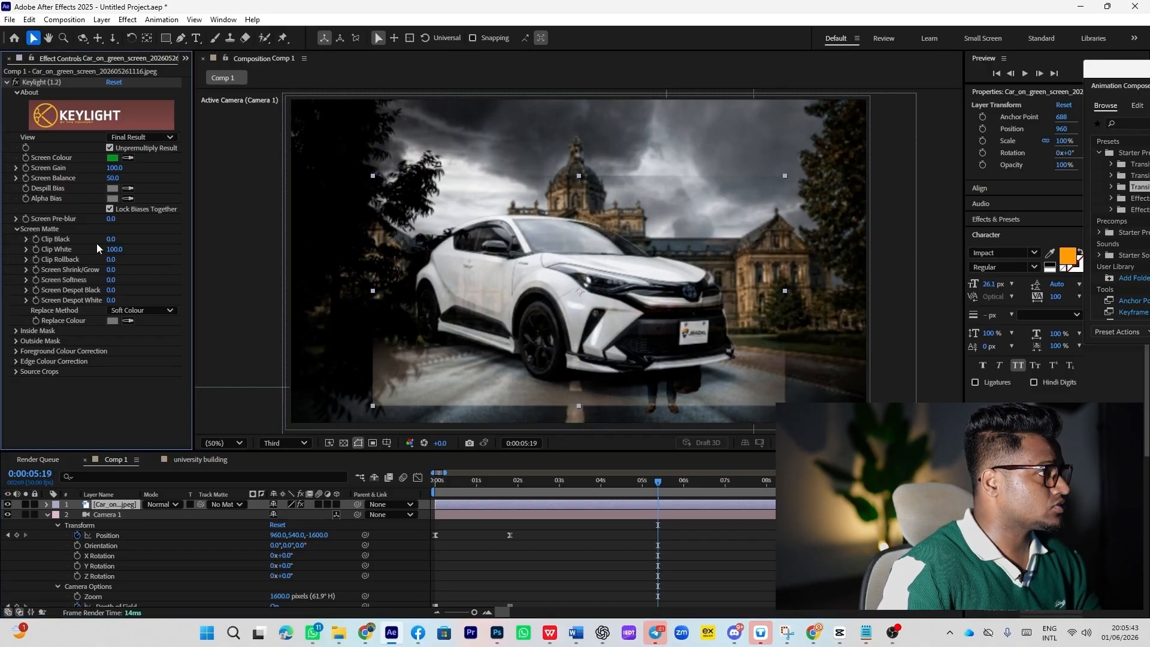
drag(110, 240, 134, 241)
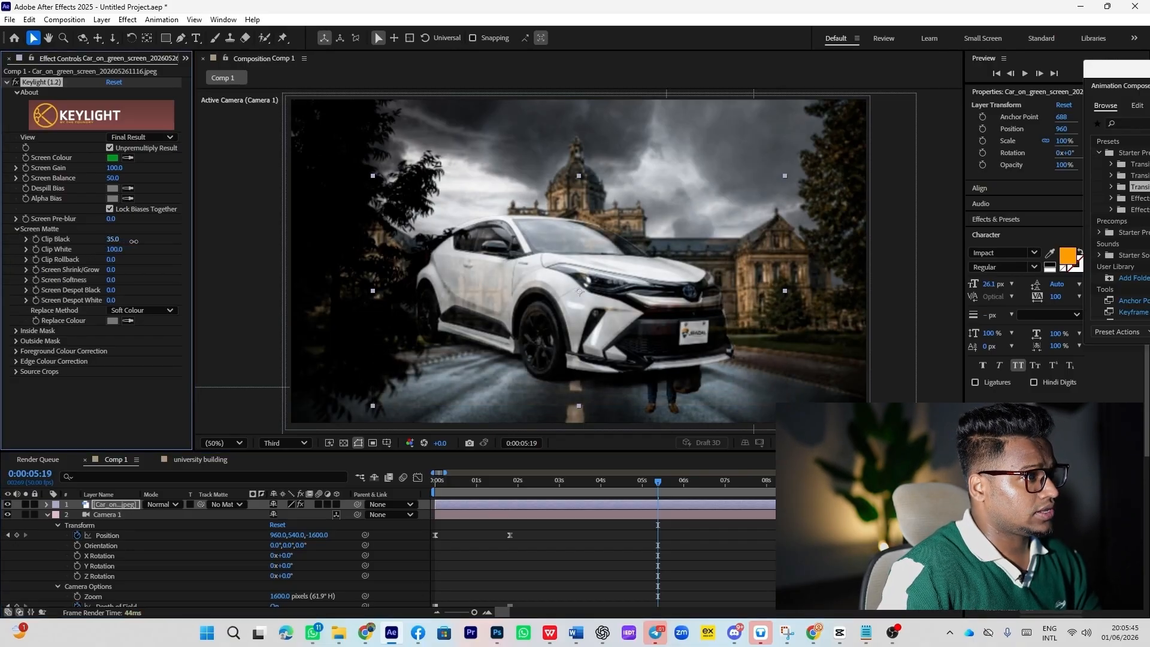
click(276, 445)
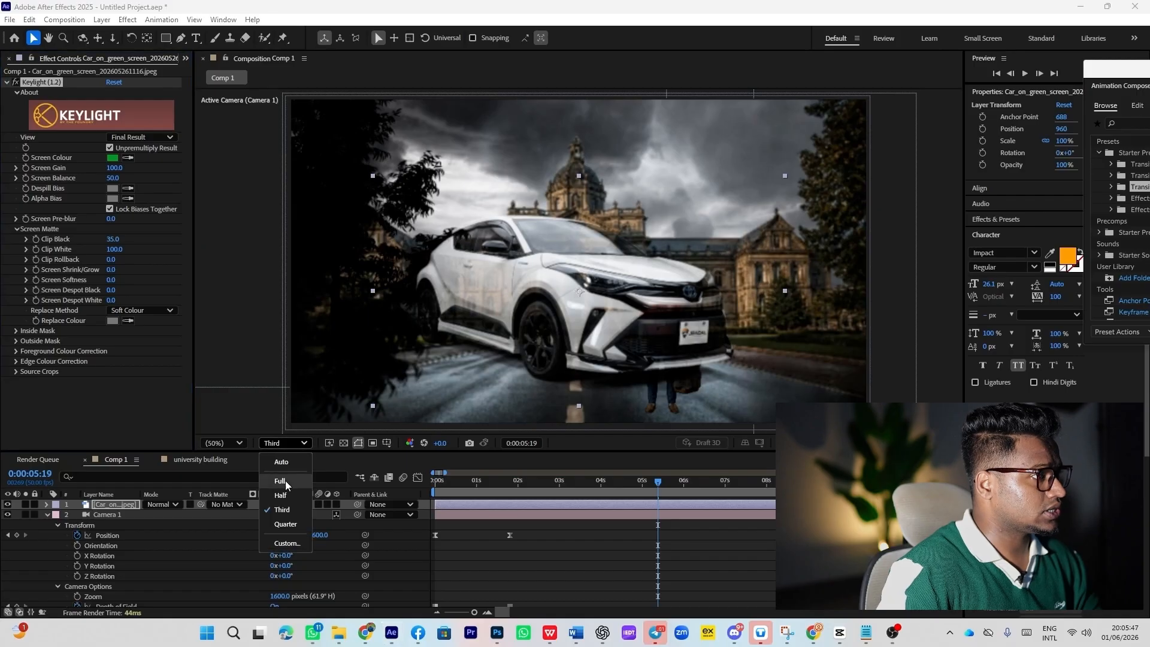
click(283, 483)
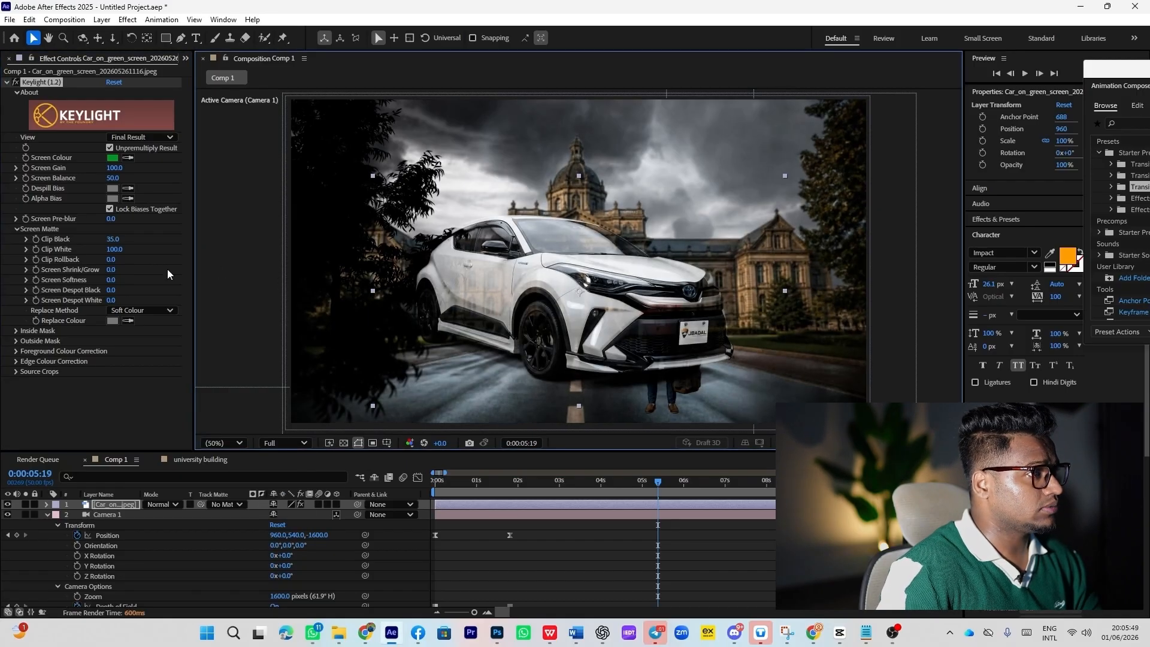
drag(116, 250, 84, 250)
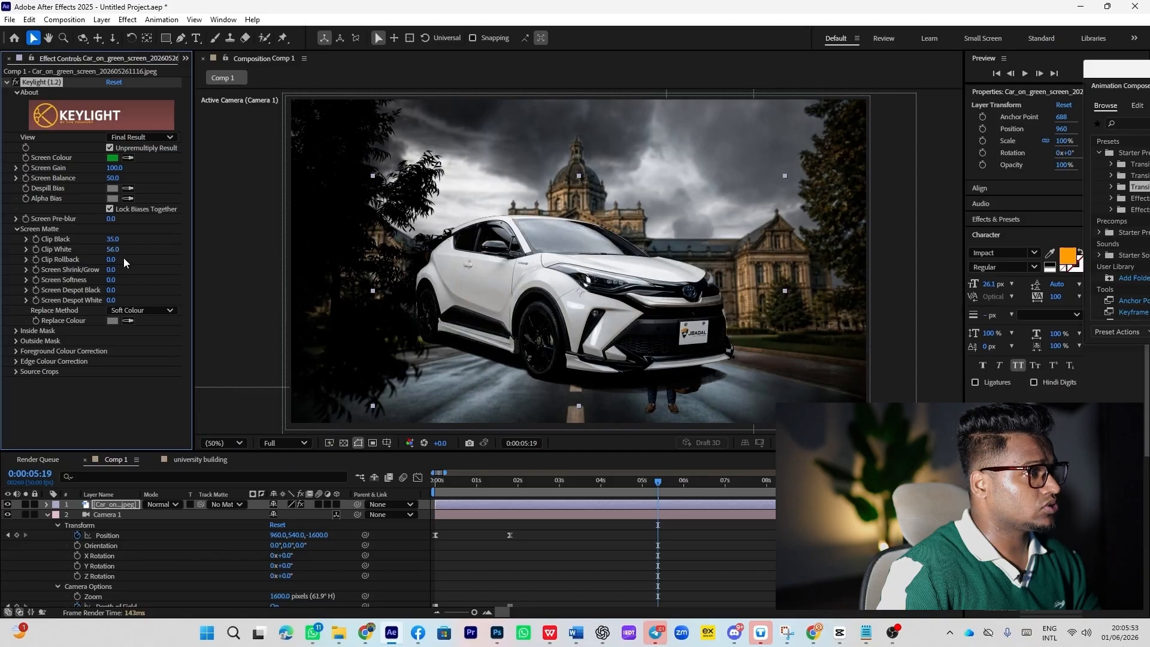
Step: Move the car down onto the road beside the figure, to X position about 626, and make it a 3D layer
drag(616, 277, 534, 309)
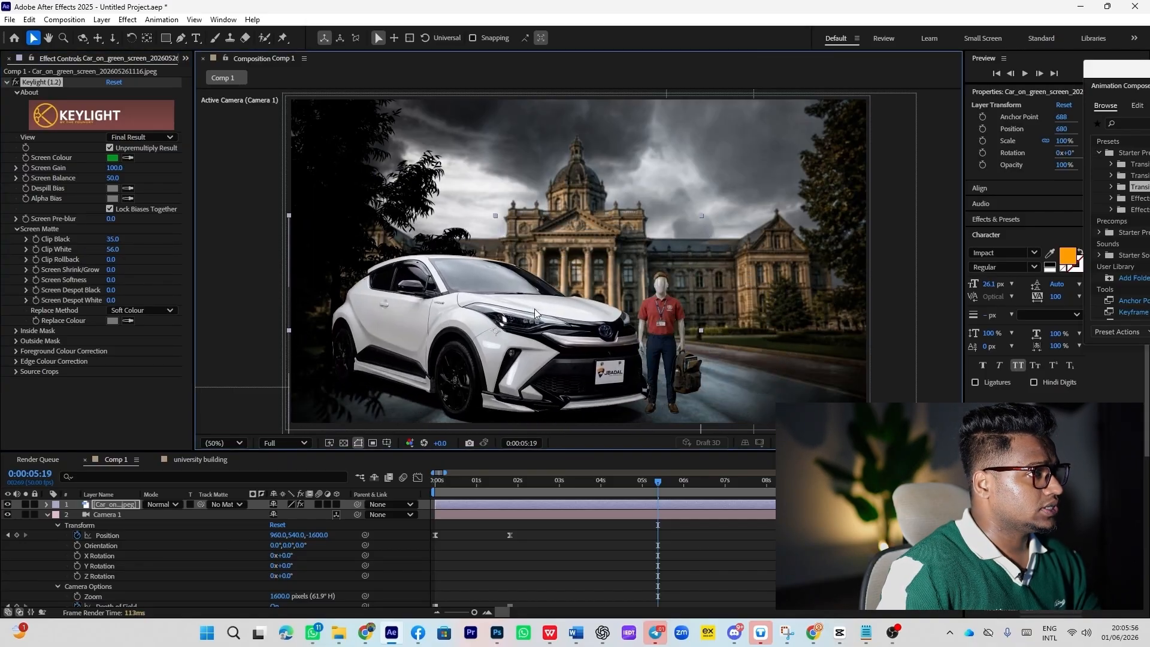
click(336, 504)
drag(540, 394, 523, 377)
Step: Scale the car layer to 88% and shift it right to X position about 708
key(s)
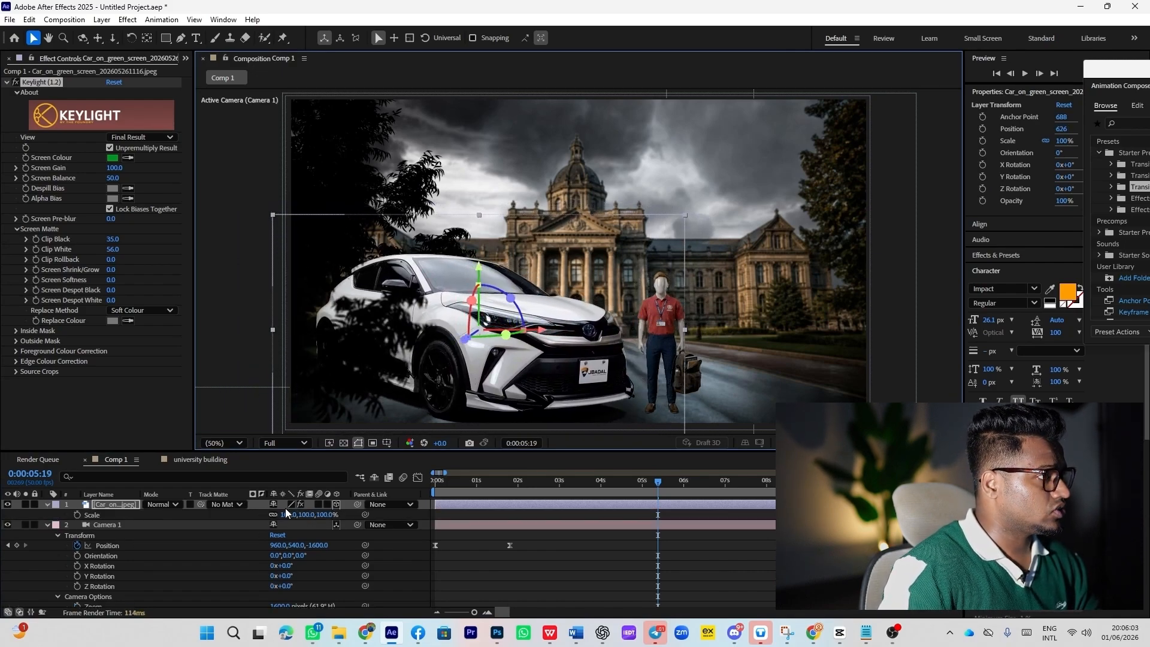
drag(285, 516, 273, 513)
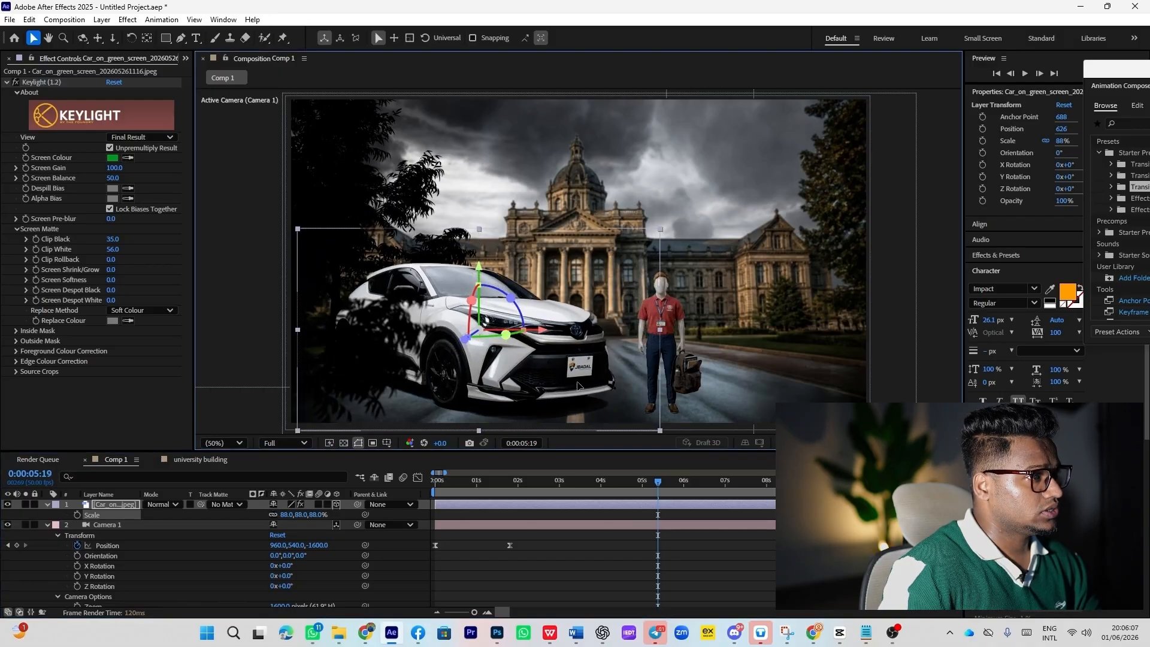
drag(563, 385, 588, 390)
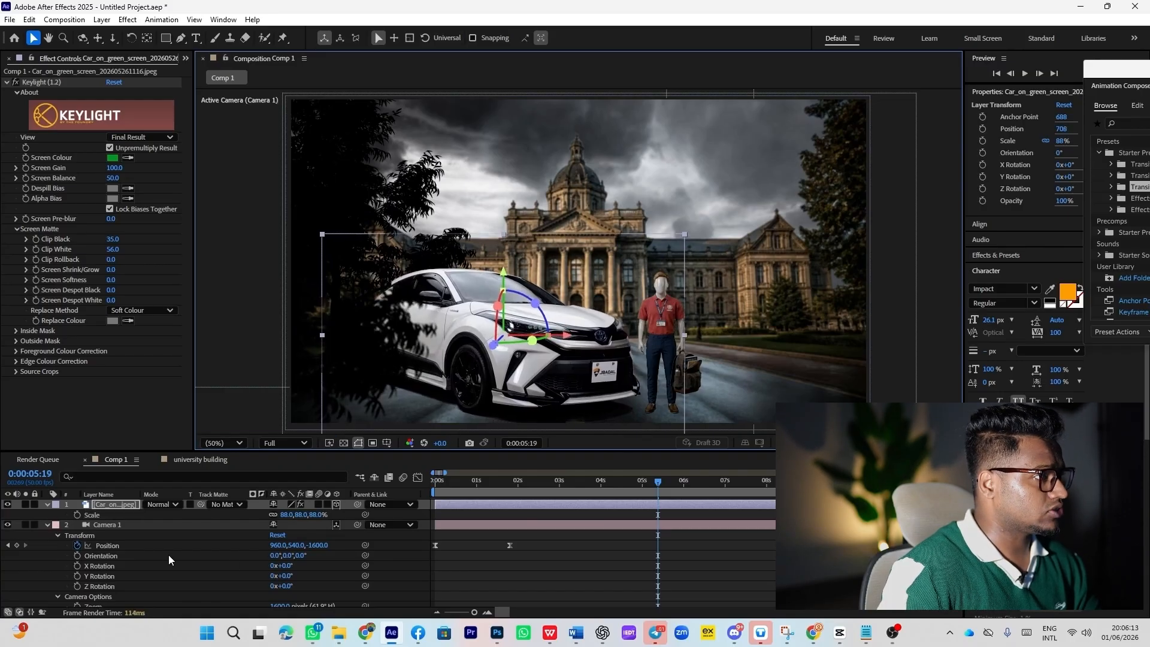
Step: At the figure layer's position keyframe at 0:00:04:49, move the figure right and slightly up, to X position about 1363
scroll(169, 553, down, 6)
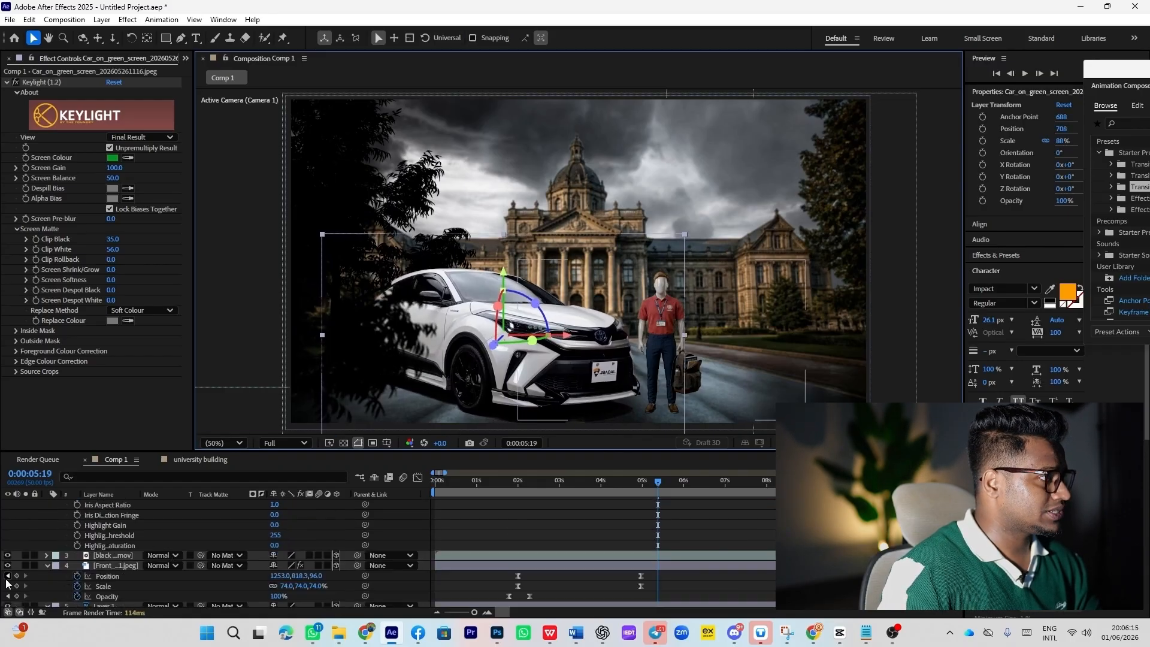
click(8, 585)
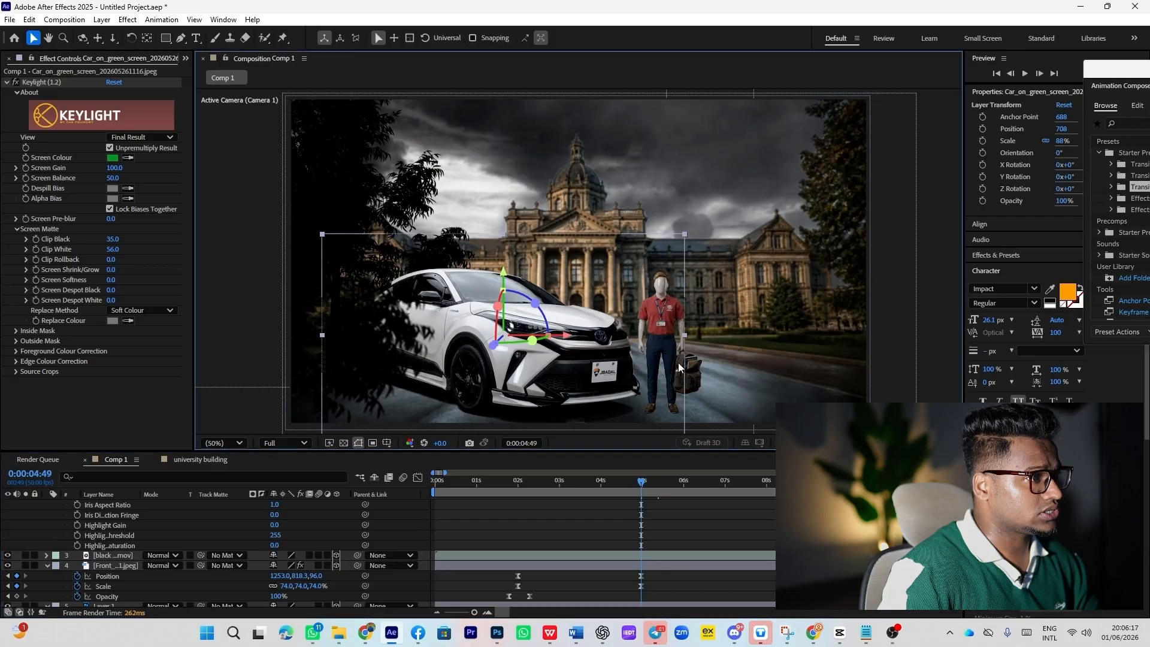
click(101, 565)
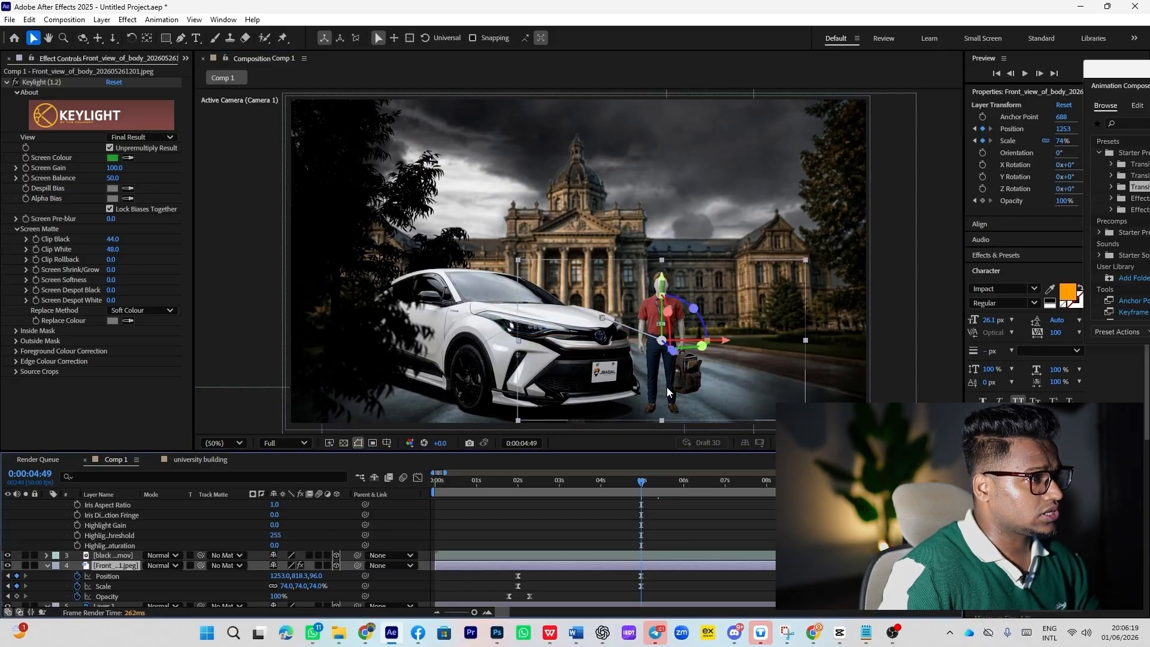
drag(667, 387, 700, 383)
Step: Move the car further right to X position about 806 and set its scale to 92%
scroll(147, 539, up, 10)
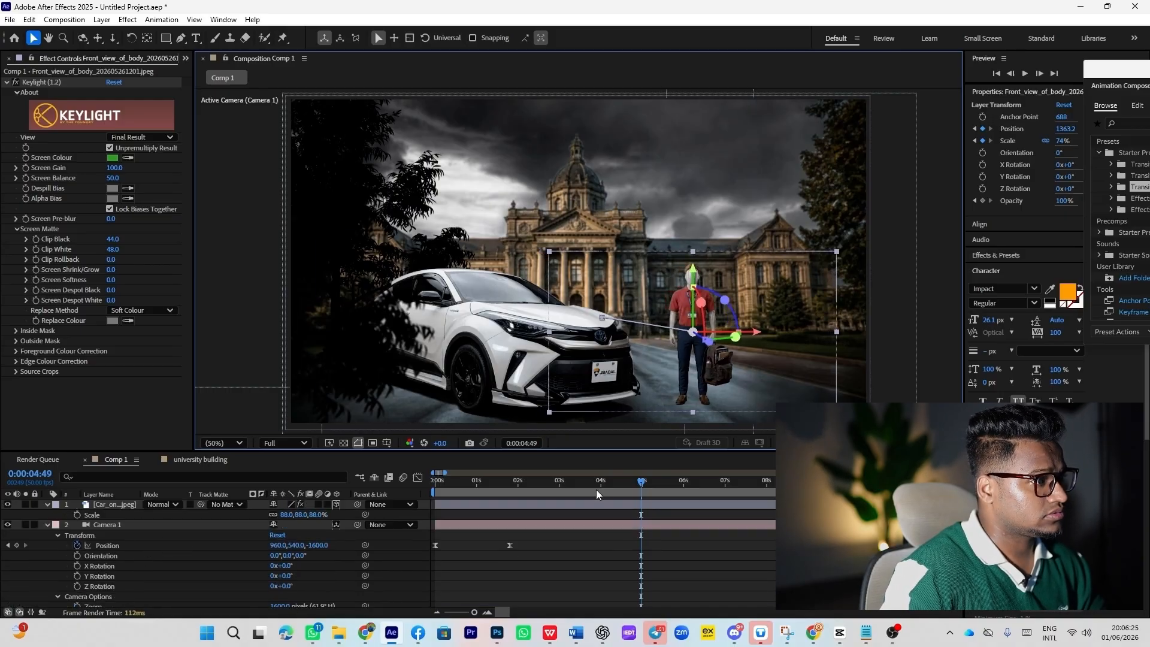
drag(595, 485, 625, 483)
click(469, 373)
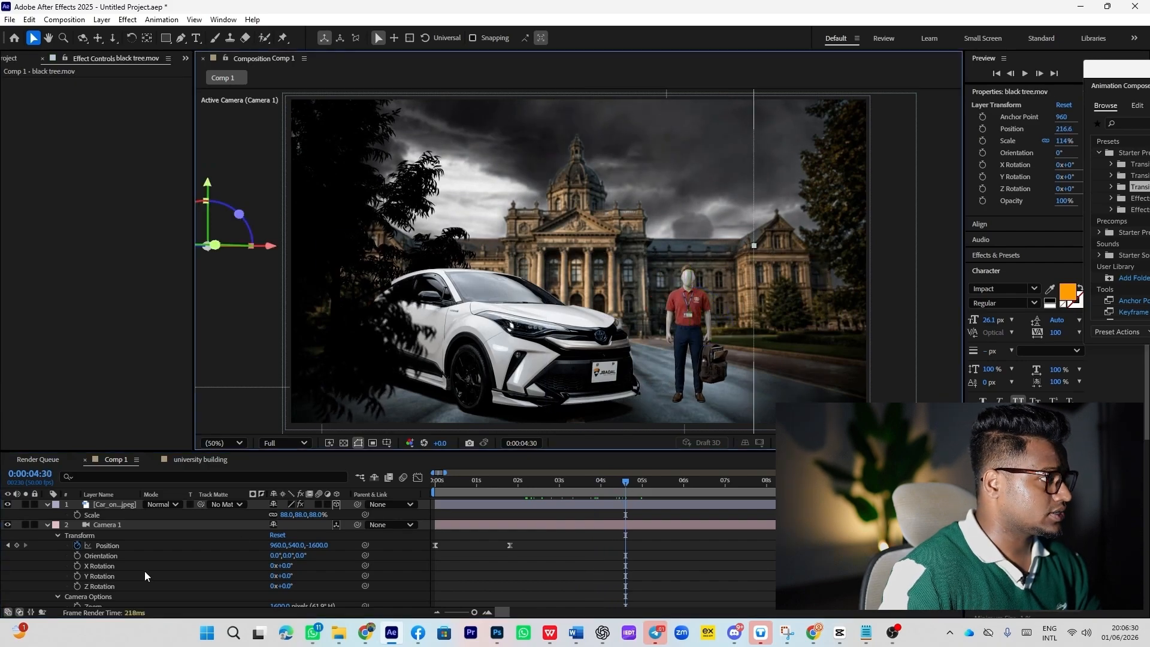
click(117, 503)
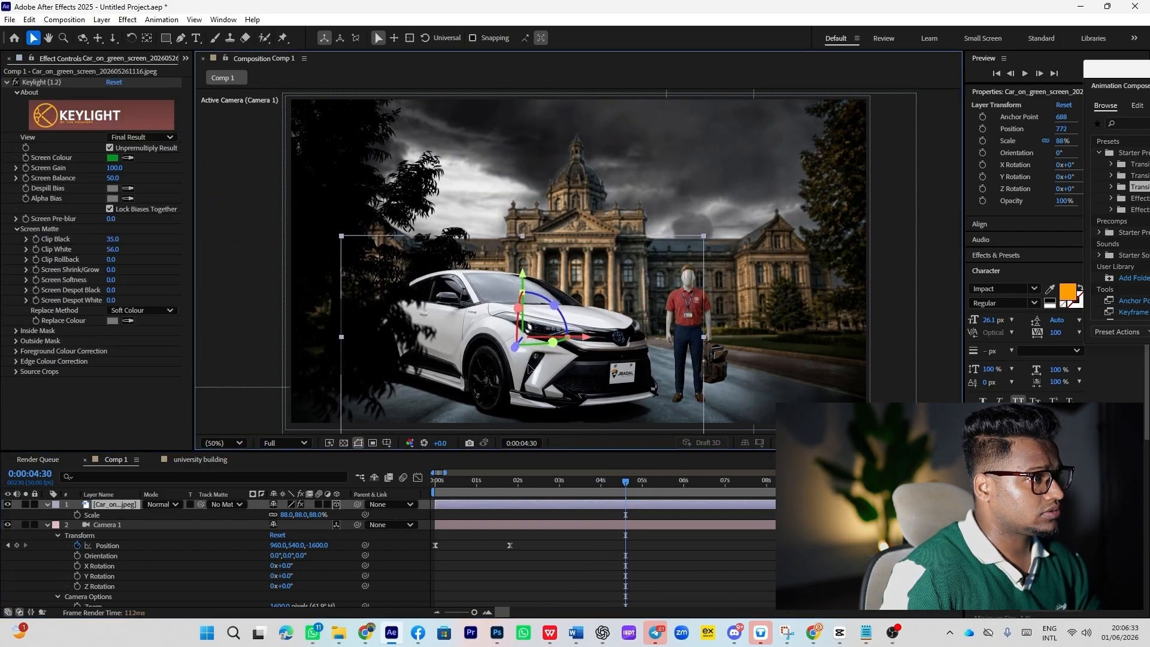
drag(528, 368, 537, 370)
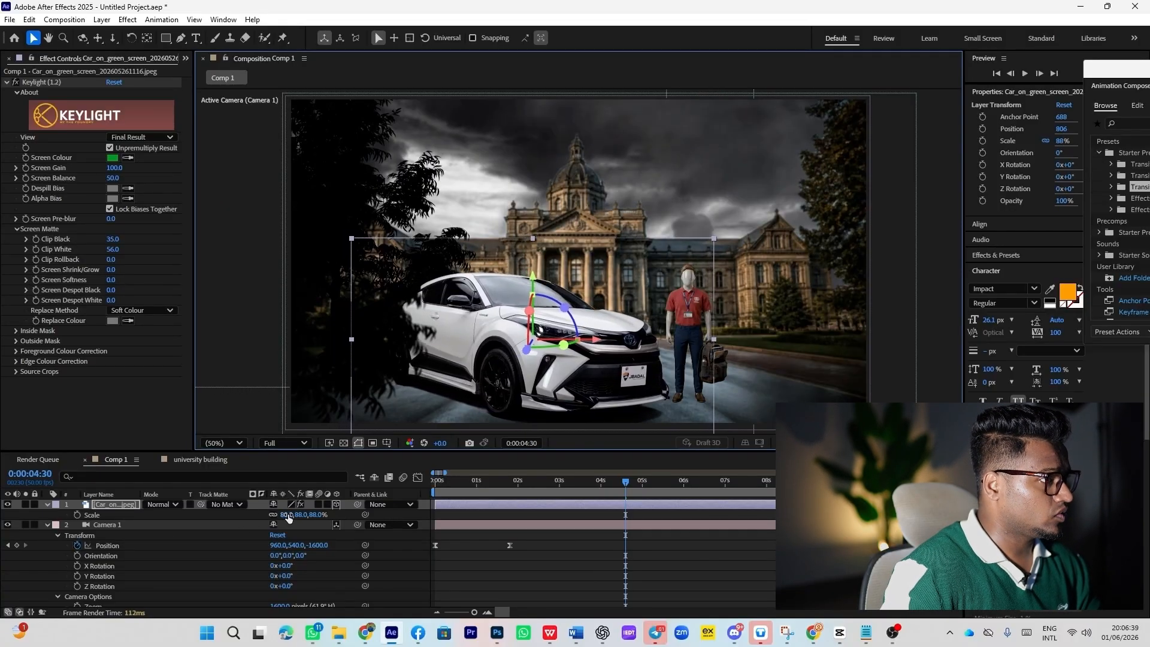
drag(288, 517, 525, 402)
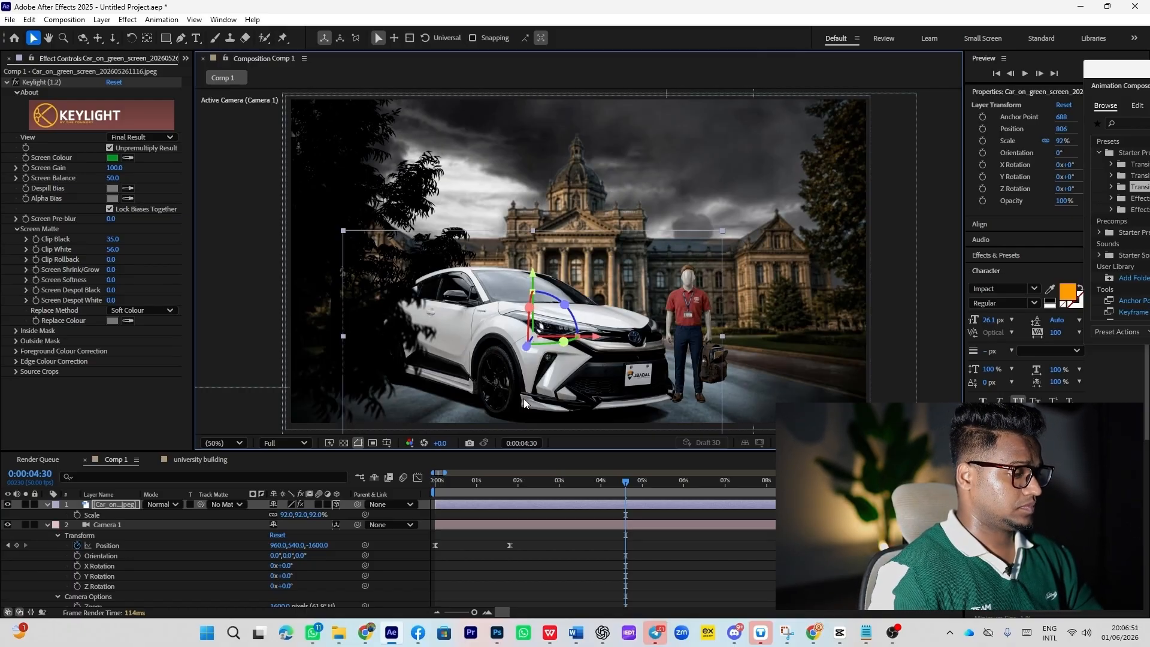
Step: Move the figure further from the car at its 0:00:04:49 position keyframe, to X position about 1471, without keeping a keyframe at 0:00:04:30
scroll(108, 555, down, 8)
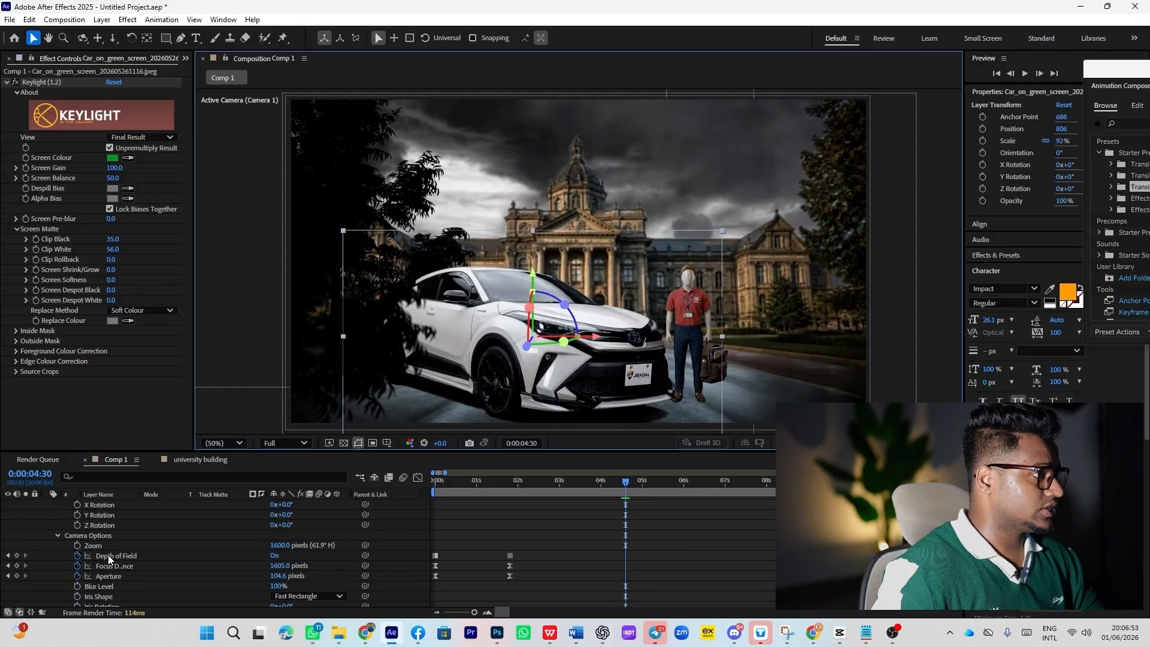
click(120, 565)
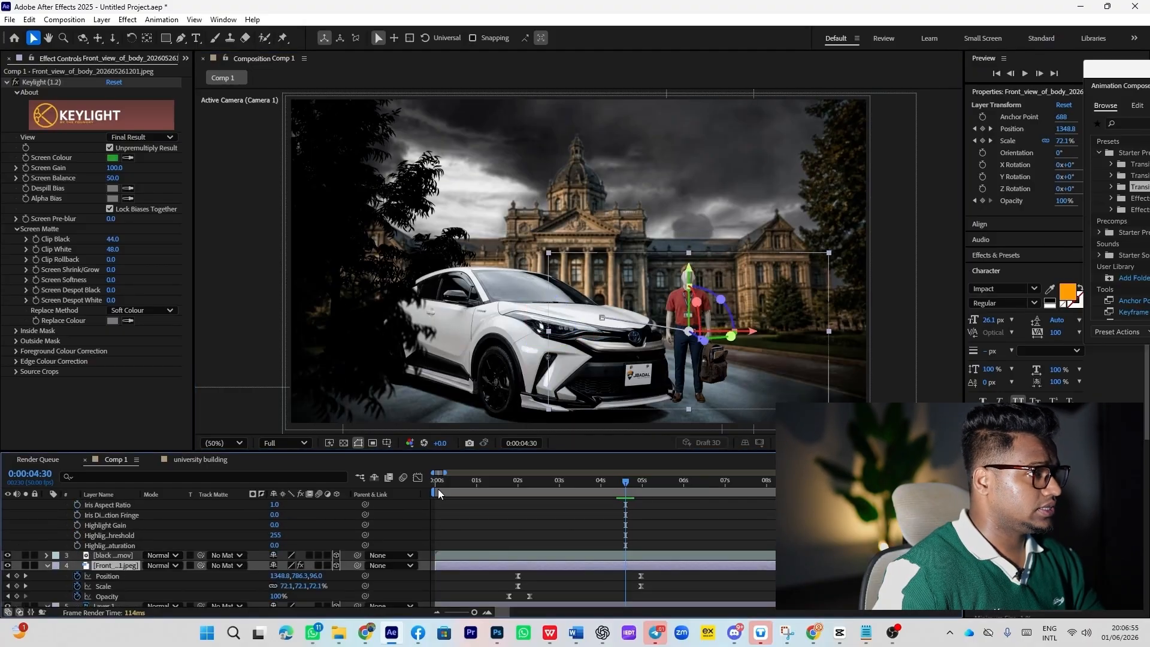
drag(698, 362, 729, 365)
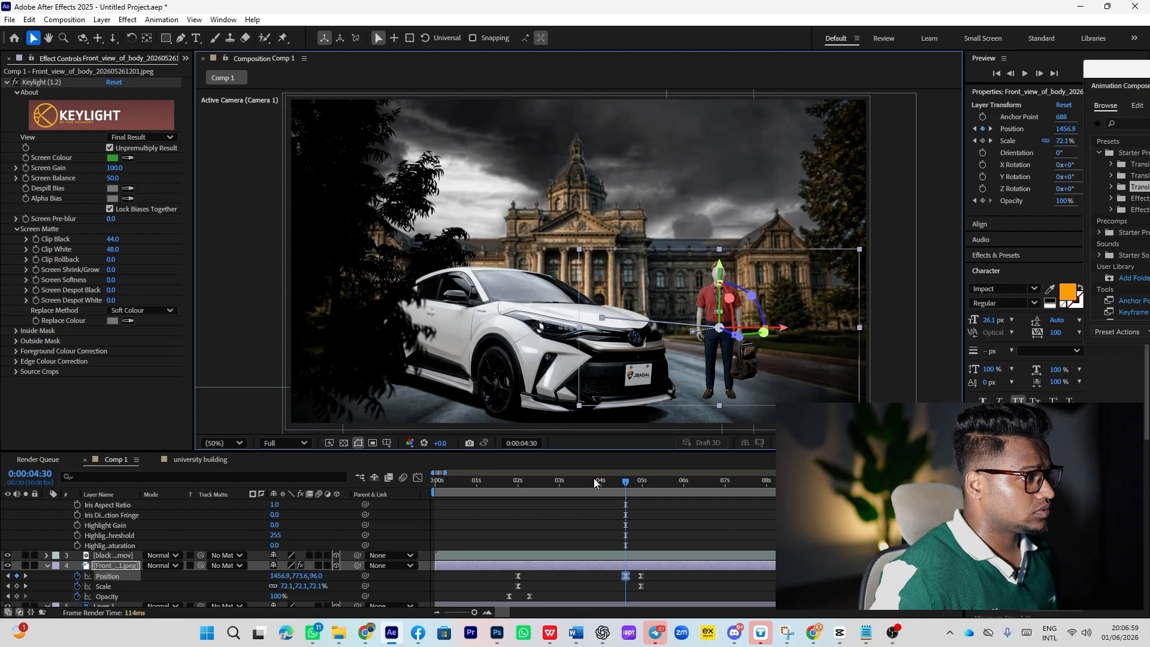
key(ctrl+z)
click(25, 575)
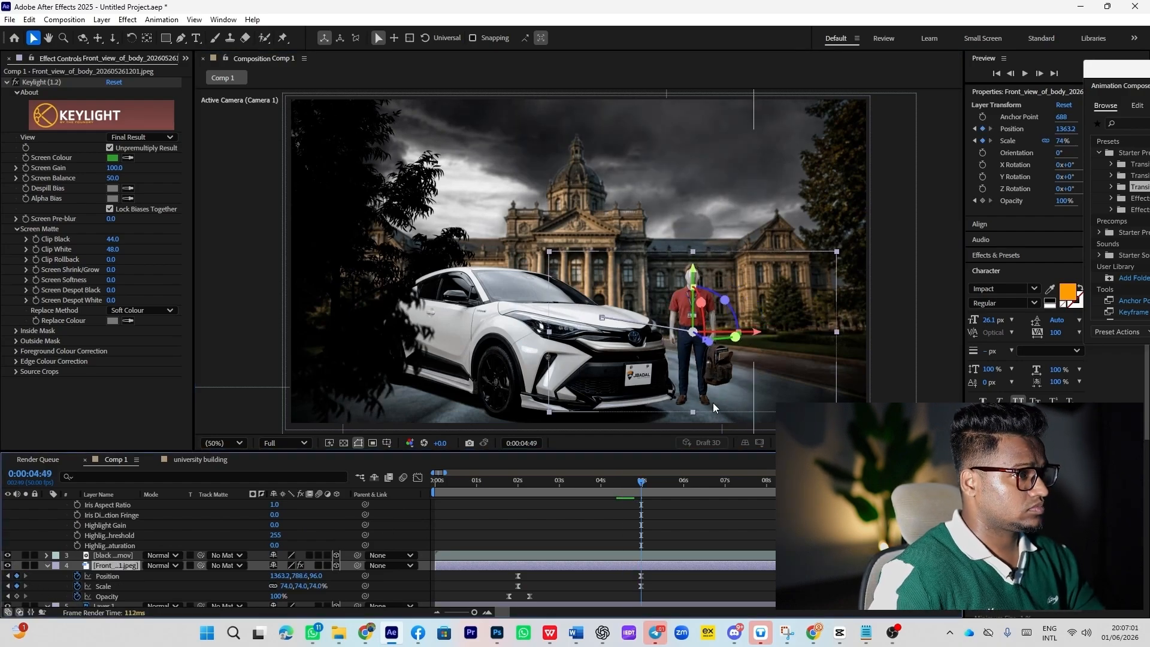
drag(697, 383, 727, 379)
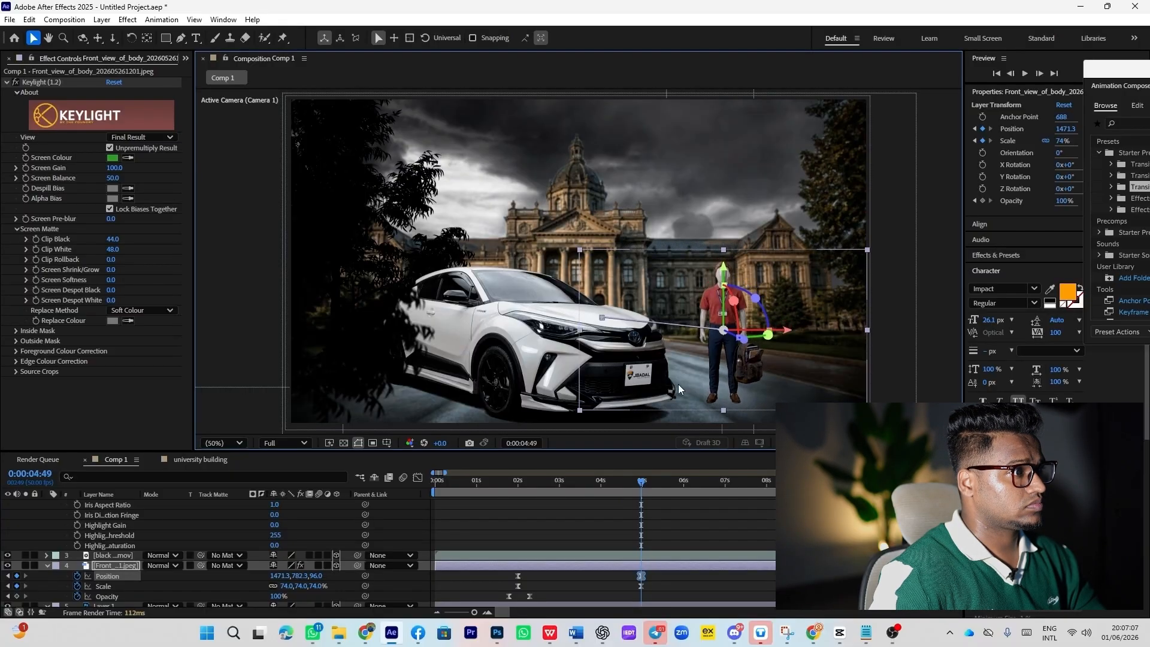
Step: Preview the figure's animation beside the car from 0:00:02:00, and again from 0:00:03:39
click(527, 385)
drag(641, 487, 516, 495)
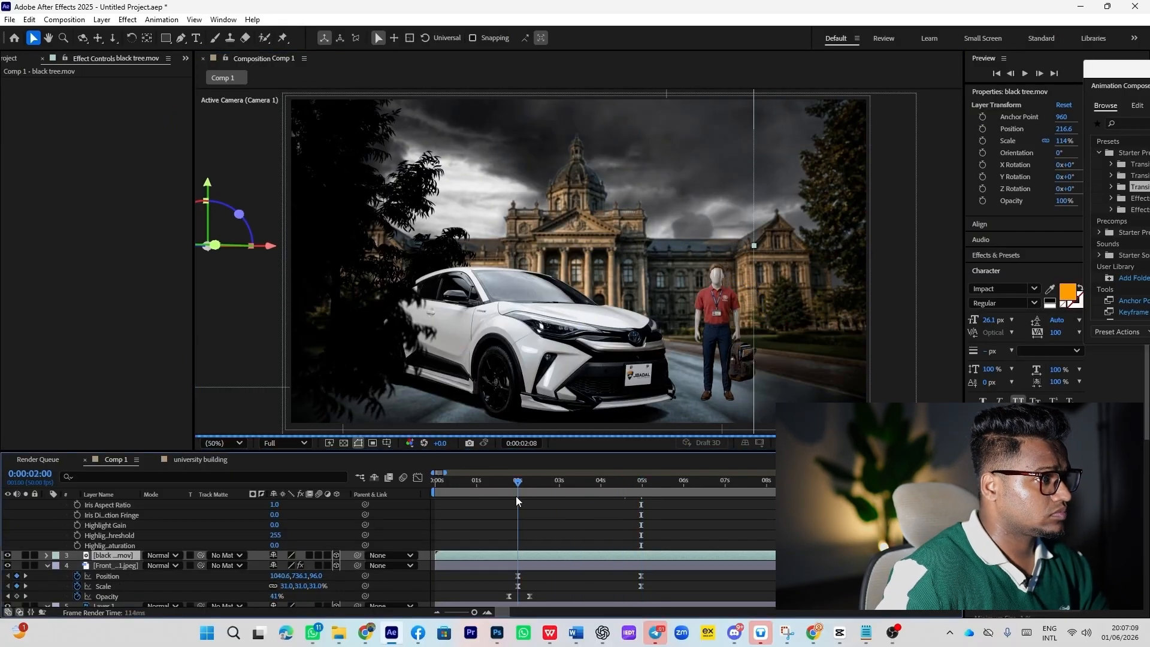
key(space)
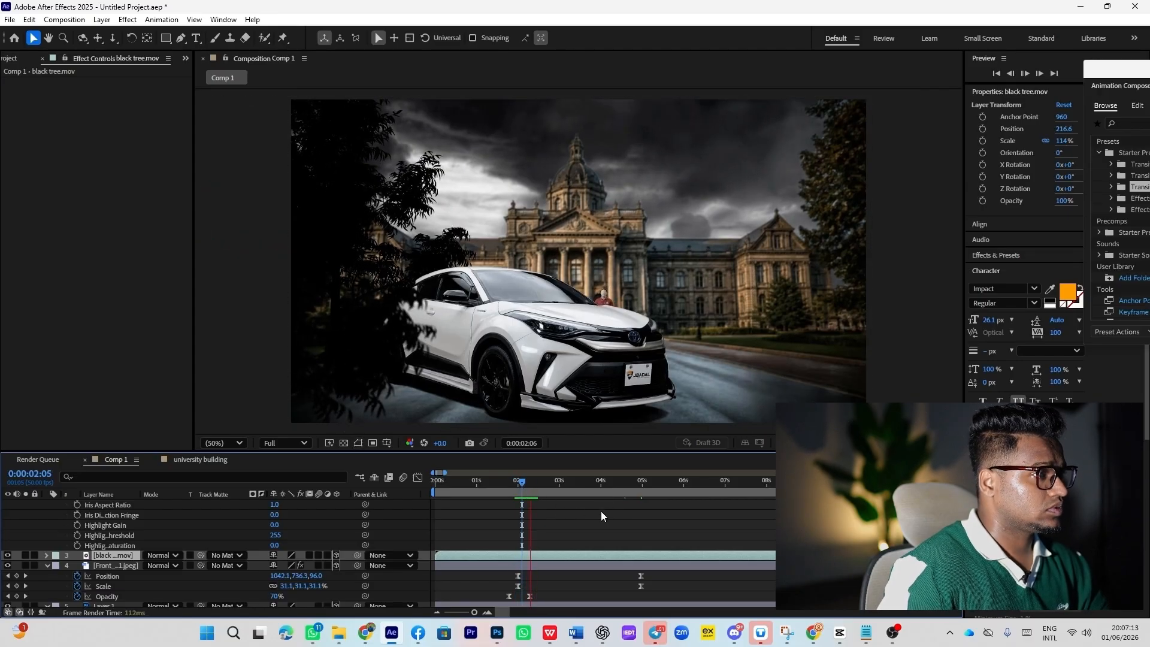
click(592, 490)
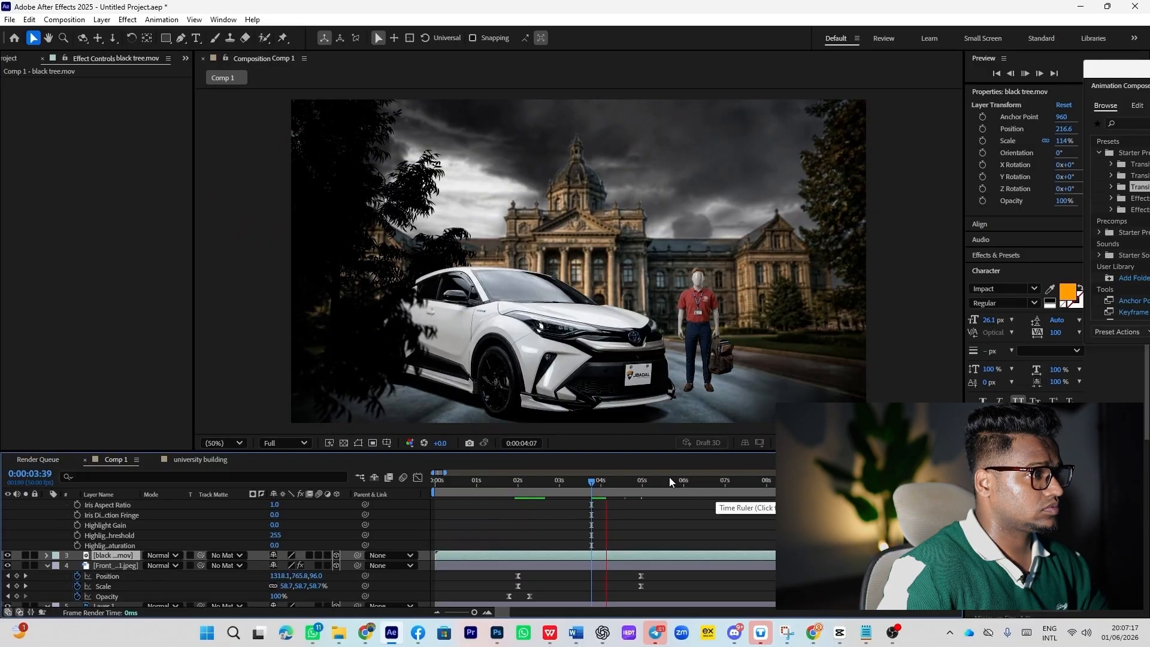
key(space)
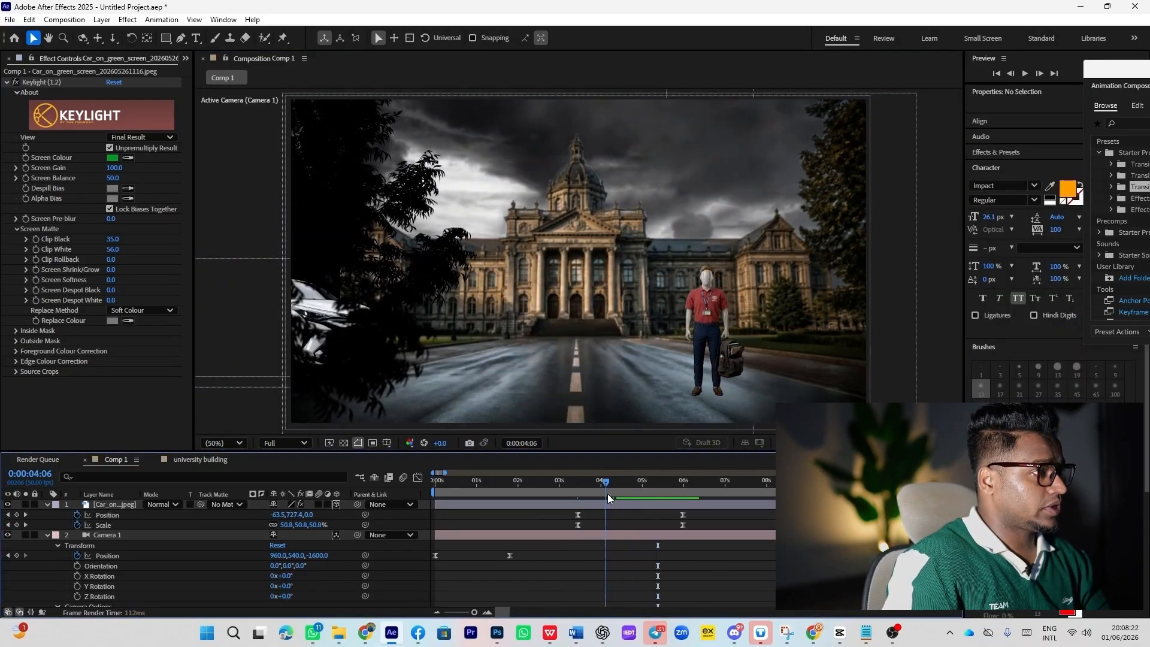
Step: Set the viewer resolution to Third and preview the car's entrance from just before its first position and scale keyframes
click(280, 443)
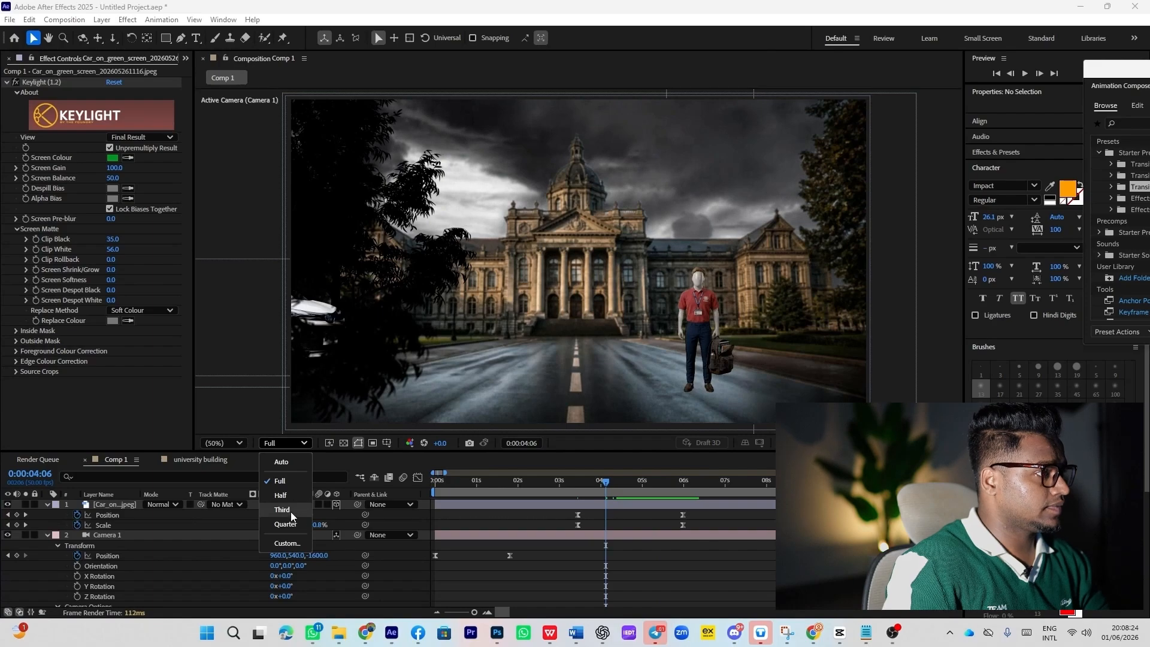
click(290, 511)
click(573, 485)
click(567, 485)
key(space)
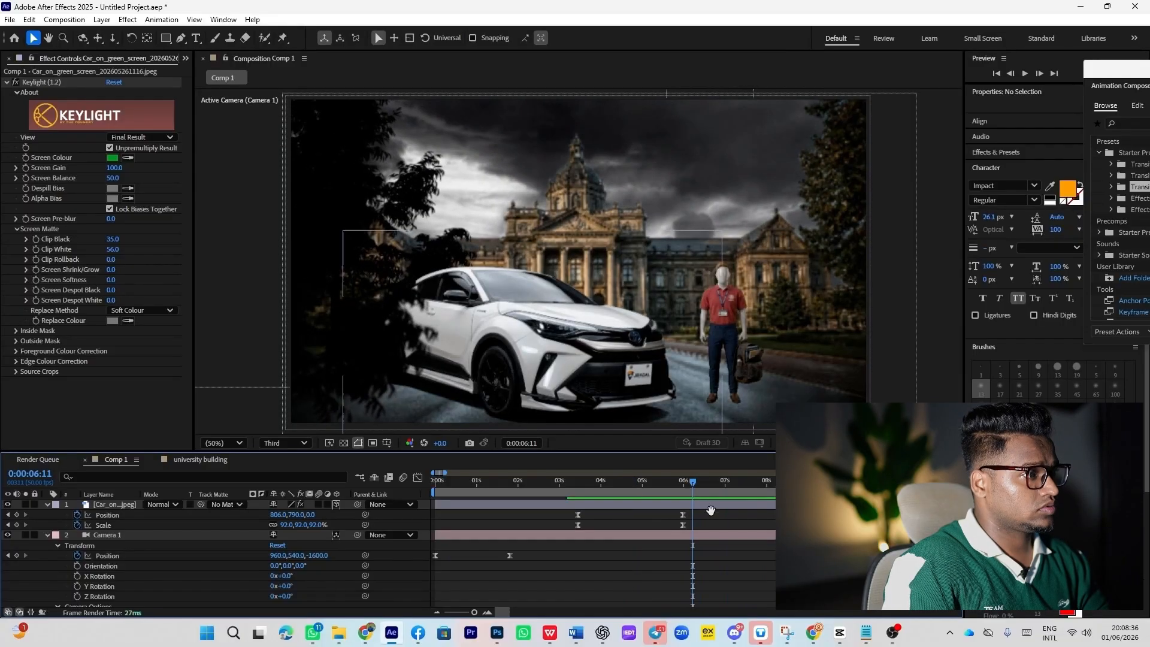
key(space)
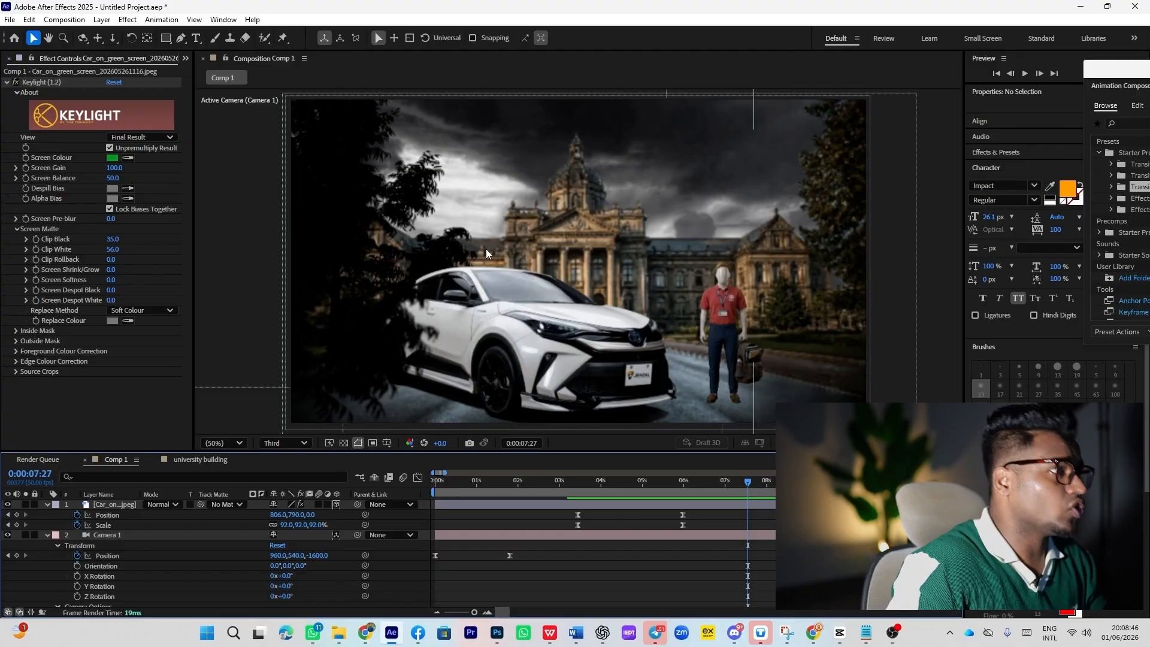
Step: At 0:00:05:41, add a 3D null object directly above Camera 1 and parent the camera to it
drag(715, 480, 676, 481)
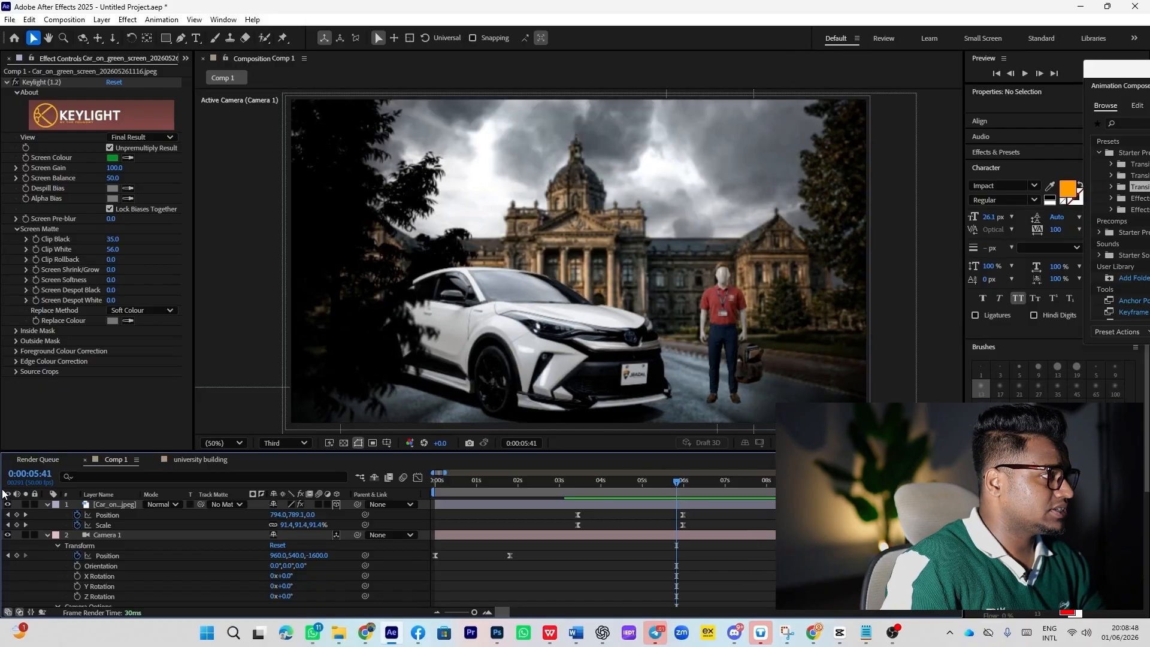
right_click(56, 573)
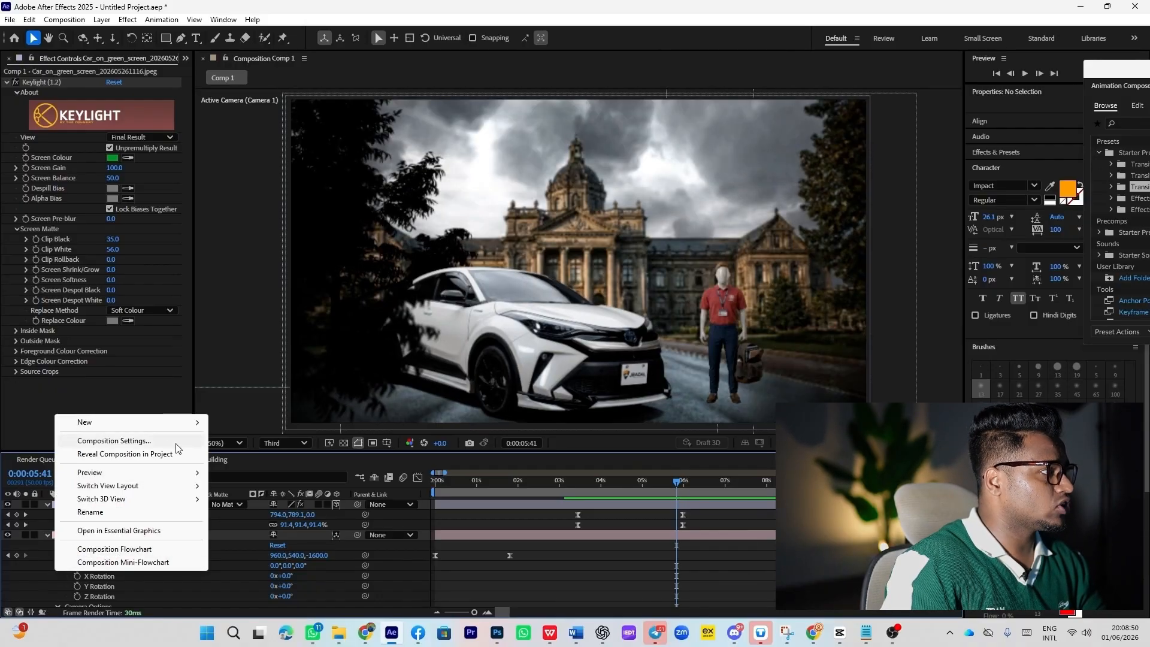
mouse_move(139, 422)
click(280, 490)
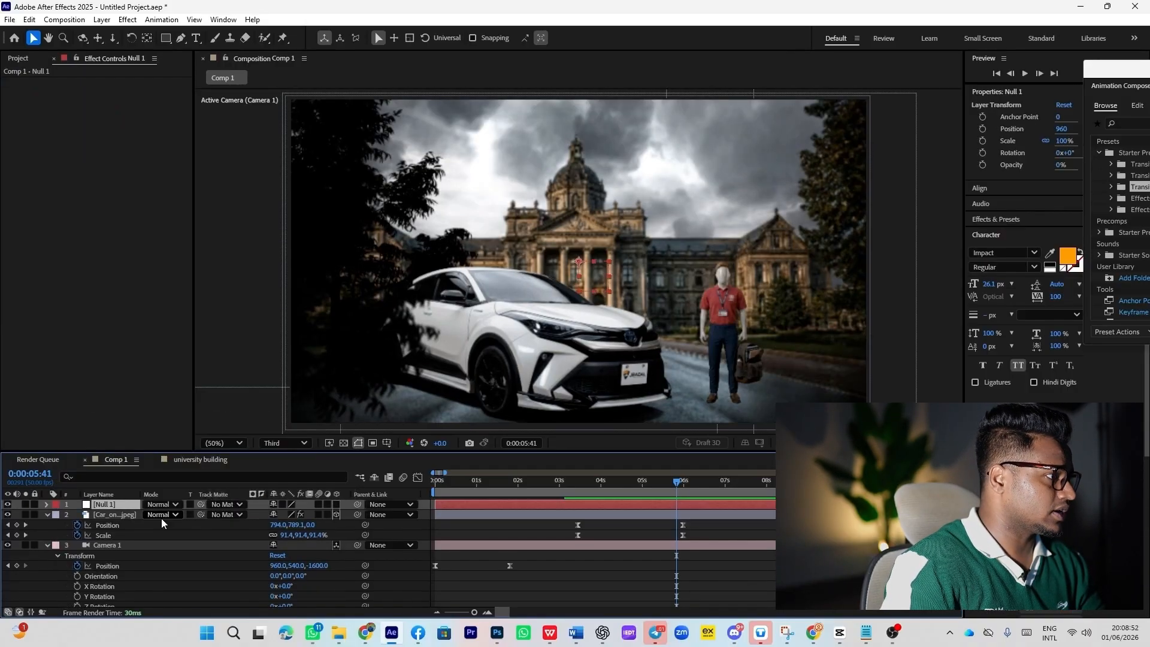
drag(120, 504, 133, 539)
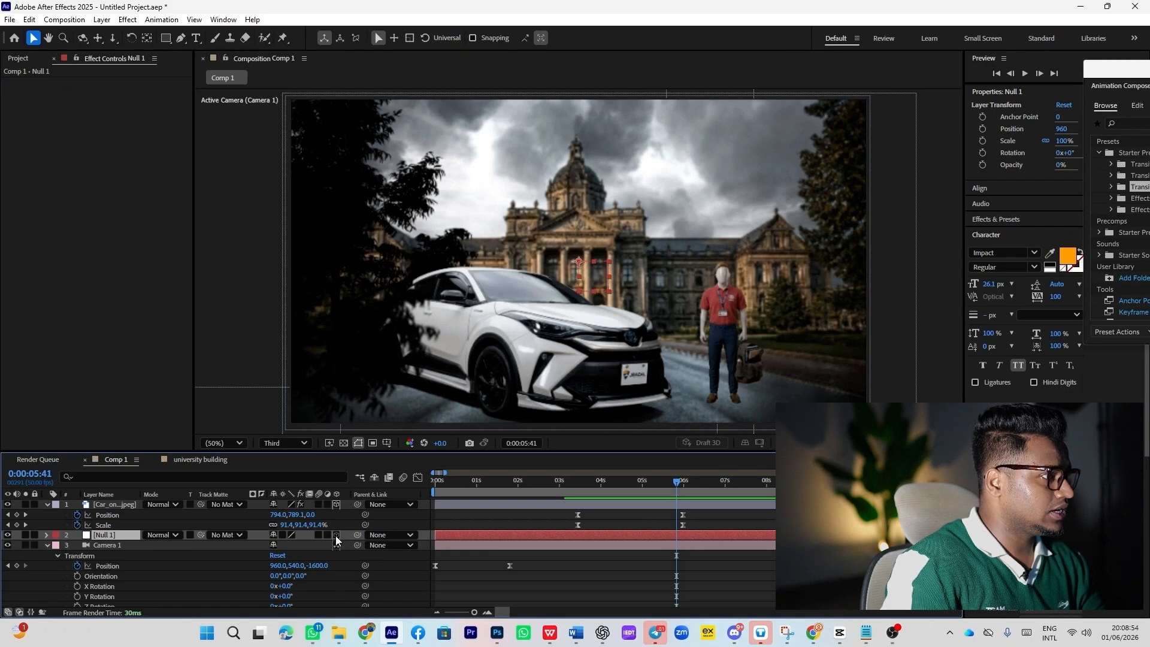
click(336, 534)
drag(356, 543, 153, 533)
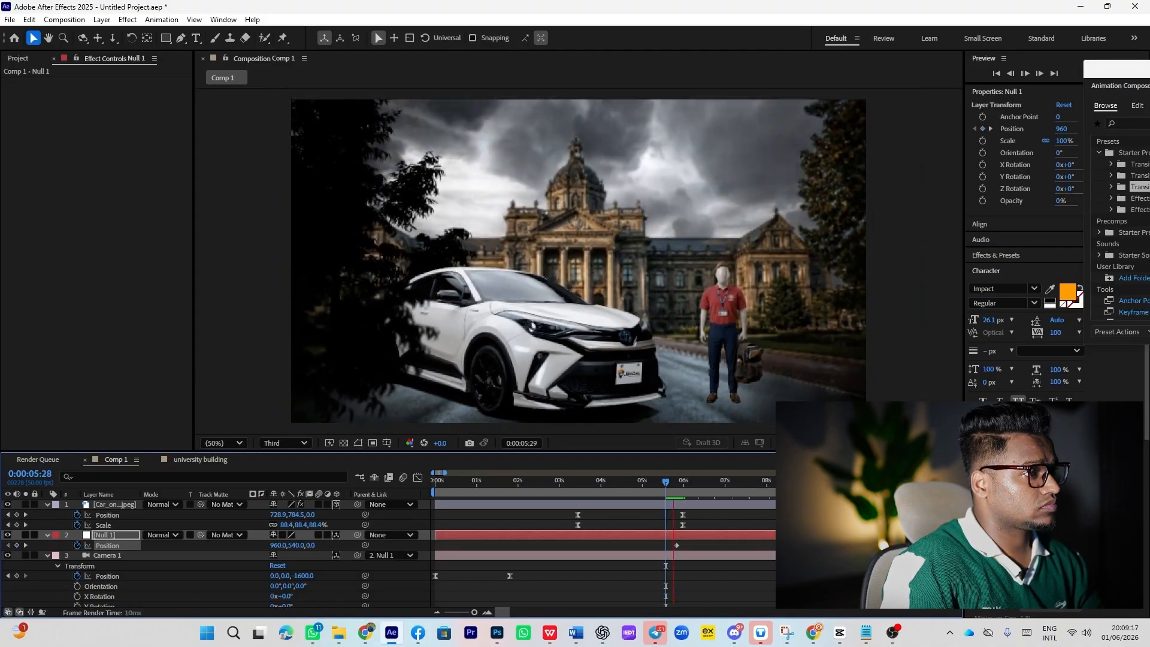
Step: Preview the null-driven camera animation from about 0:00:01:00 and go to 0:00:08:14
drag(704, 489, 479, 522)
key(space)
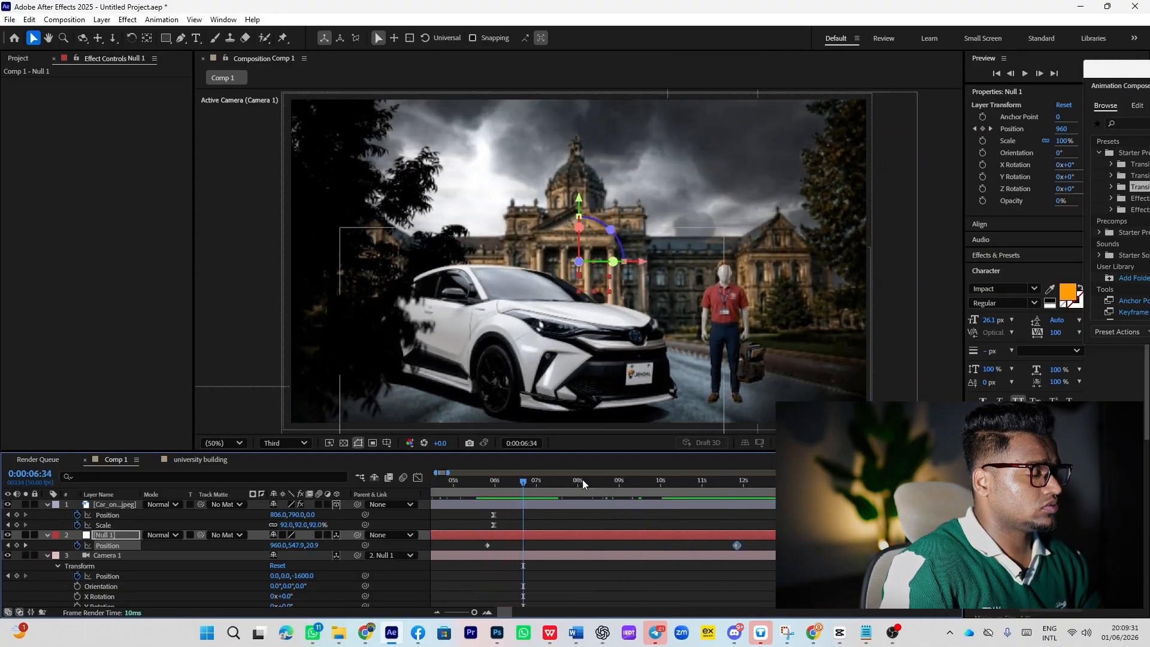
drag(517, 481, 590, 489)
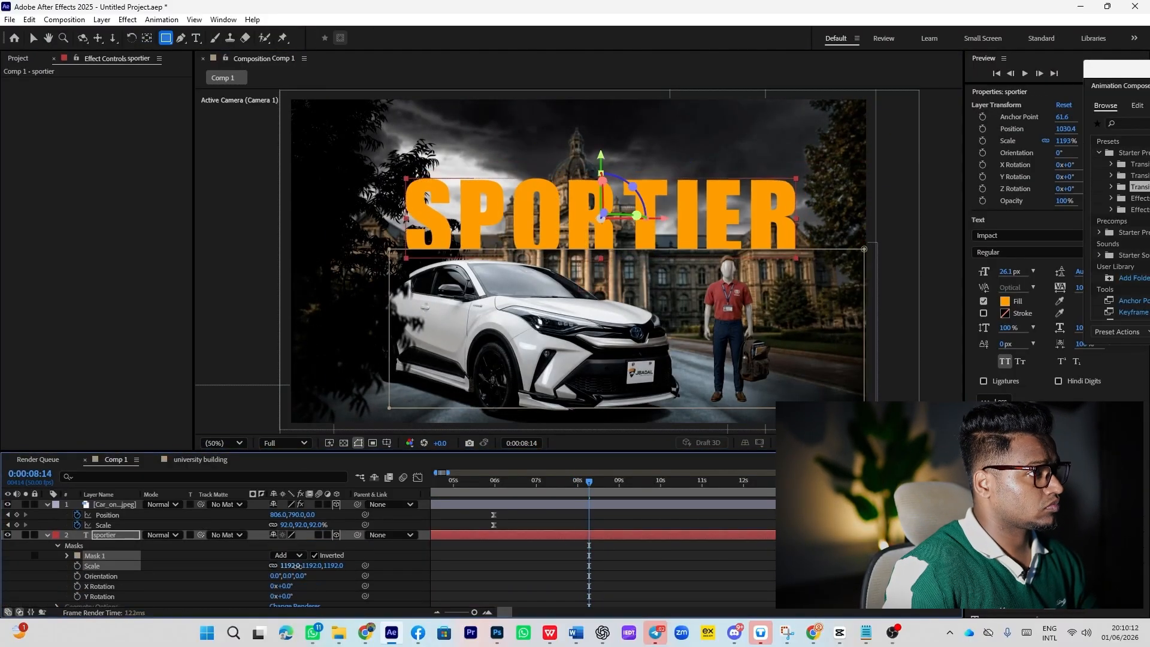
Step: Return to the Selection tool and undo the last change to the sportier text layer, keeping that layer selected
click(32, 34)
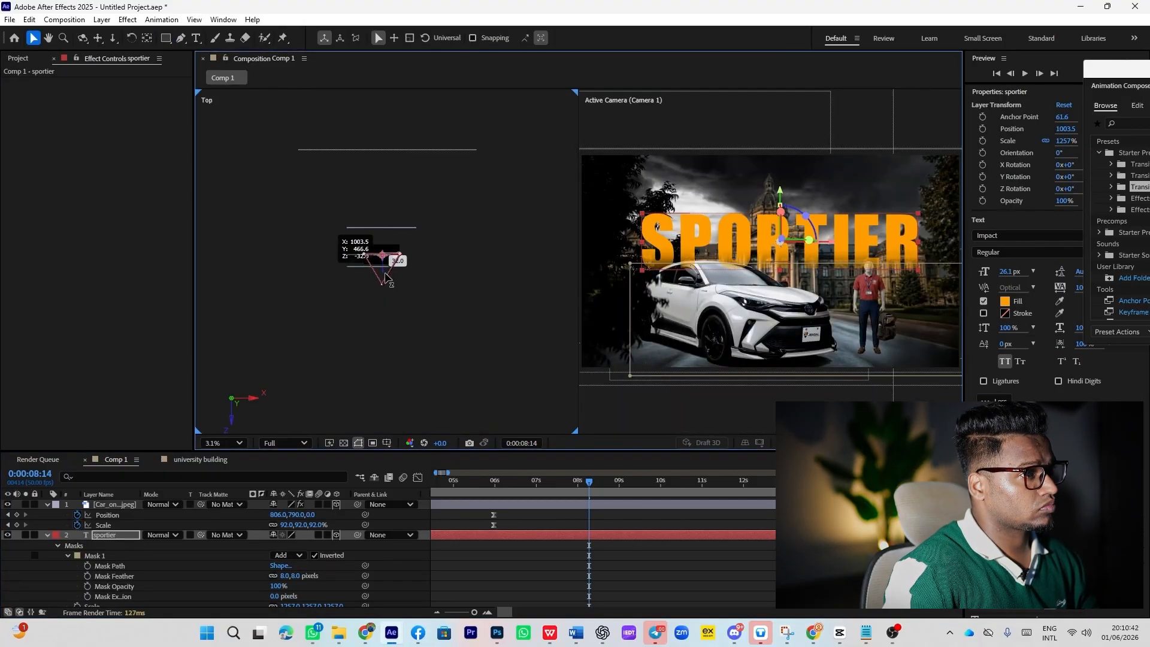
click(116, 538)
key(ctrl+z)
click(105, 534)
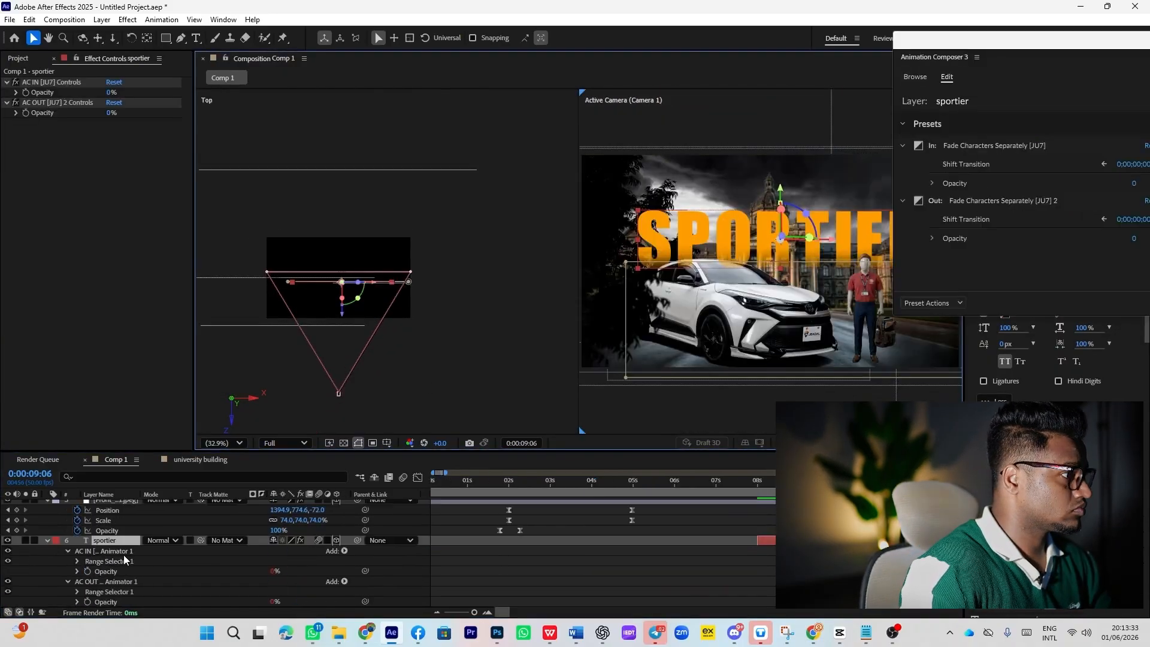
Step: Move the Animation Composer window out of the way and switch the viewer to a single Active Camera view
scroll(125, 559, up, 1)
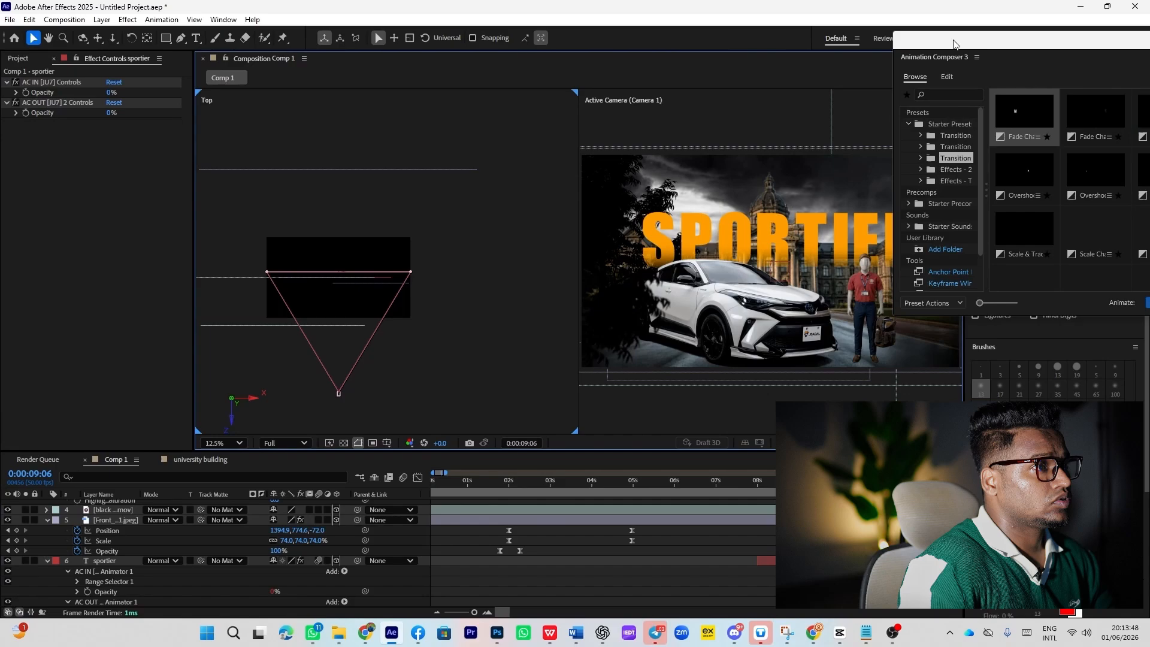
drag(954, 45, 1148, 66)
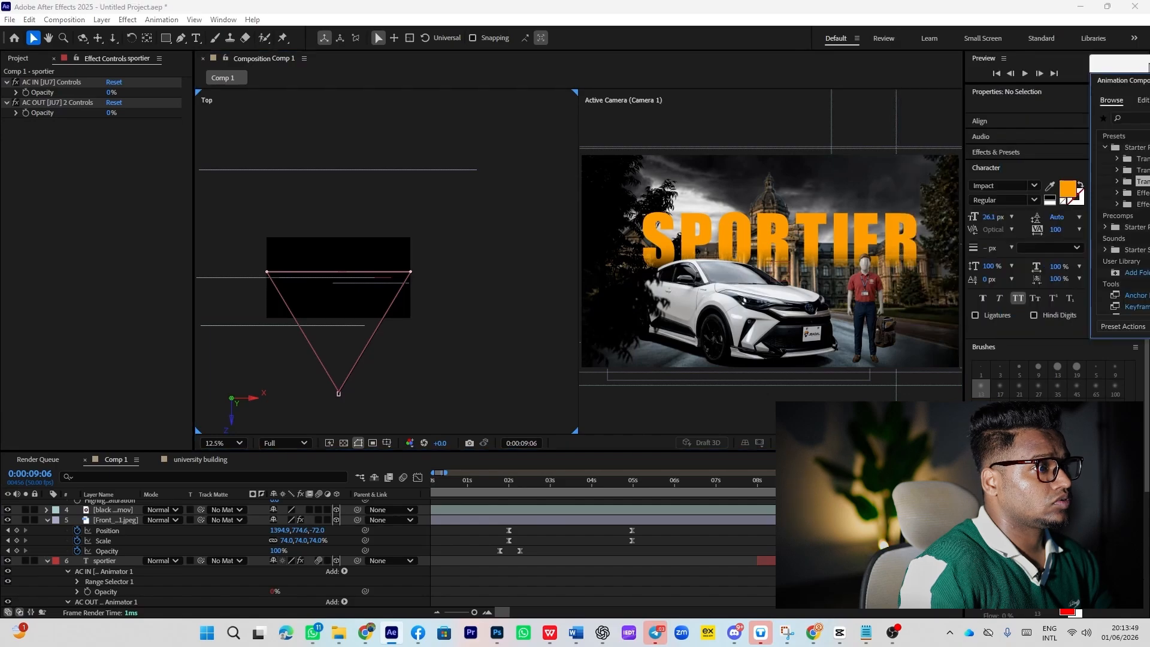
mouse_move(804, 482)
mouse_down()
mouse_move(764, 504)
mouse_move(805, 505)
mouse_up()
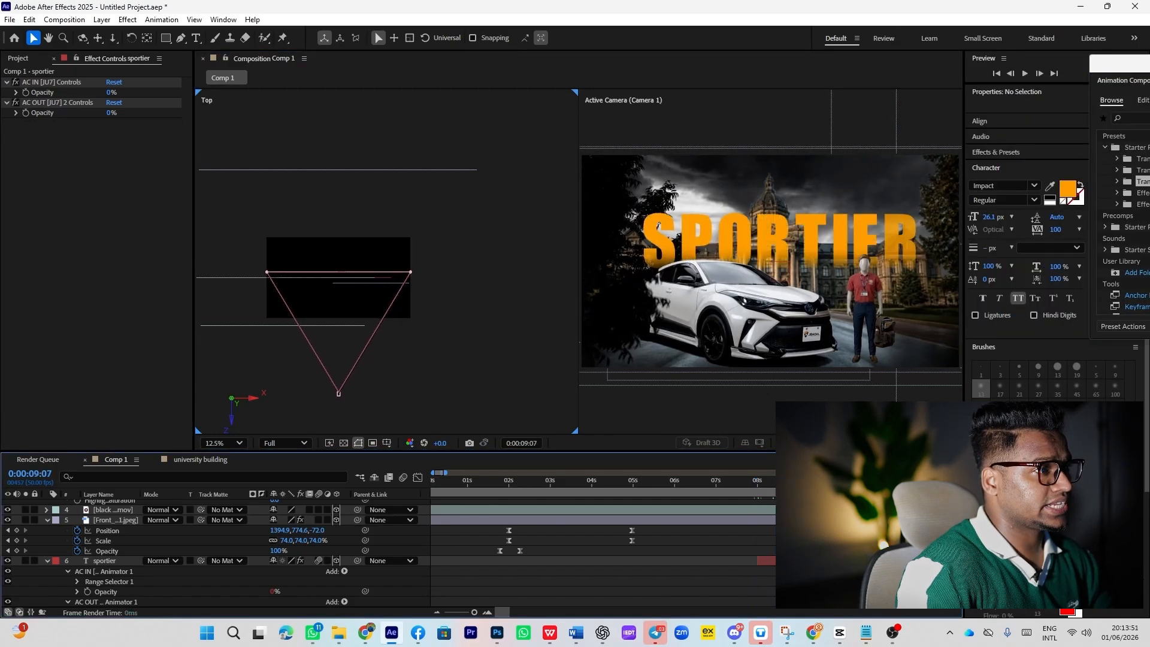
click(916, 430)
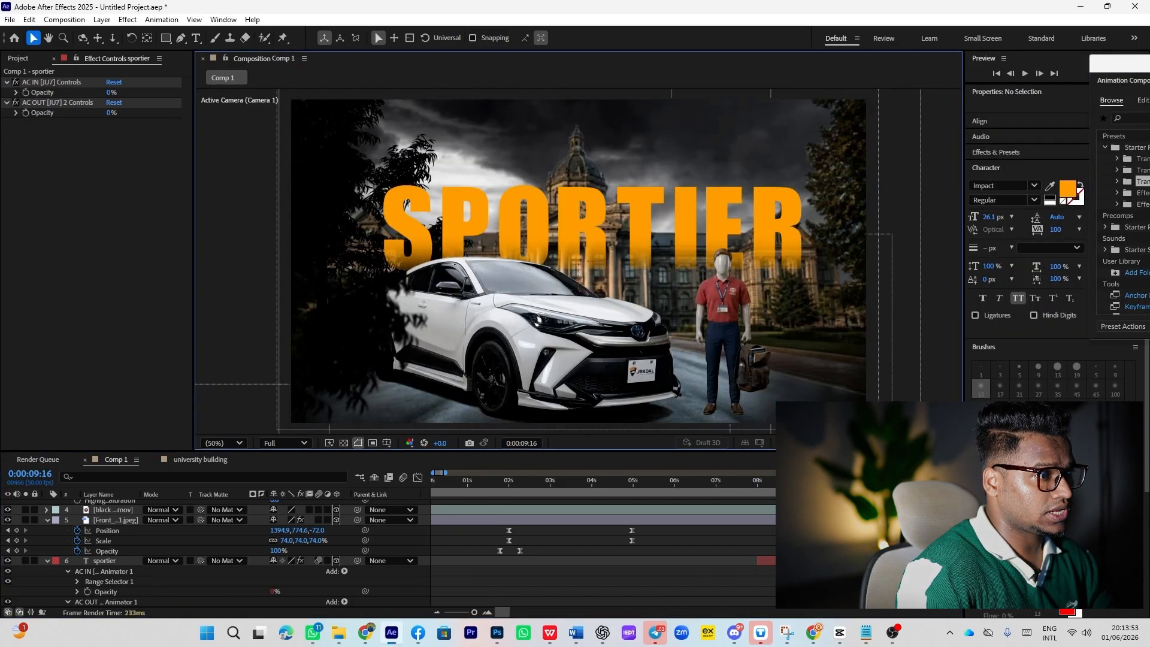
Step: Preview the SPORTIER text reveal from 0:00:08:04, then again from 0:00:07:38 with the viewer resolution set to Third
drag(702, 495, 761, 481)
key(space)
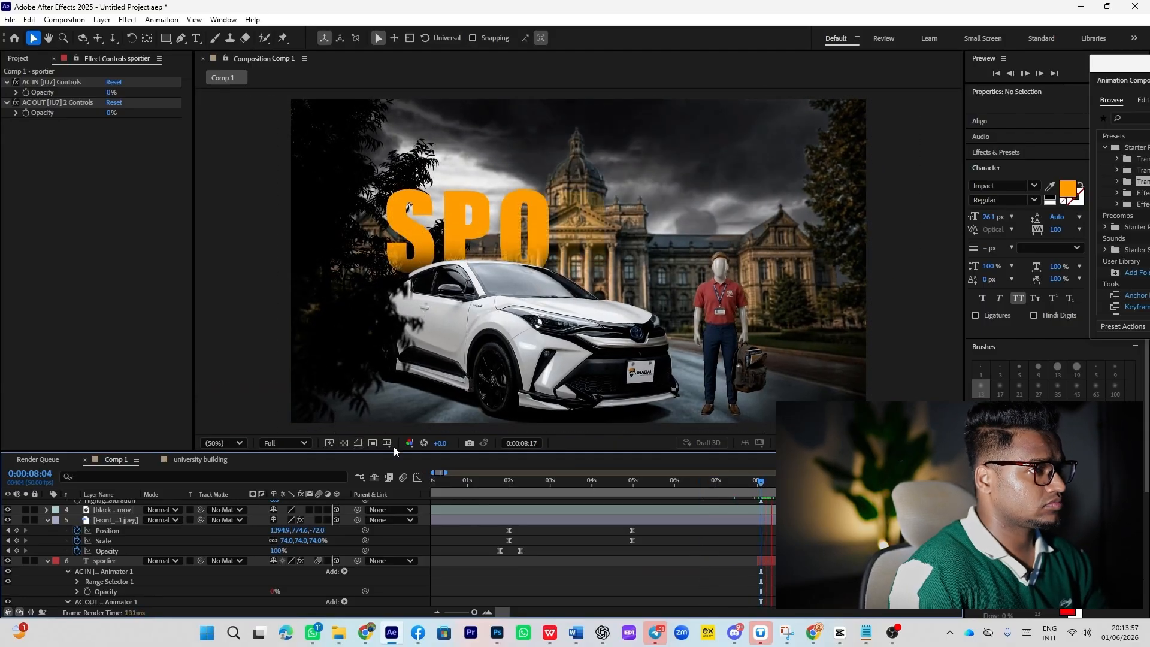
click(291, 514)
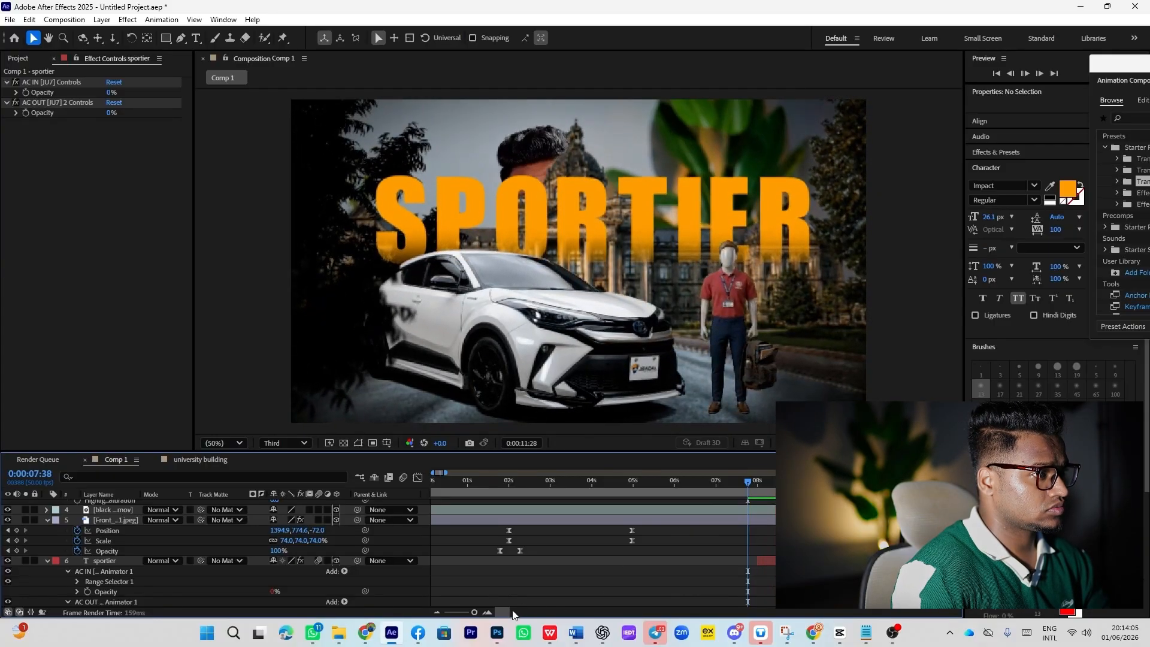
drag(506, 612, 507, 612)
key(space)
Step: Duplicate the strike sky.mp4 layer and place the copy directly after the original's end, starting at about 0:00:10:00
scroll(638, 539, down, 5)
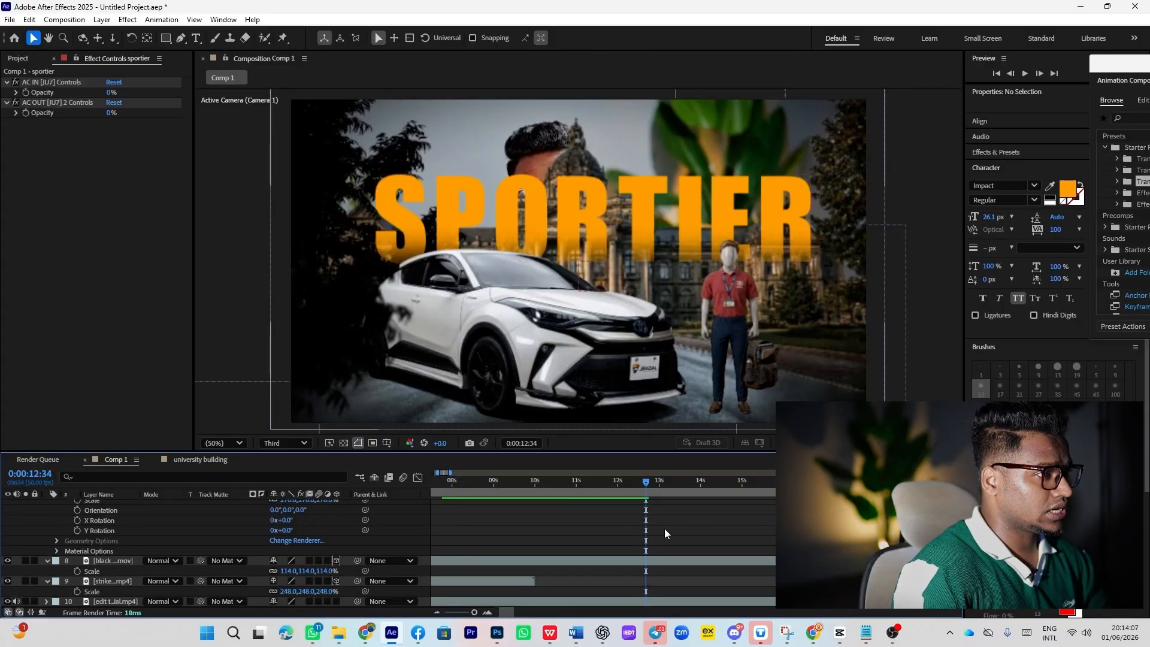
right_click(511, 580)
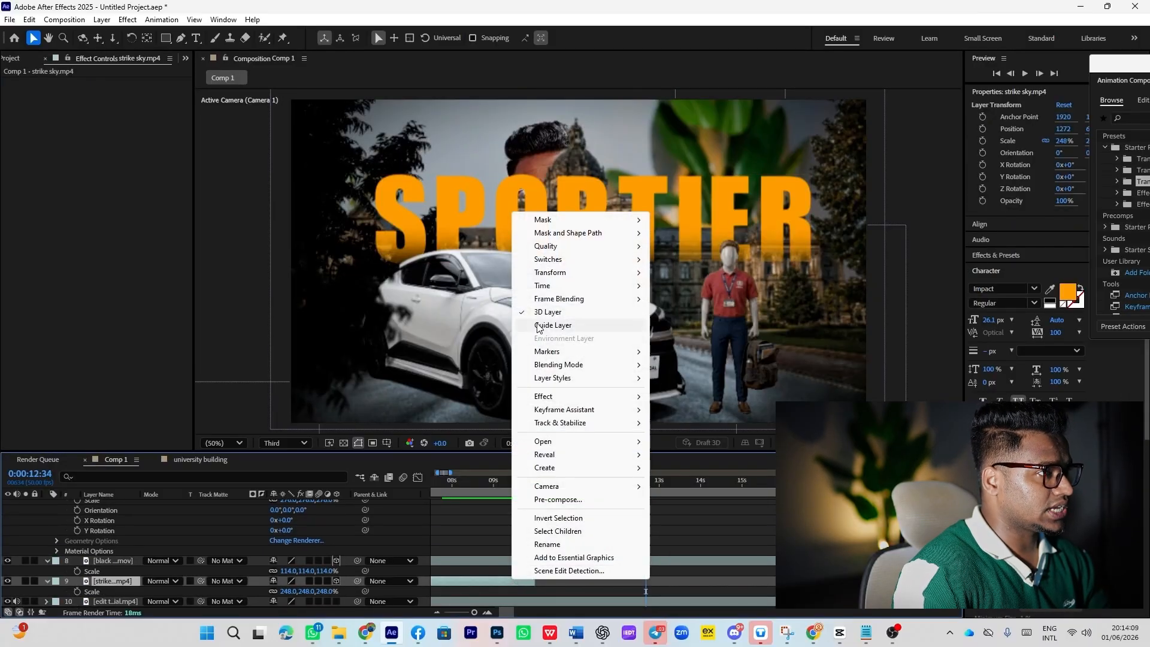
click(486, 584)
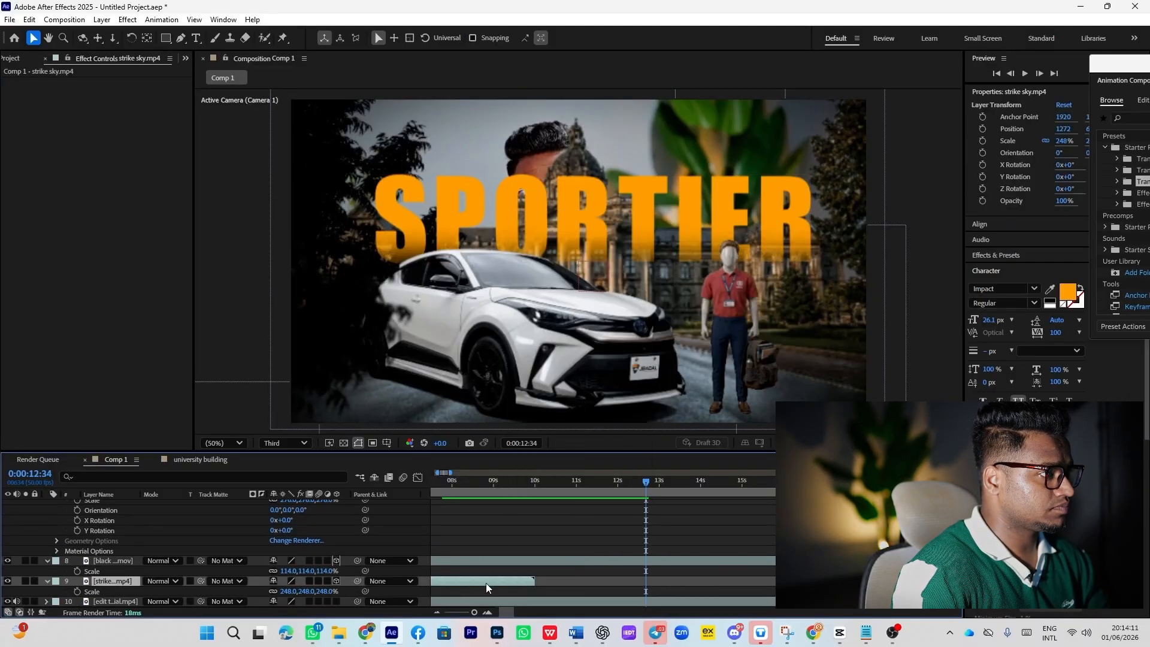
key(ctrl+d)
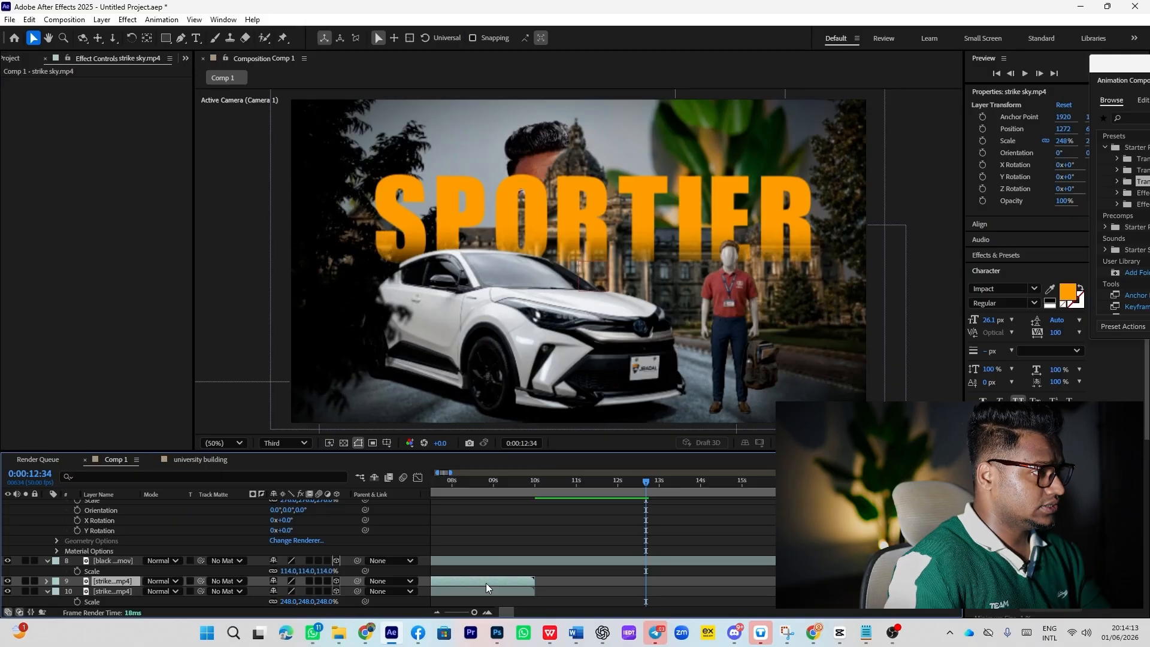
drag(486, 583, 900, 584)
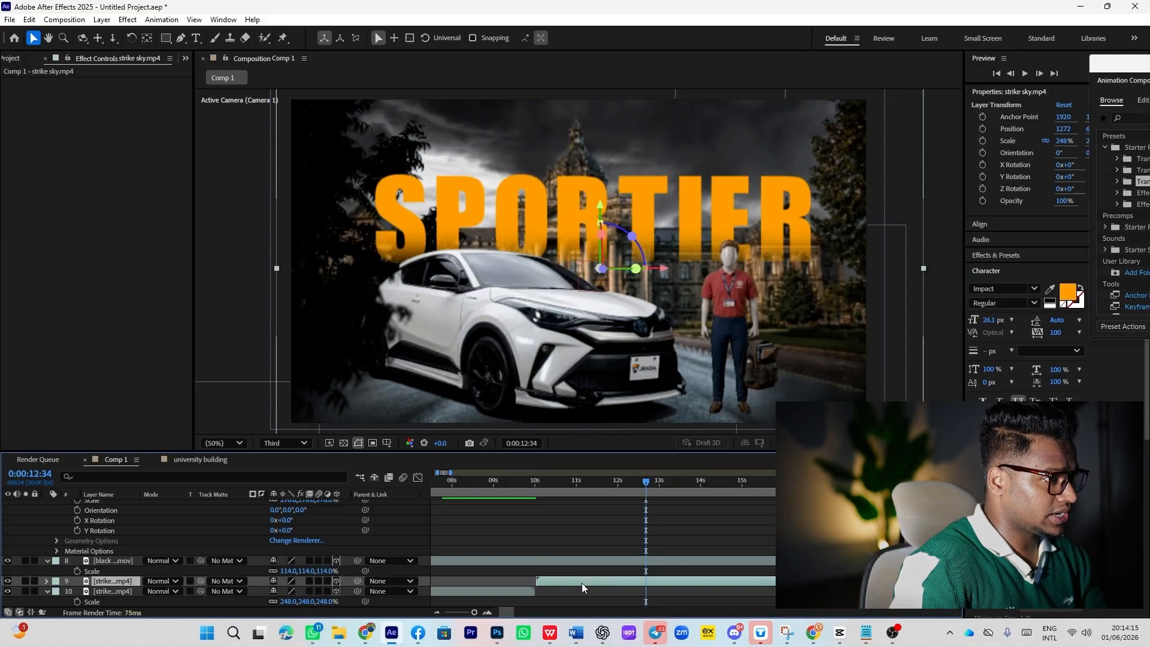
drag(581, 583, 579, 583)
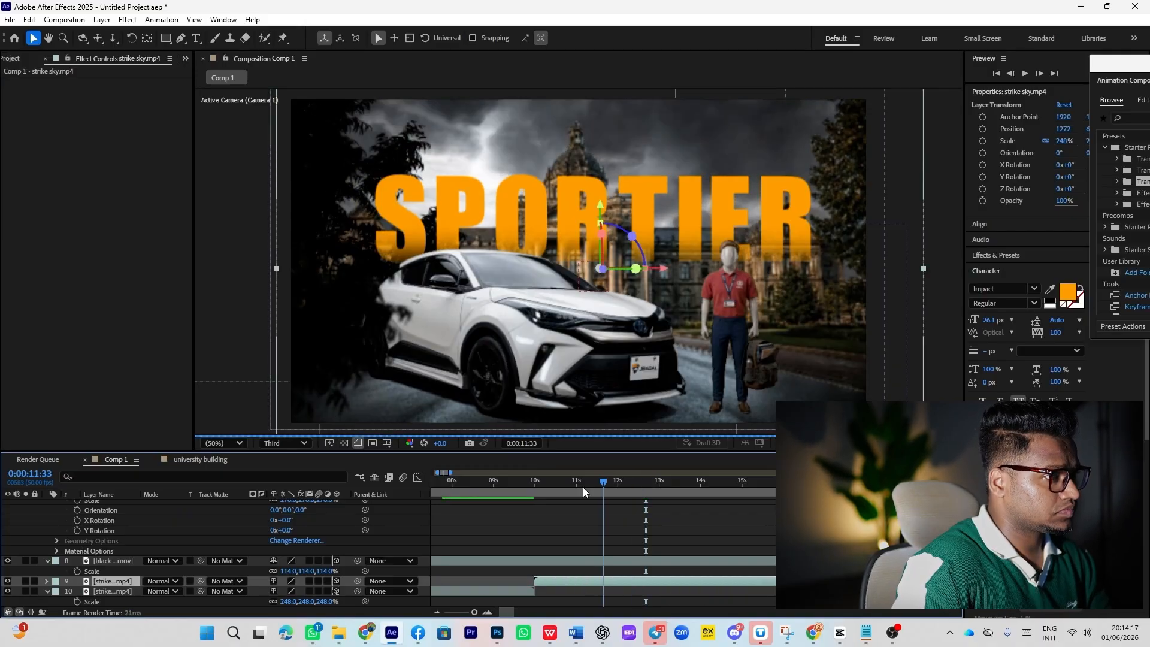
drag(584, 491, 494, 519)
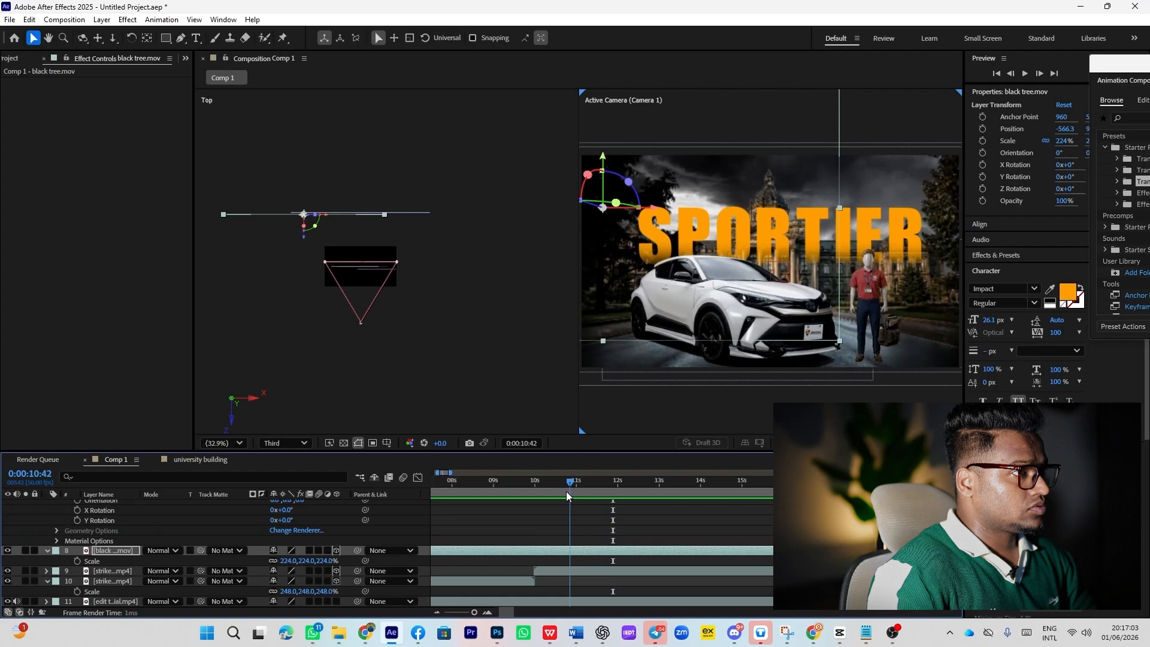
Step: Check the camera move from 0:00:10:42 to 0:00:14:42 and turn the foreground black tree layer's visibility back on
drag(565, 491, 702, 488)
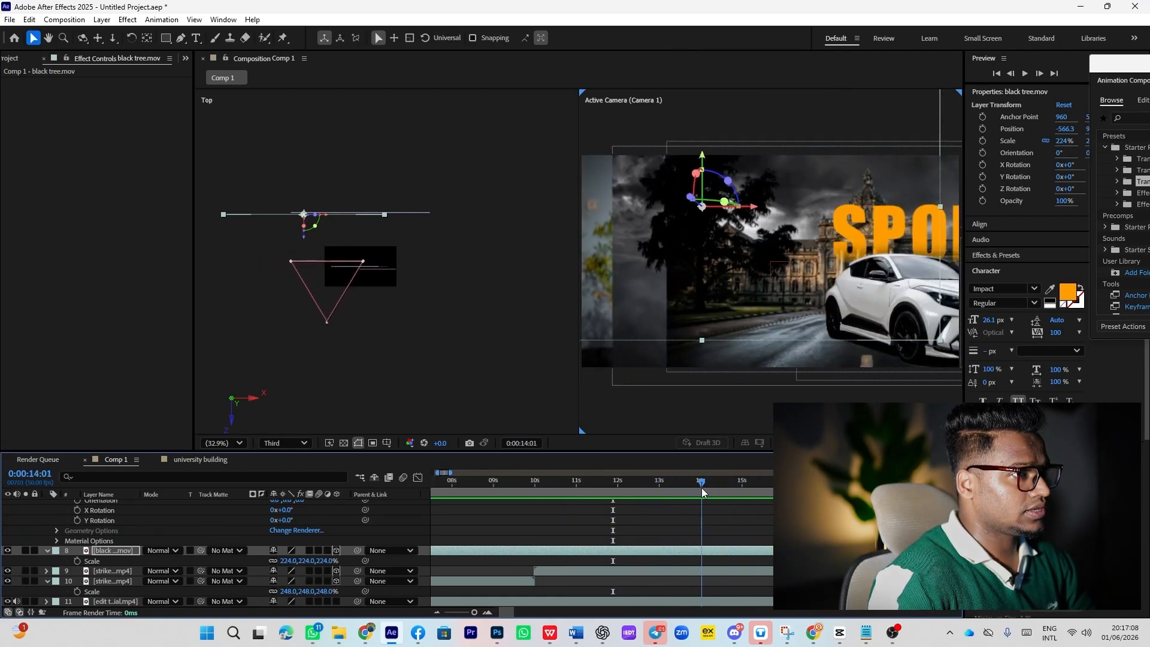
scroll(26, 560, up, 6)
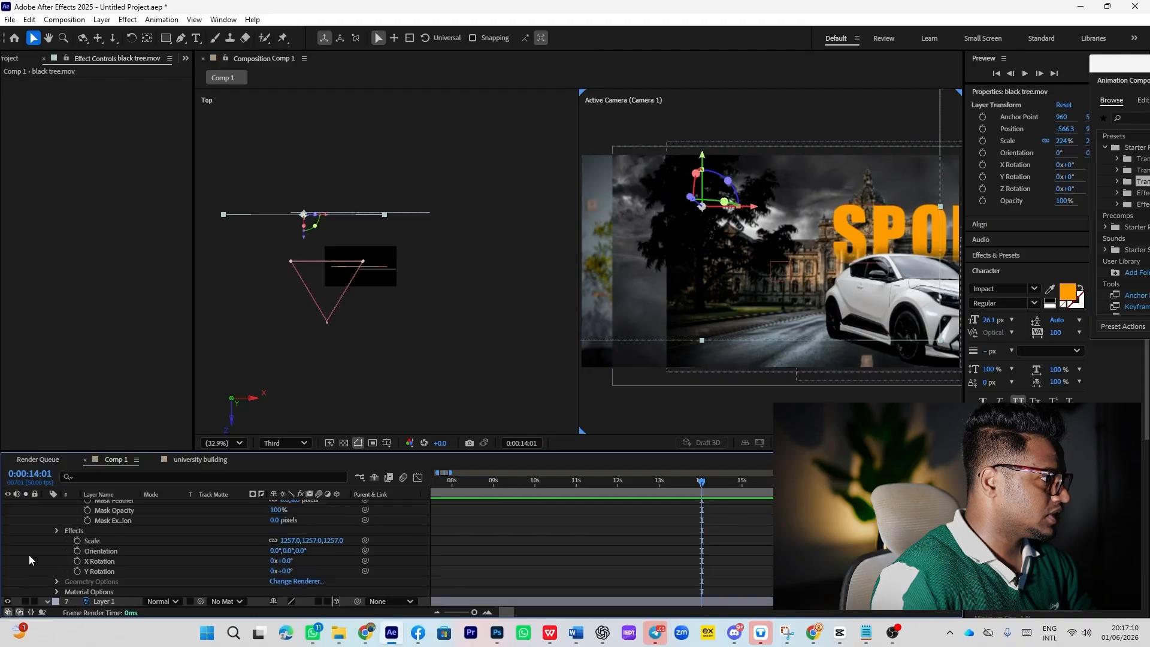
scroll(31, 557, up, 5)
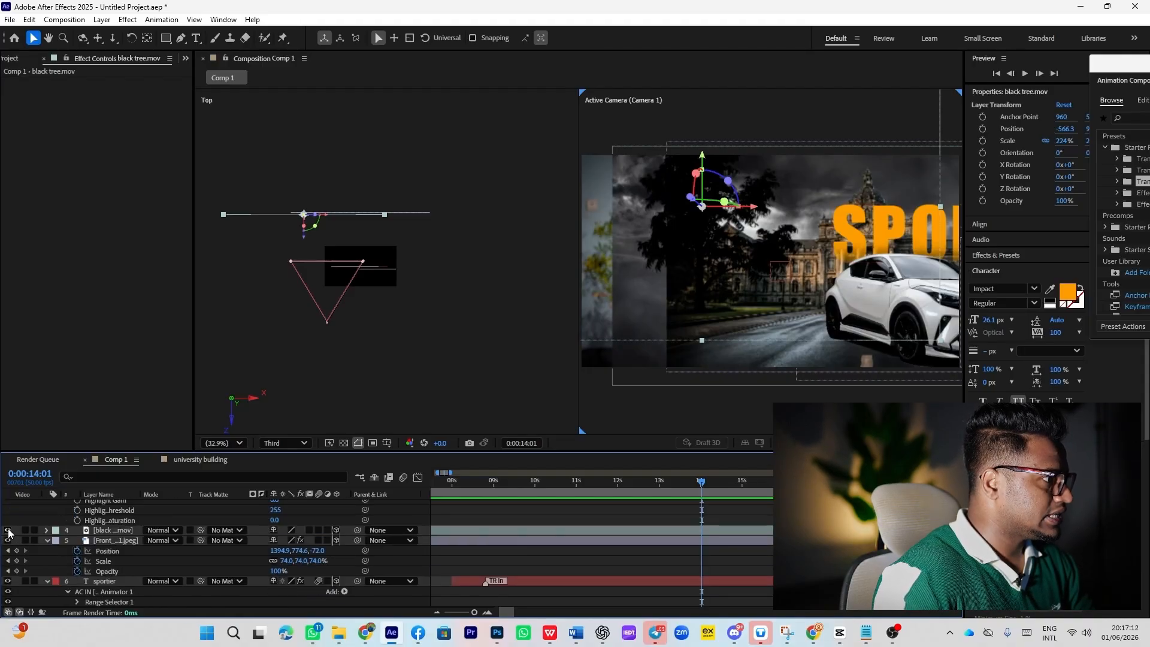
drag(690, 487, 736, 486)
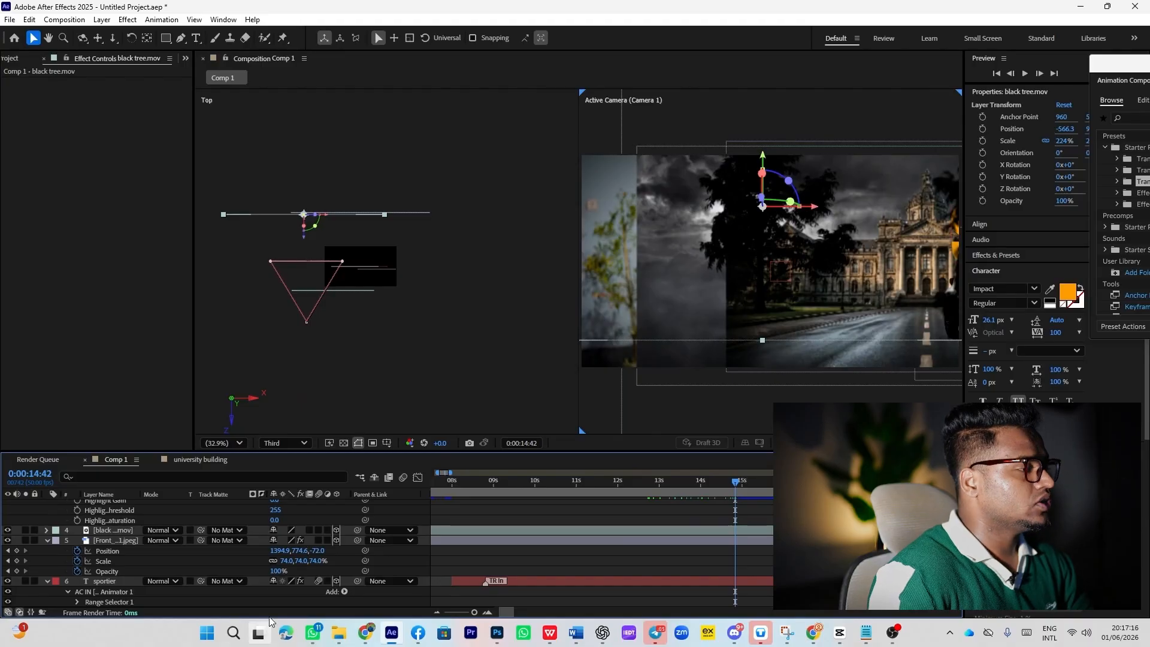
Step: Import the home Photoshop file from the chr folder into Comp 1 as a composition layer
mouse_move(340, 628)
click(346, 566)
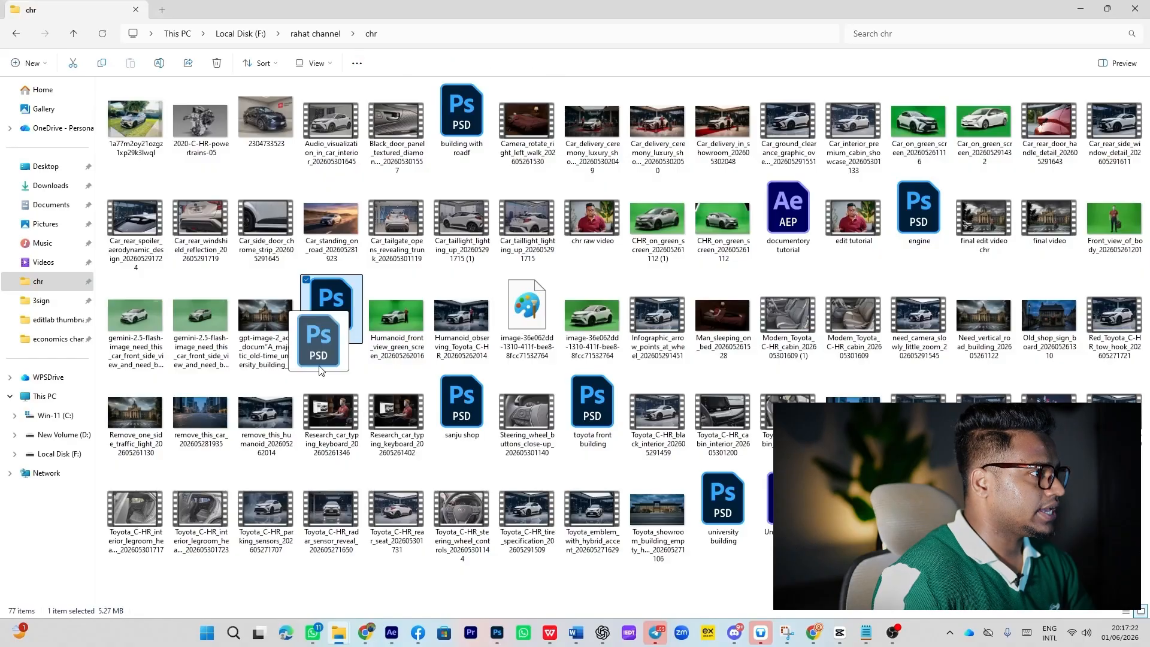
drag(392, 638, 149, 570)
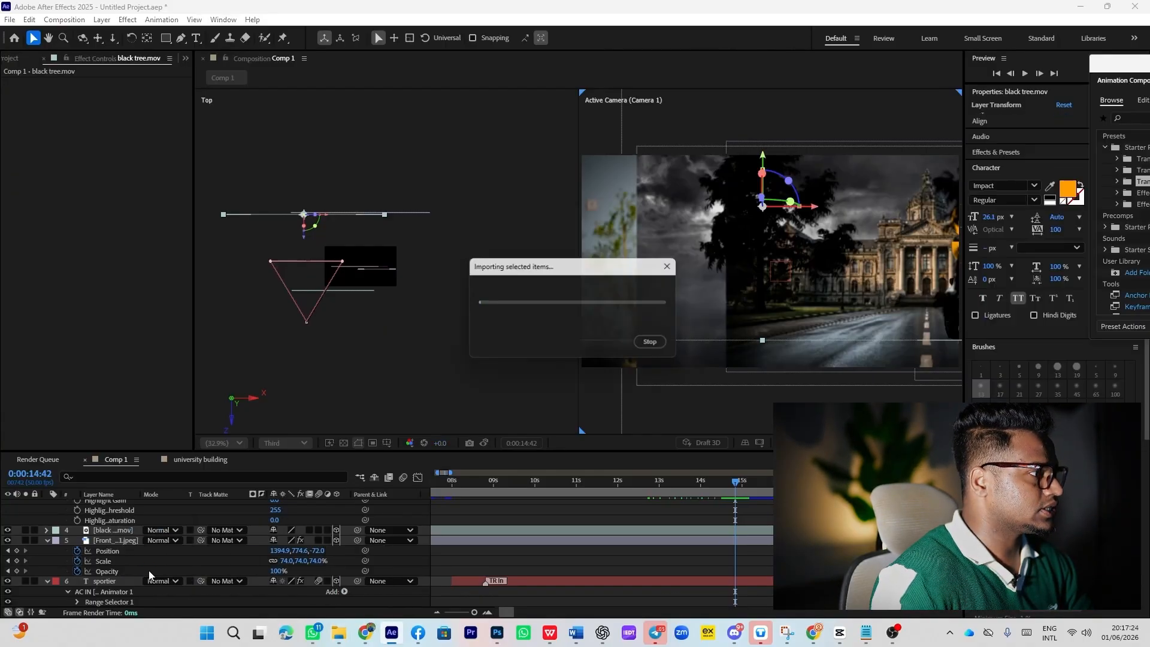
click(625, 392)
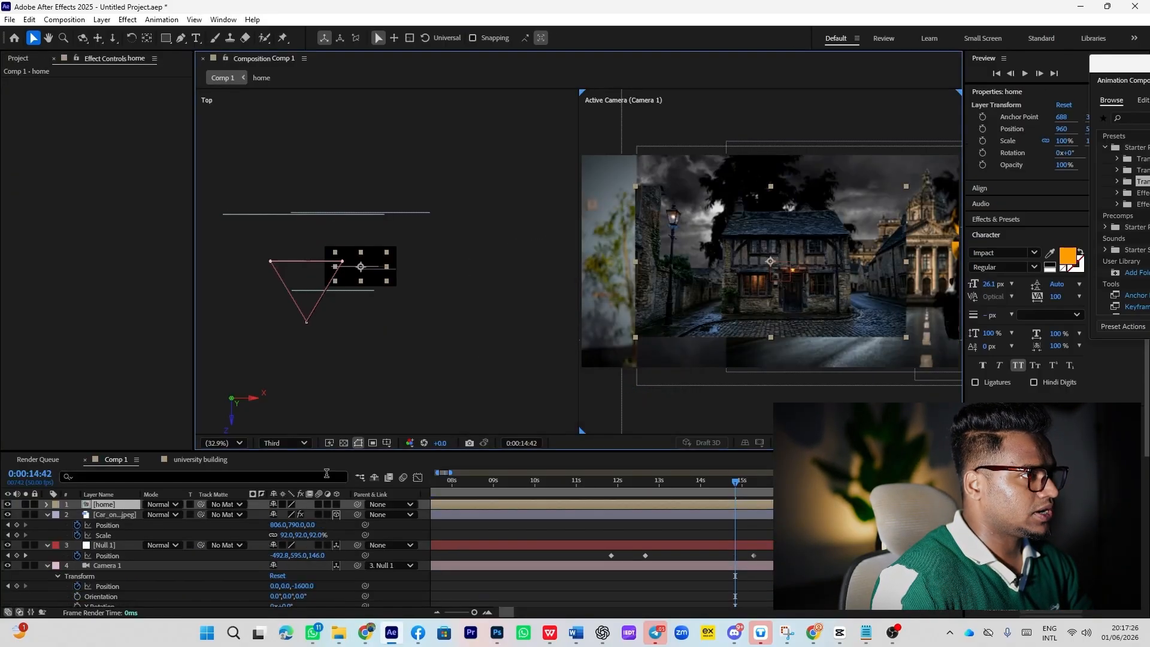
Step: Transfer Layer 2 out of the home composition into Comp 1 and delete the home layer
double_click(100, 508)
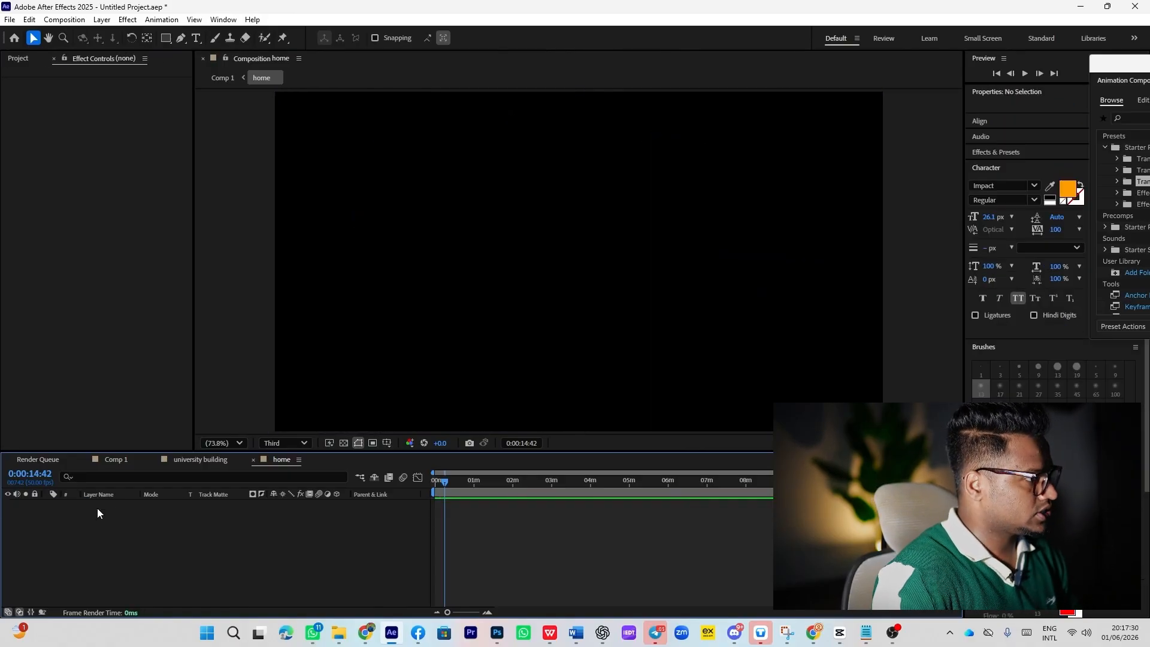
click(137, 460)
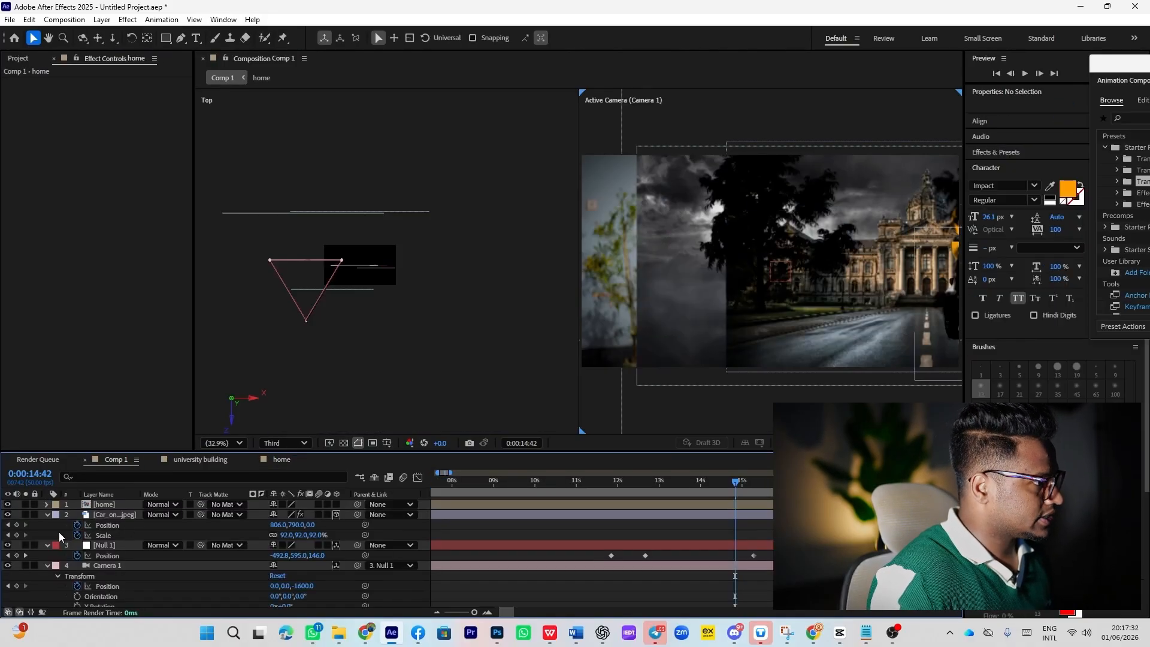
key(ctrl+v)
click(108, 515)
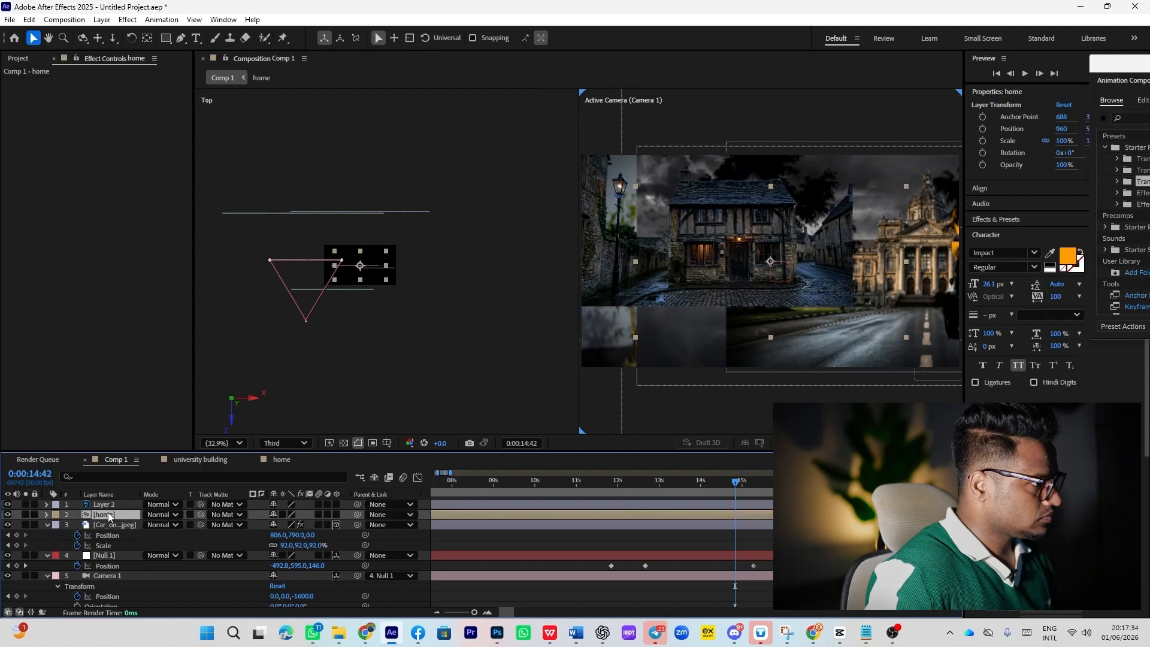
key(Delete)
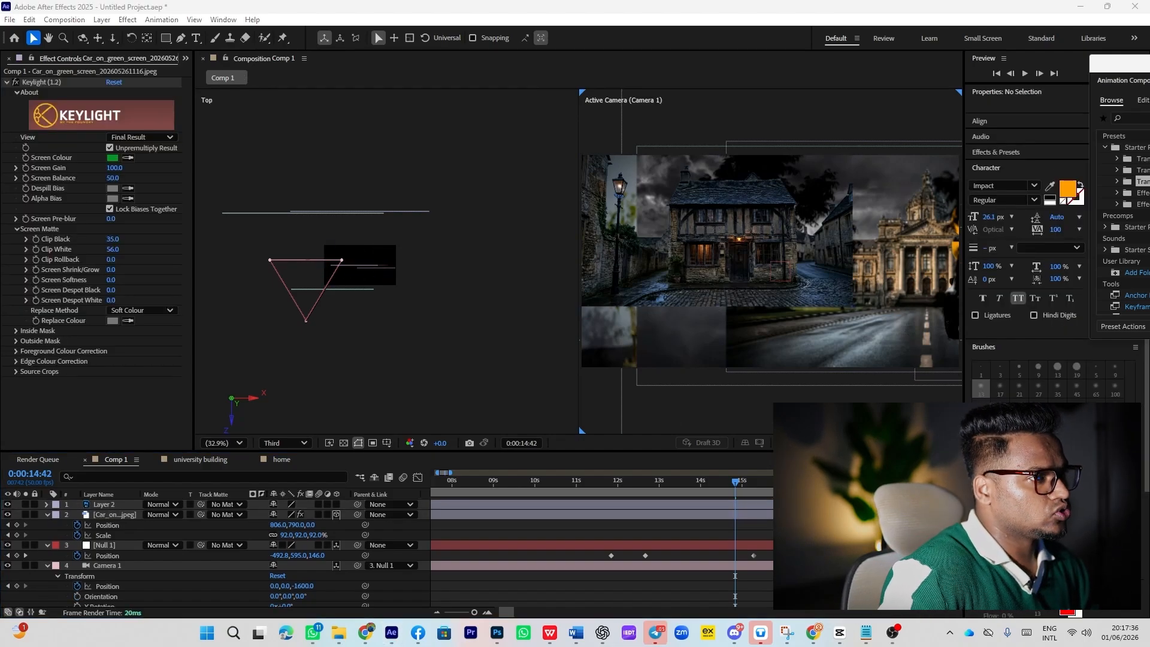
Step: Make Layer 2 a 3D layer and move it in front of the camera, to X position about -520.9
click(339, 504)
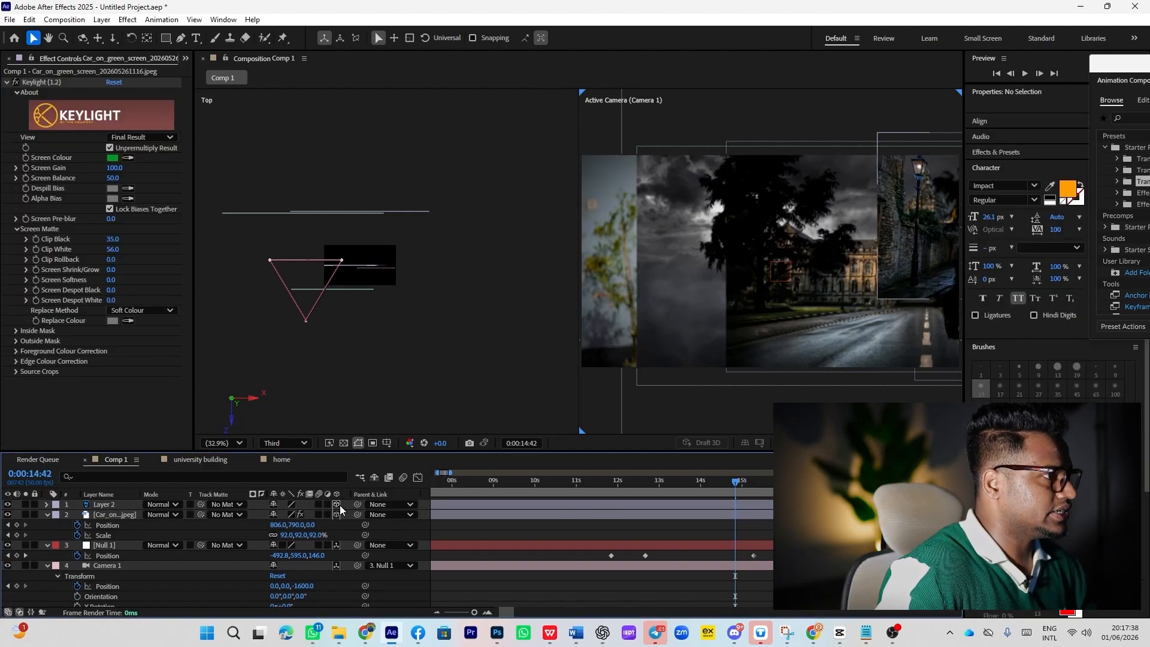
click(108, 505)
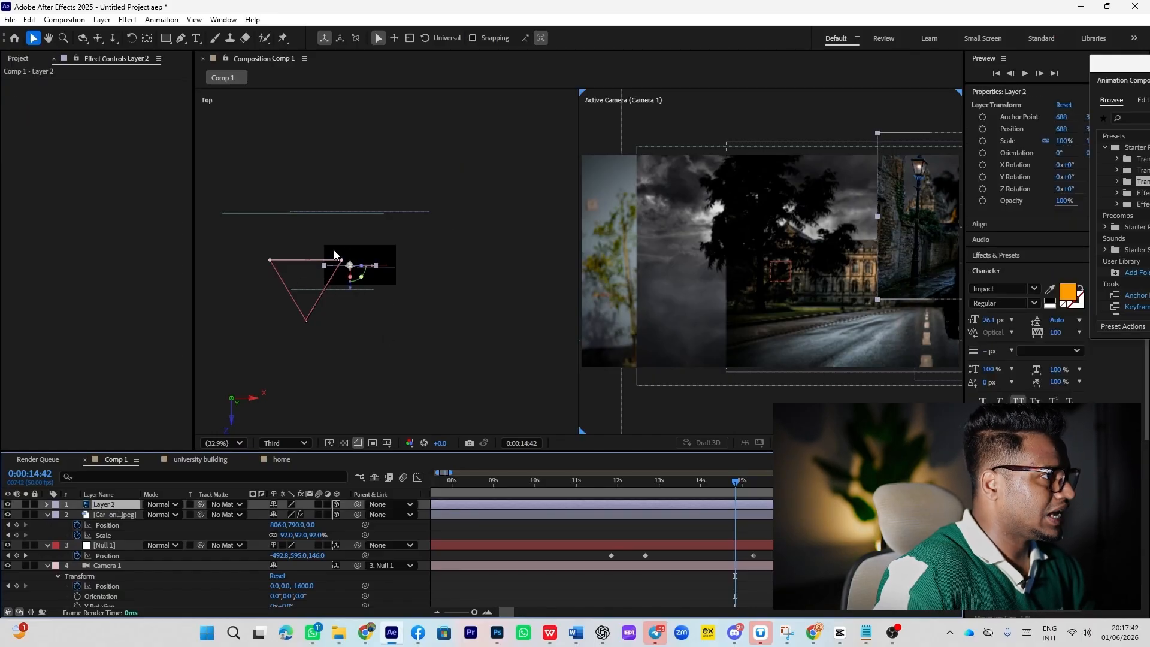
drag(376, 268, 331, 267)
drag(844, 271, 839, 319)
Step: Scale Layer 2 up to 133% and shift it to X position about -709, checking its framing up to 0:00:15:08
key(s)
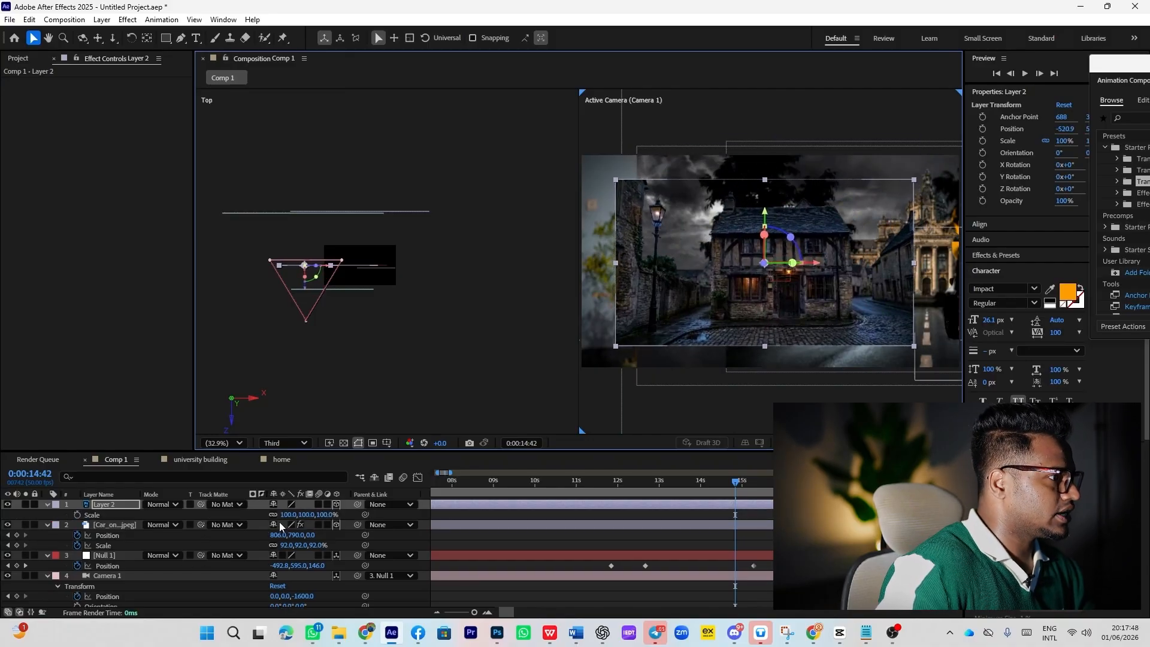
drag(288, 514, 306, 515)
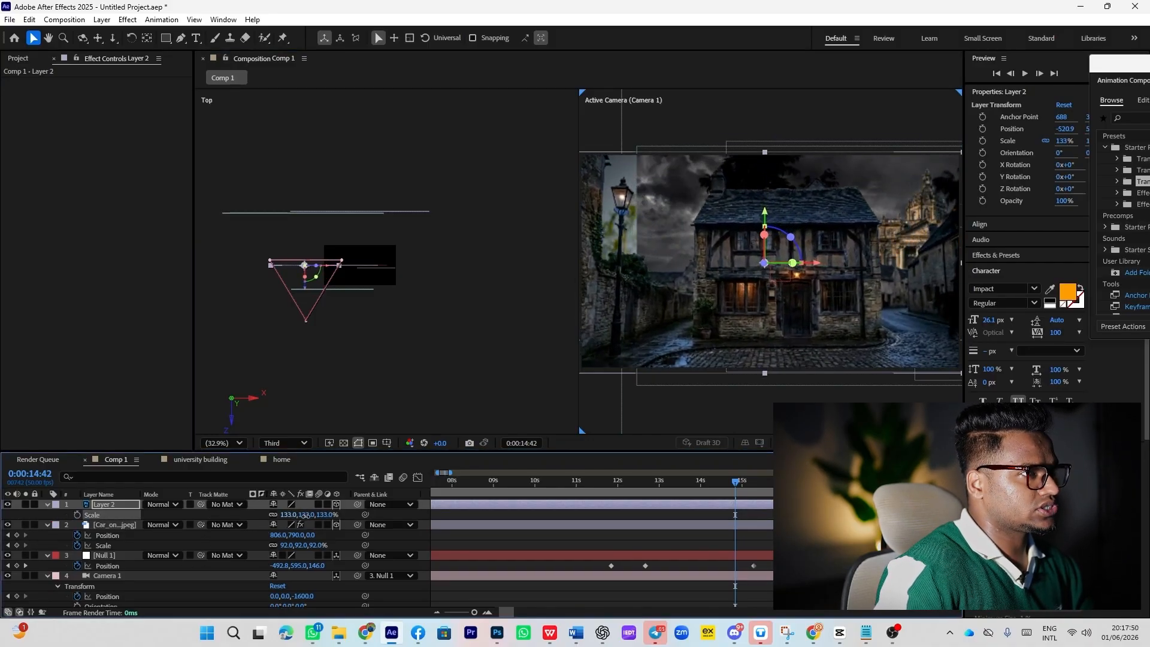
mouse_move(733, 489)
mouse_down()
mouse_move(624, 489)
mouse_move(720, 491)
mouse_up()
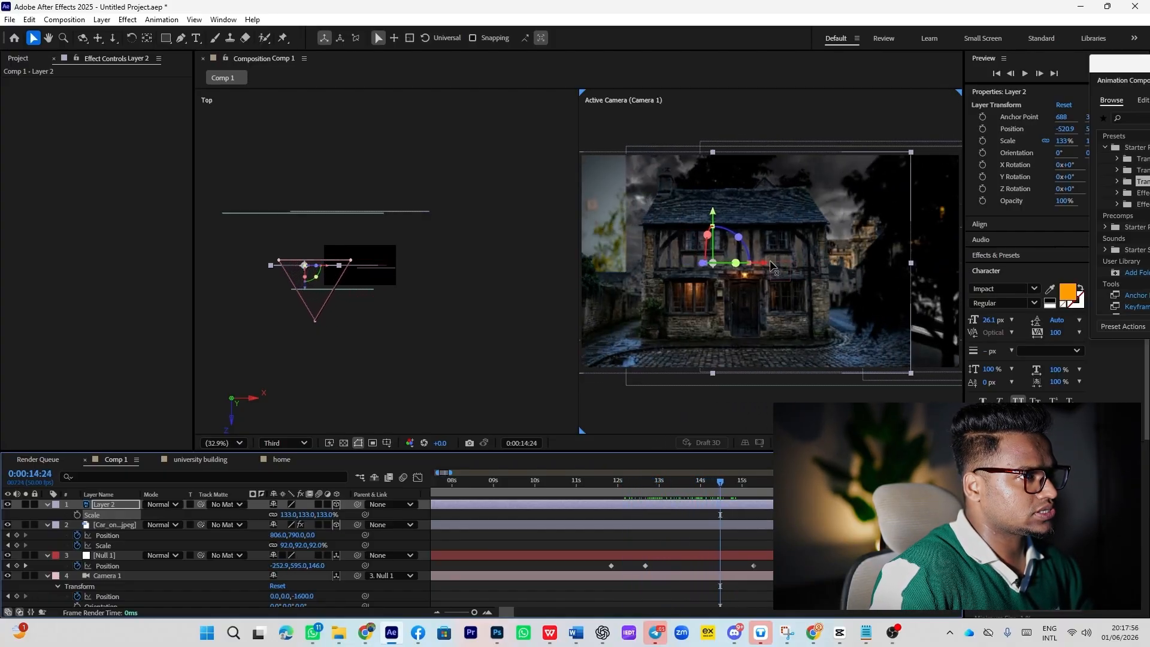
drag(771, 264, 724, 265)
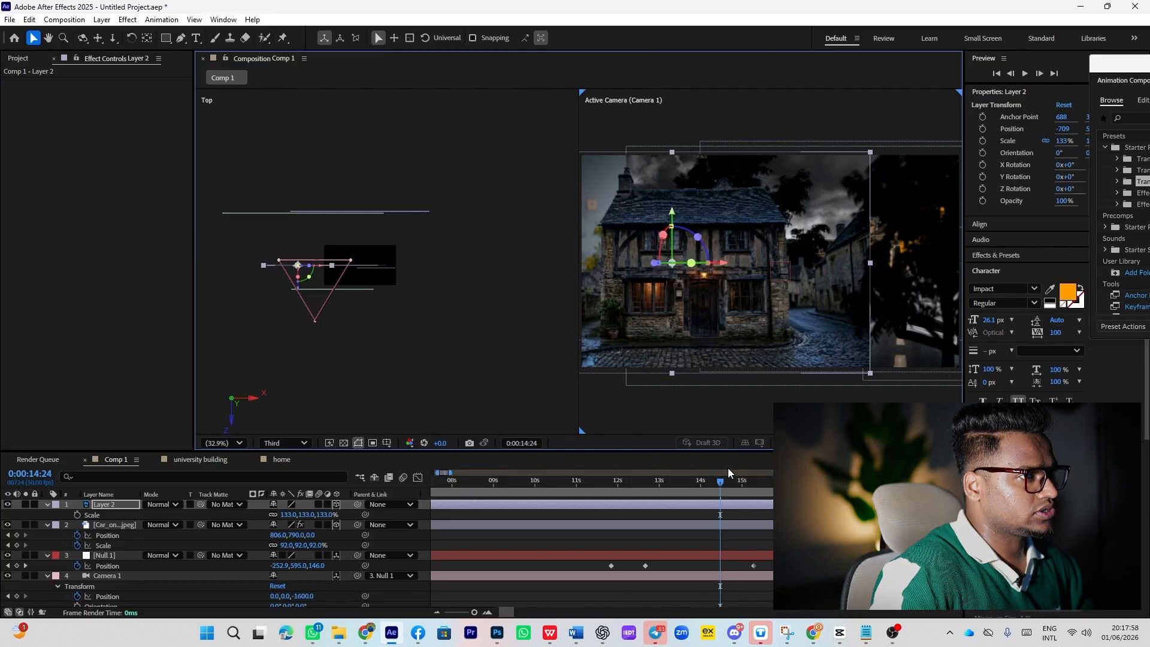
drag(717, 485, 749, 490)
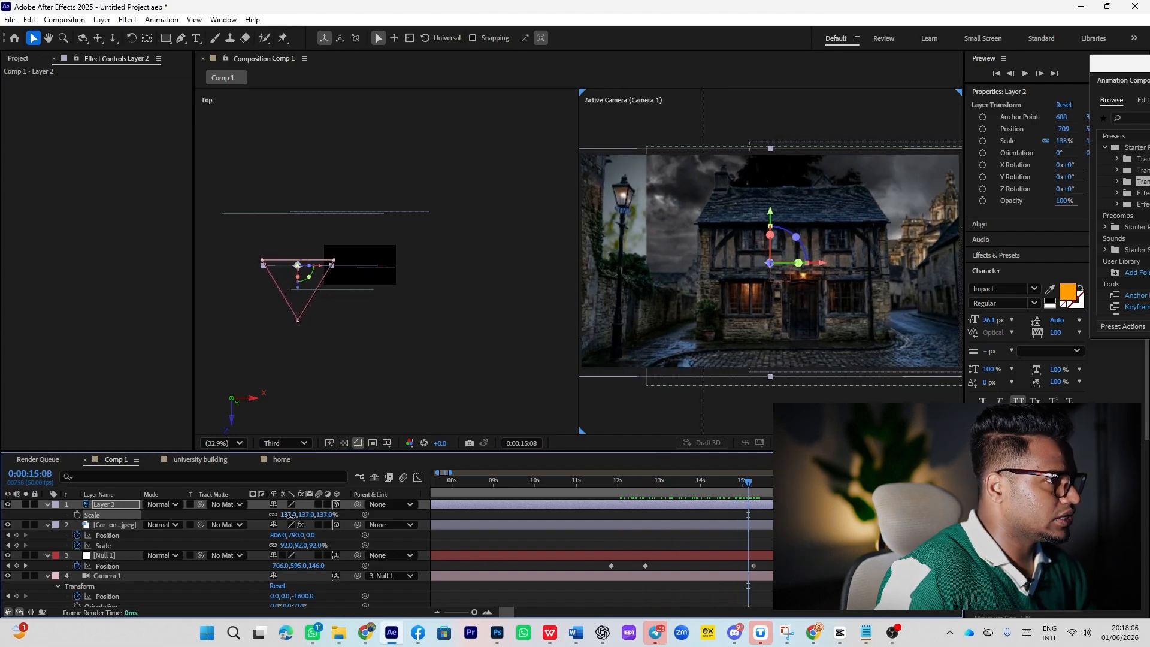
Step: Scale Layer 2 to 140%, enlarge the camera view to a single view and preview the camera move to the house
drag(755, 505, 769, 492)
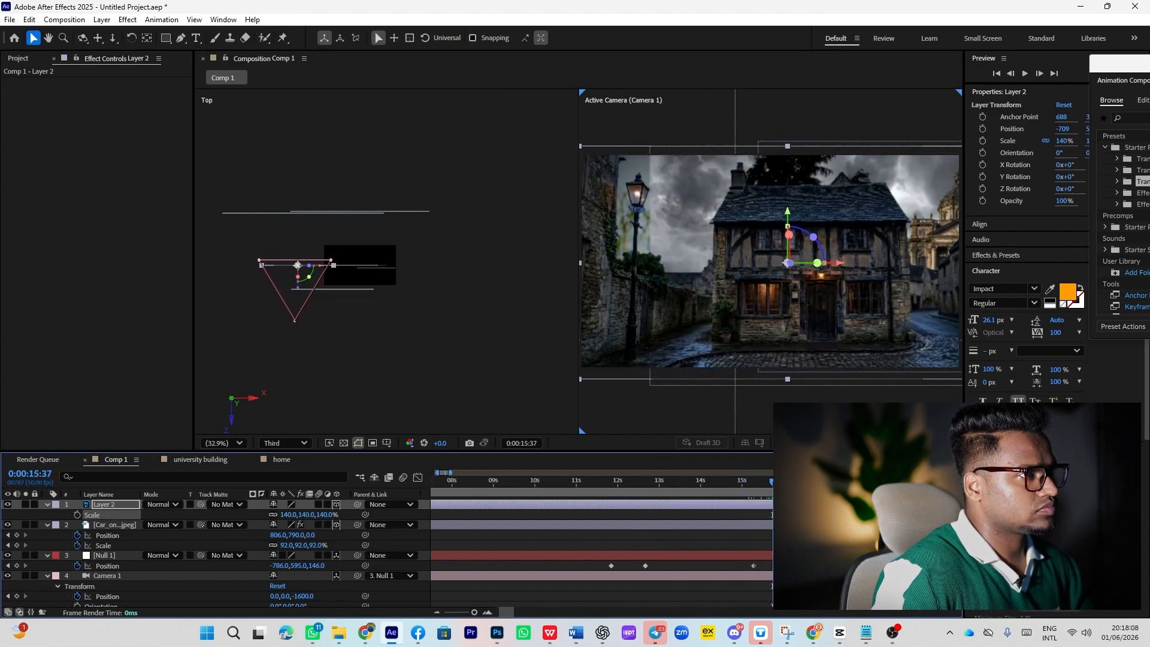
click(927, 457)
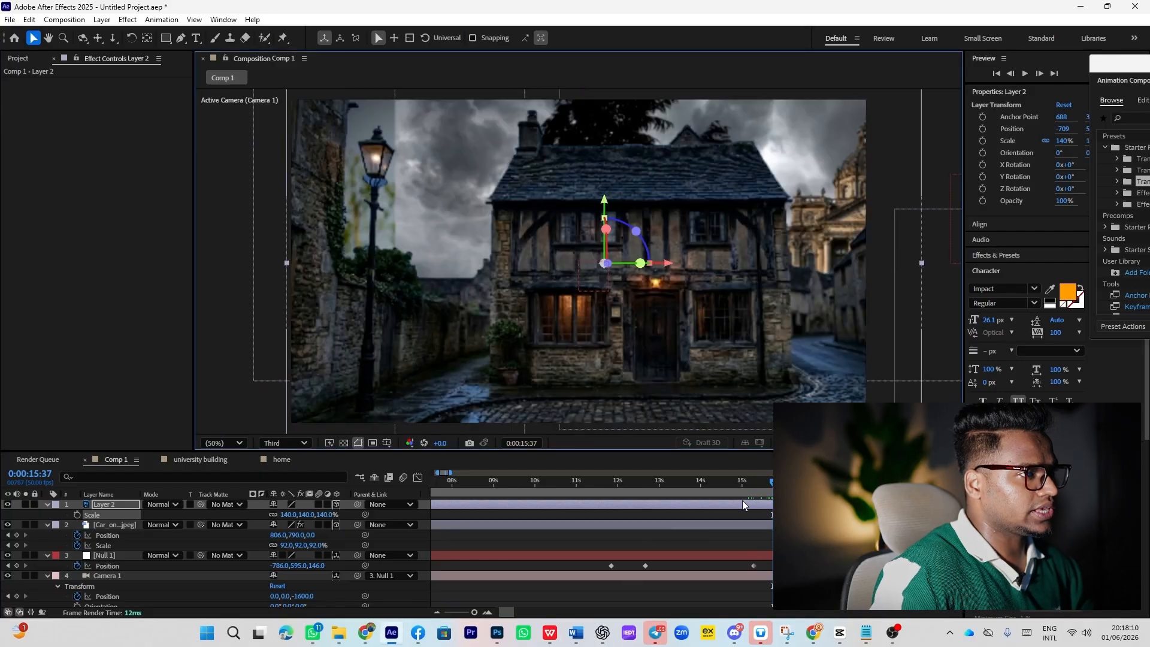
drag(755, 493, 622, 493)
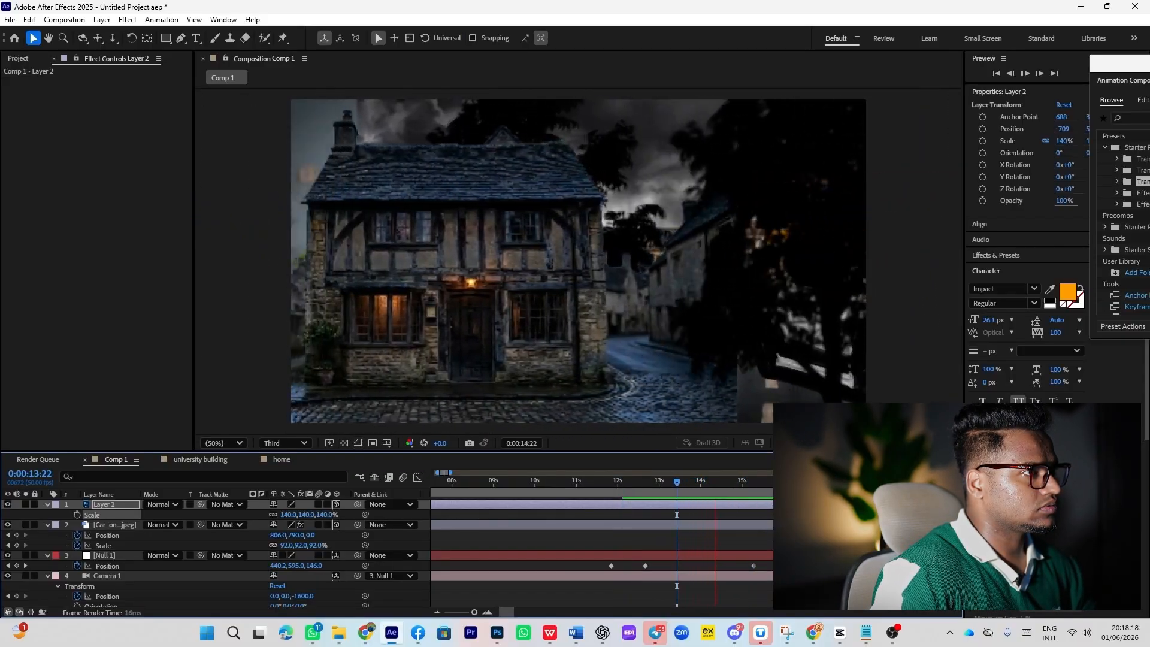
drag(767, 486, 729, 520)
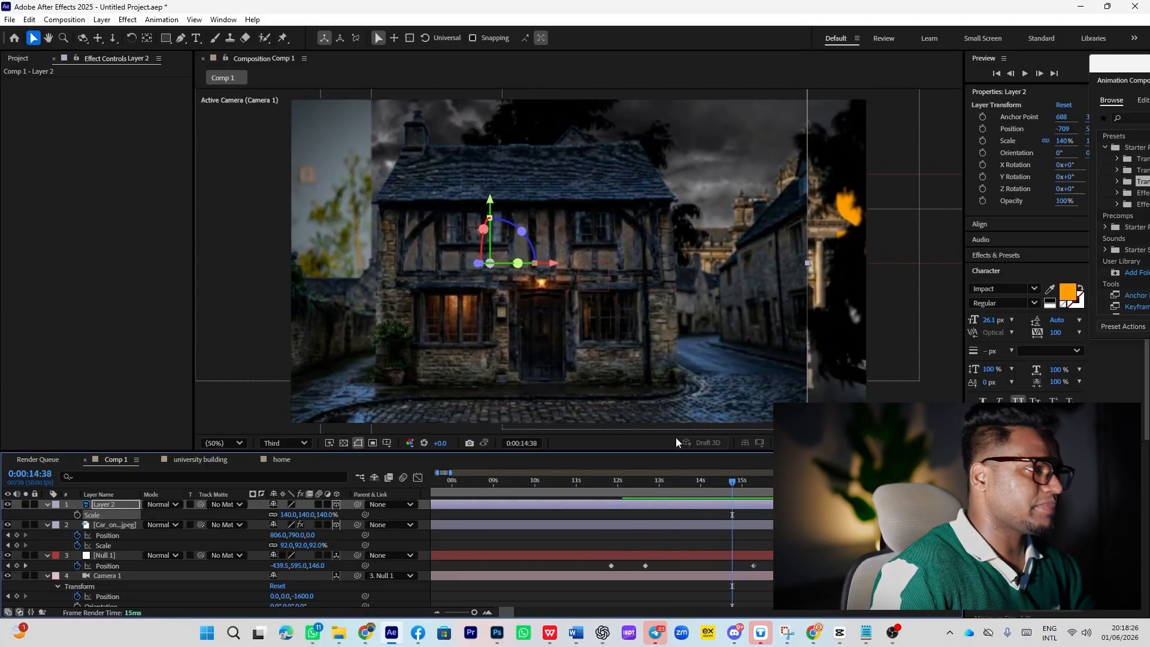
Step: Draw a closed Pen tool mask on Layer 2 along the house scene's top and right edges, looping well outside the frame on the left
click(180, 37)
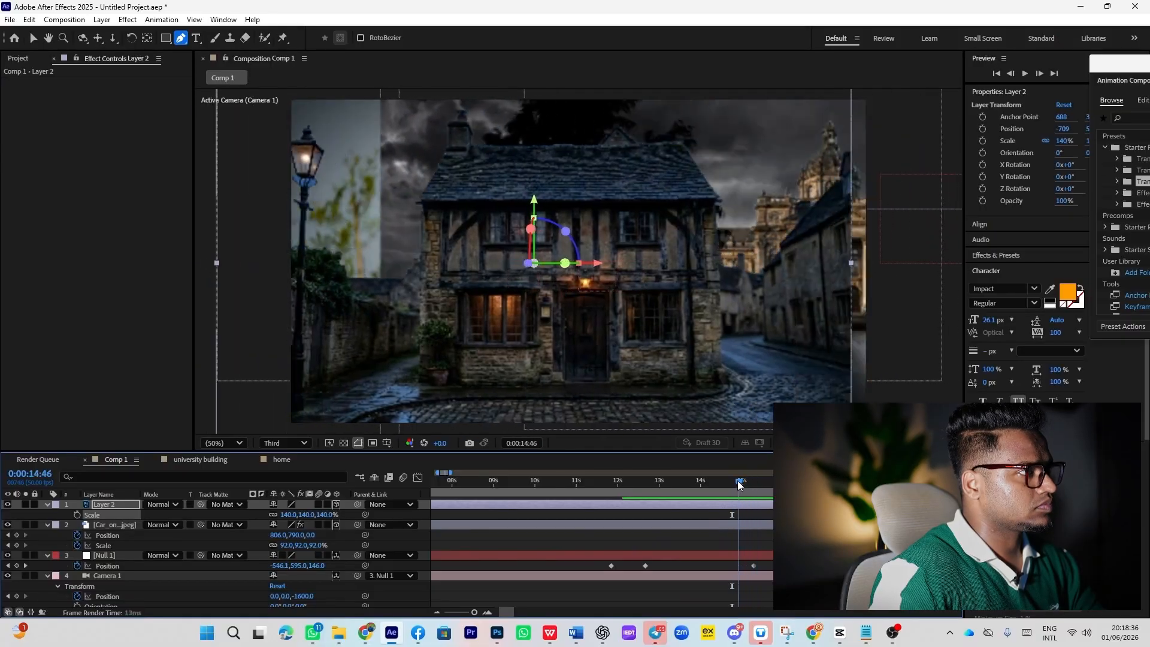
click(700, 119)
click(733, 251)
click(742, 339)
scroll(739, 410, down, 3)
click(599, 342)
click(398, 301)
click(470, 192)
scroll(517, 215, up, 3)
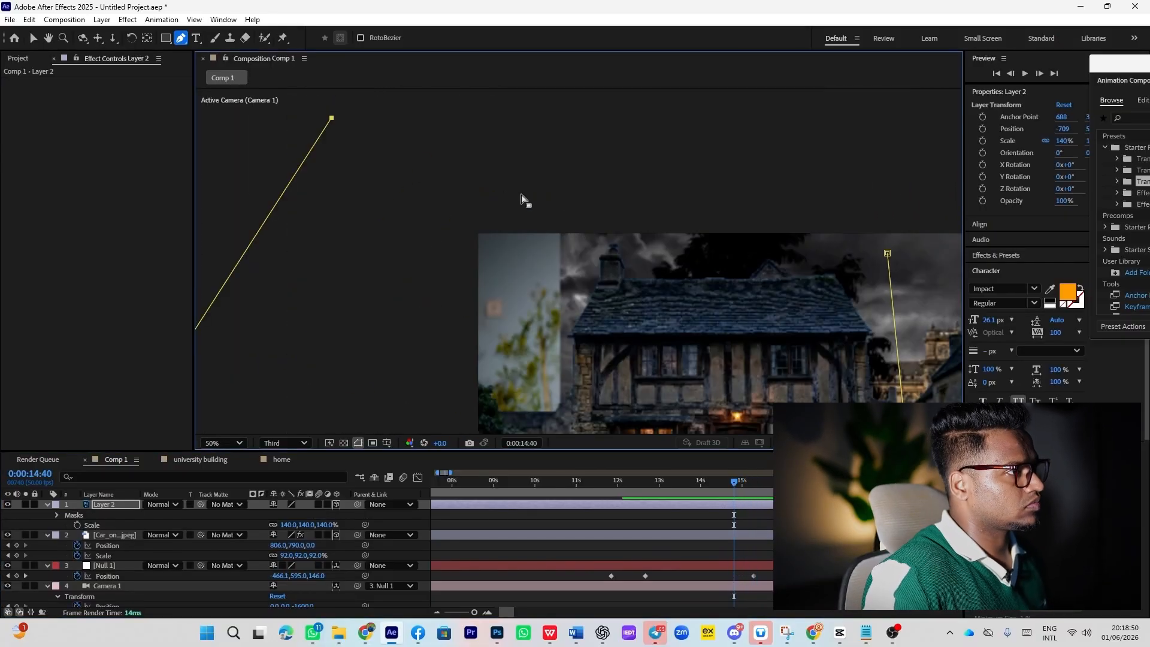
click(699, 241)
click(738, 241)
click(797, 237)
click(846, 239)
click(886, 253)
scroll(874, 279, down, 1)
Step: Set Mask 1's feather on Layer 2 to 85 pixels and return to the two-view layout with Top and Active Camera
click(57, 515)
click(67, 525)
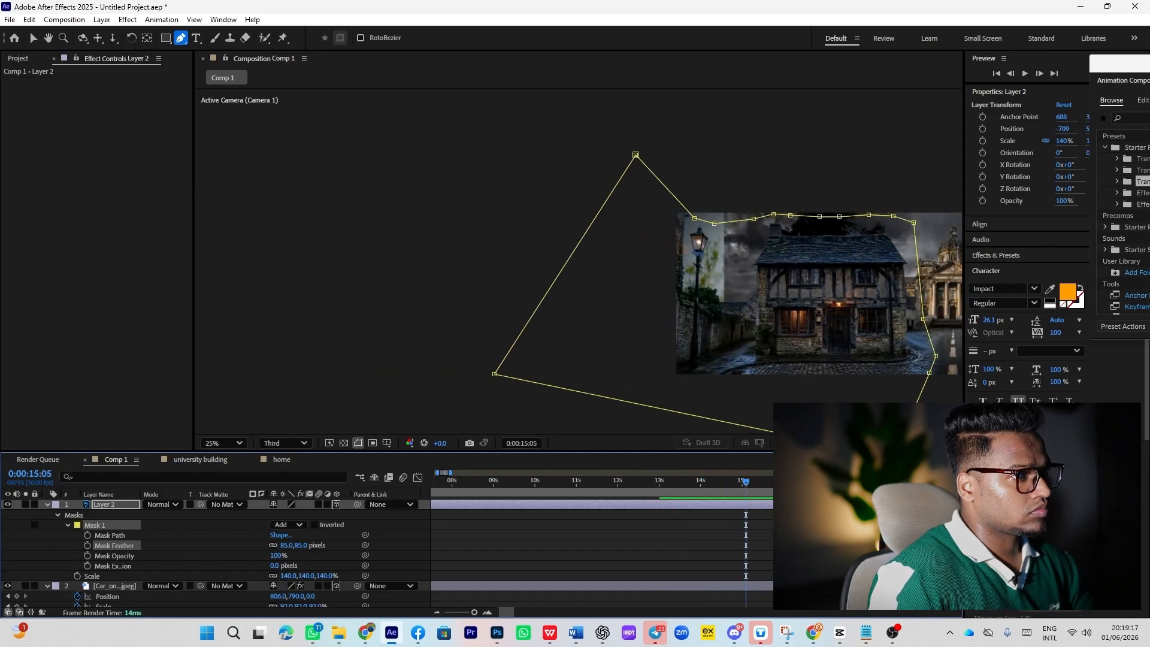
click(931, 443)
click(932, 470)
scroll(386, 261, down, 1)
Step: Move Layer 2 to X position -509 and bring it slightly closer to the camera, to about Z -80, checking the transition
click(33, 38)
scroll(386, 261, up, 1)
click(115, 504)
drag(355, 284, 371, 284)
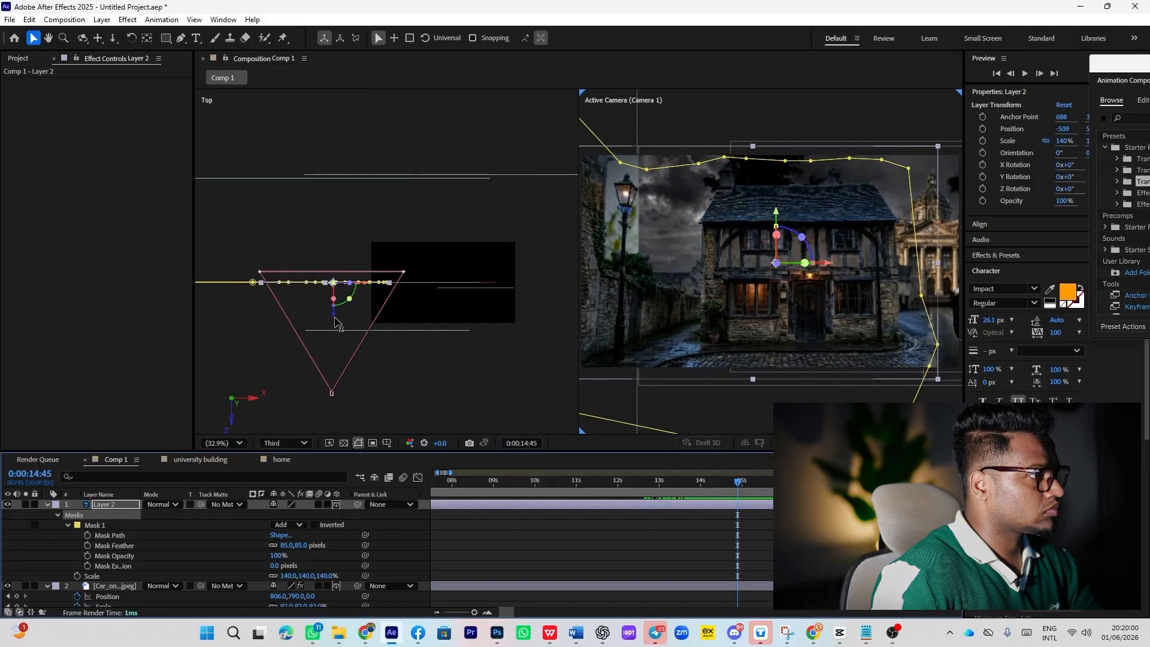
drag(335, 317, 335, 312)
drag(738, 482, 699, 485)
drag(335, 310, 335, 321)
drag(700, 483, 730, 485)
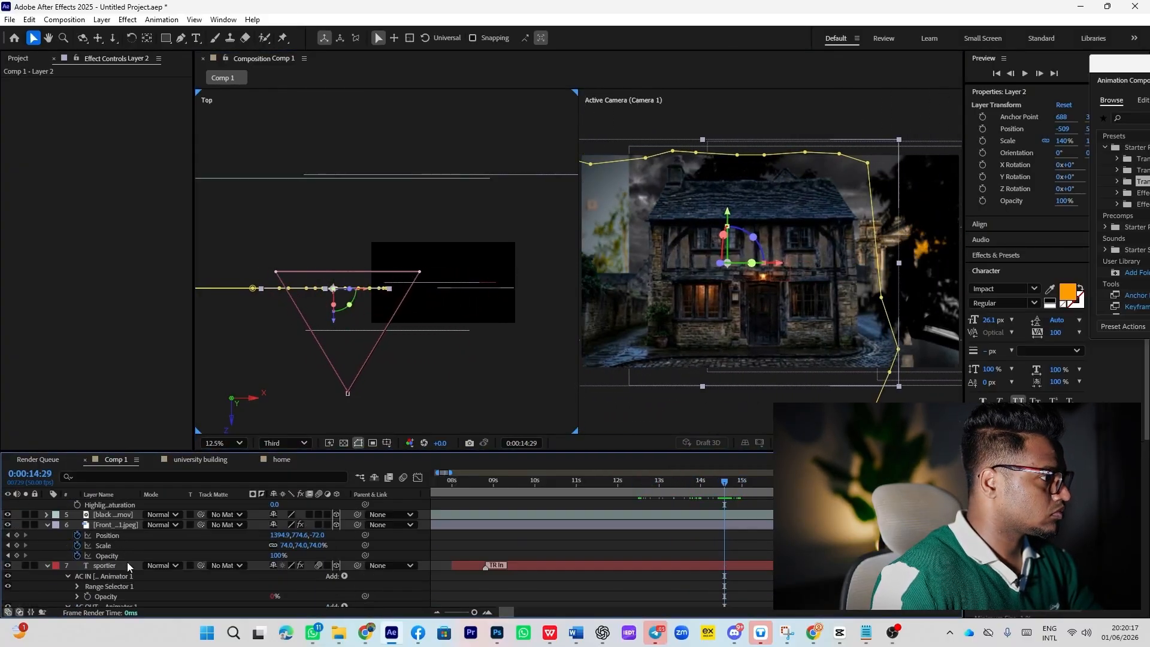
Step: Move the foreground black tree layer back, away from the camera, and check the frame around 0:00:13:14
drag(387, 349, 386, 358)
drag(688, 485, 671, 485)
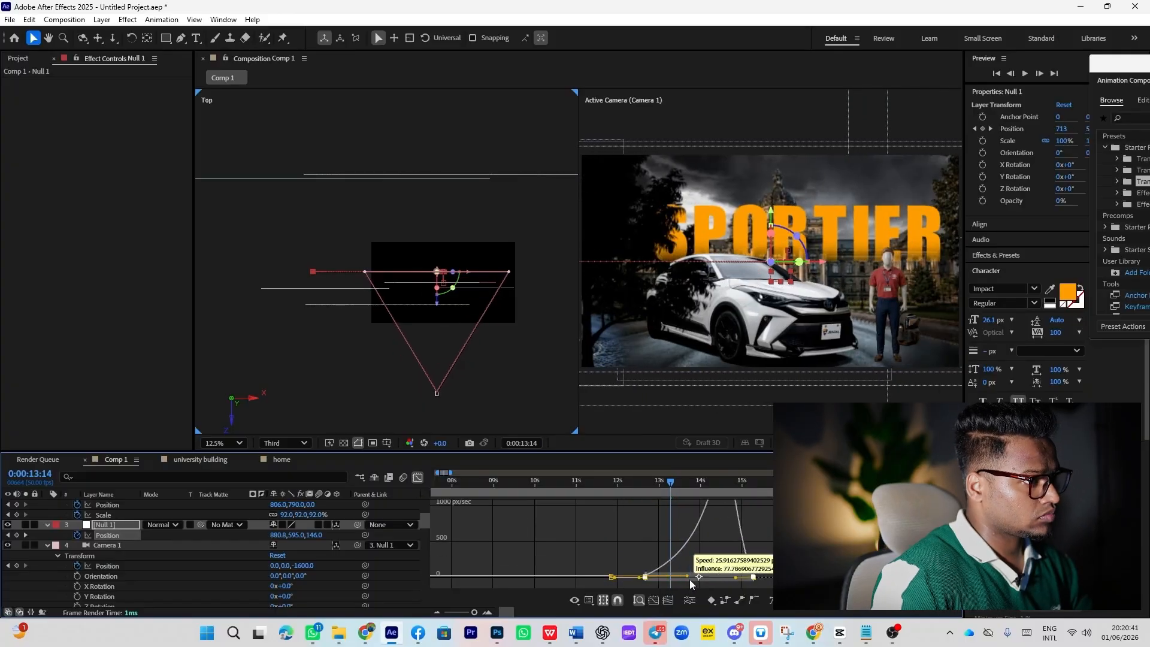
Step: Reshape the easing between Null 1's last two position keyframes in the speed graph and preview the camera move from about 0:00:12:29
drag(734, 579, 713, 580)
click(418, 478)
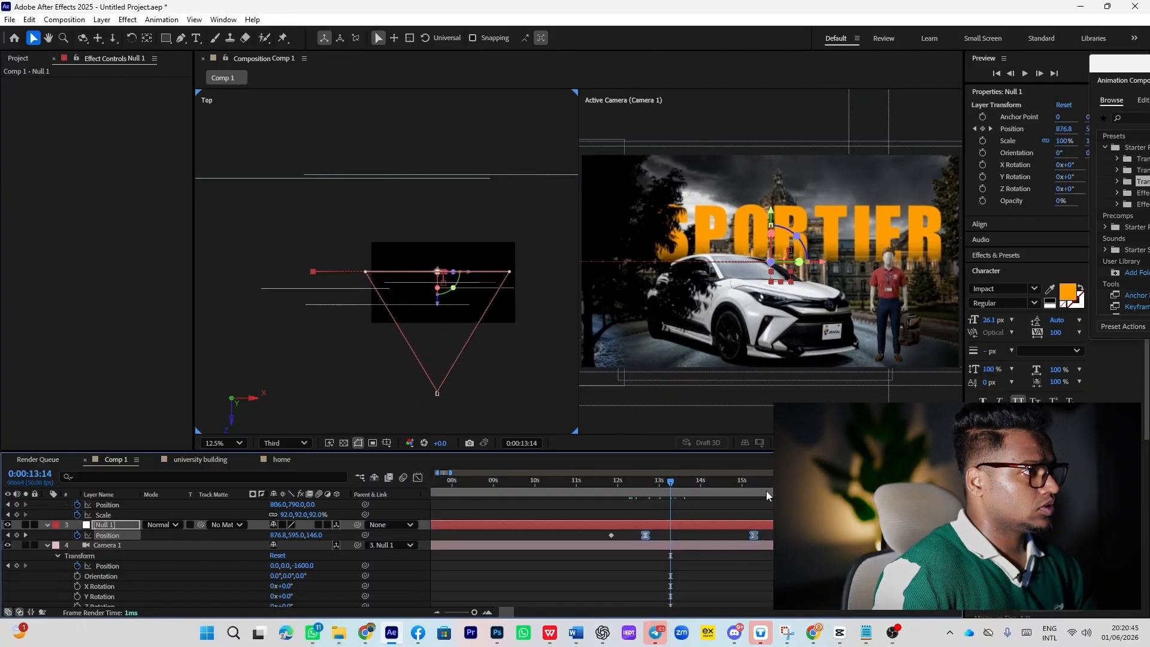
drag(665, 483, 641, 499)
key(space)
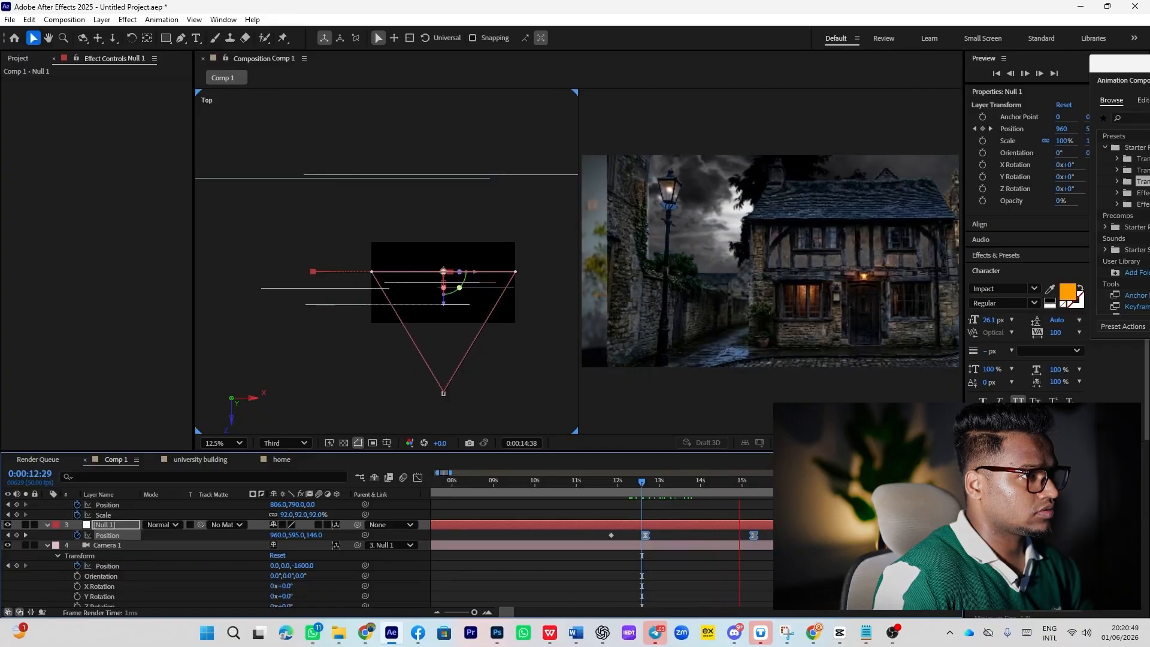
key(space)
click(655, 483)
key(space)
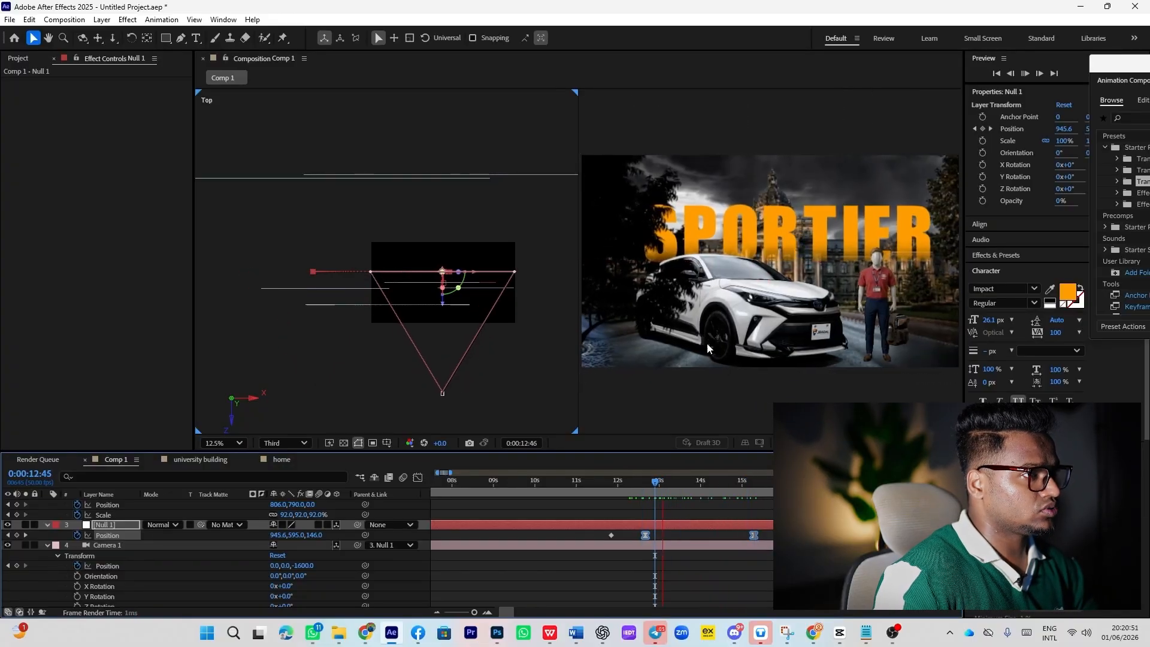
key(space)
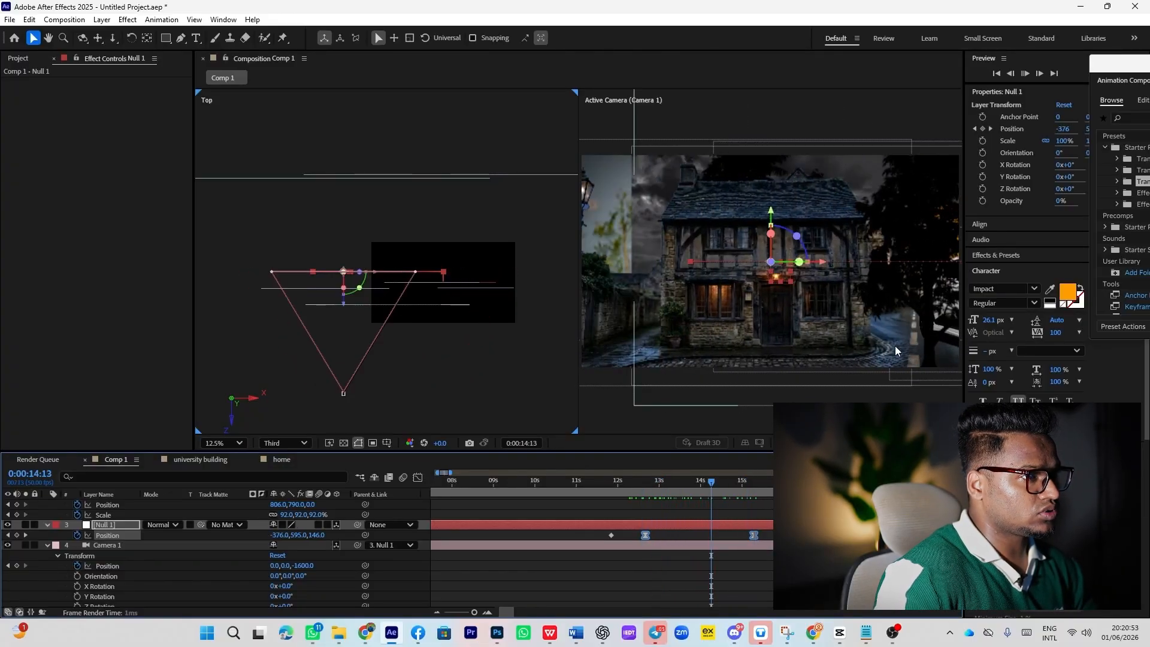
key(space)
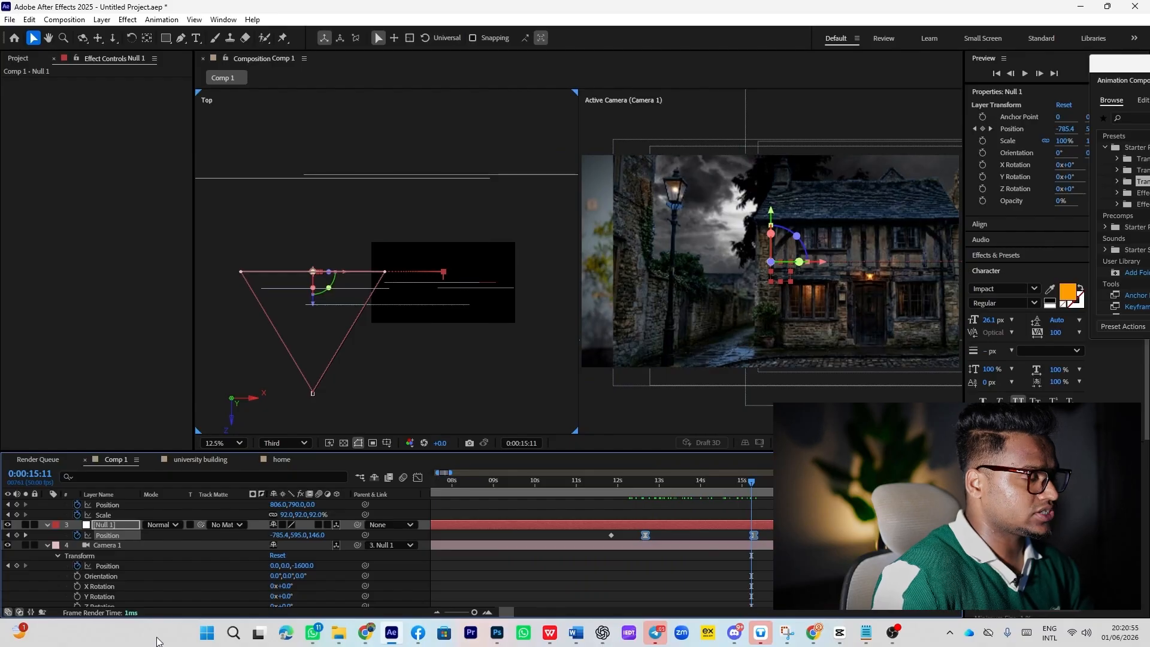
Step: Move the masked house layer to X position -709 and preview the camera arriving at the house several times
scroll(135, 536, up, 5)
click(117, 504)
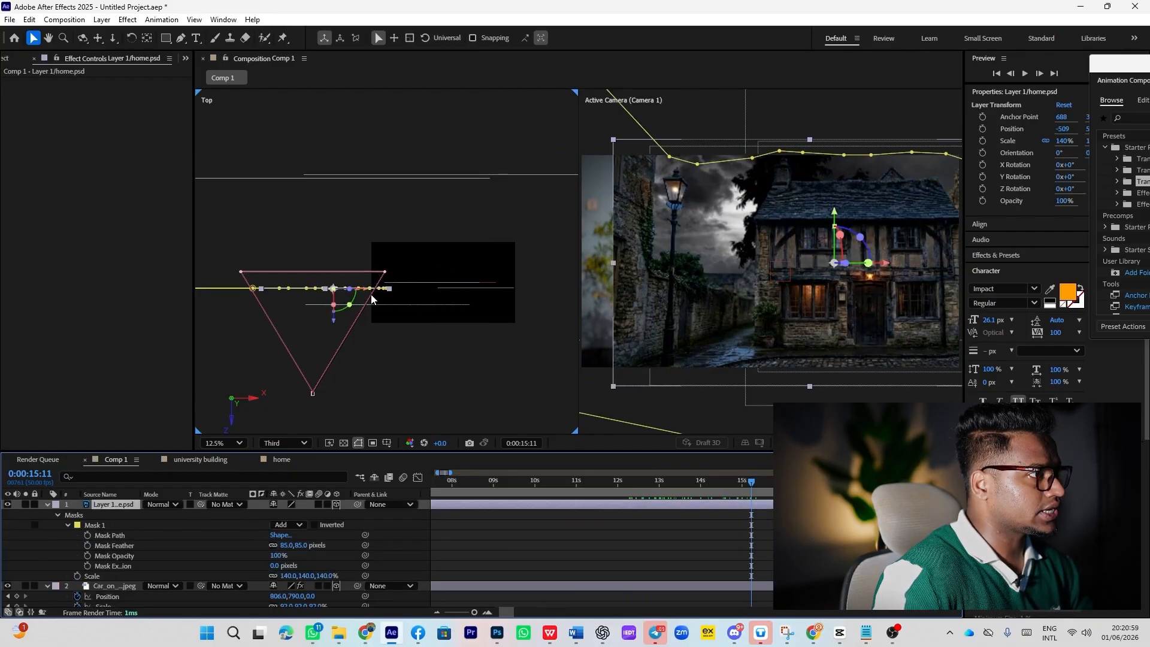
drag(369, 293, 351, 294)
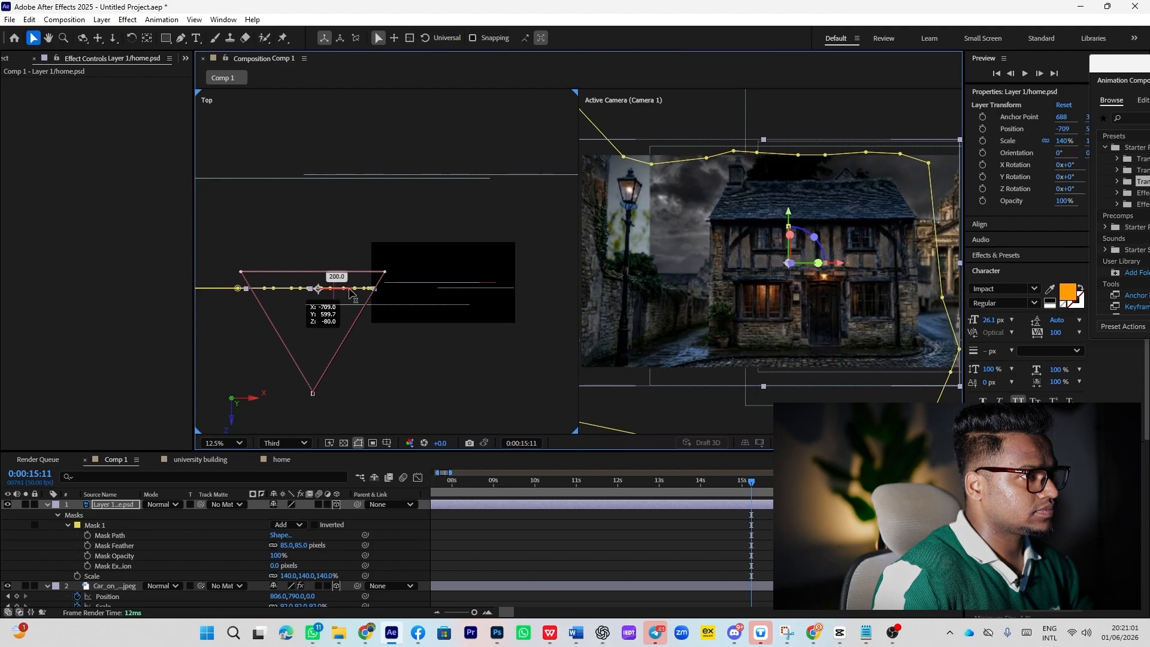
mouse_move(700, 486)
mouse_down()
mouse_move(677, 487)
mouse_move(709, 487)
mouse_up()
key(space)
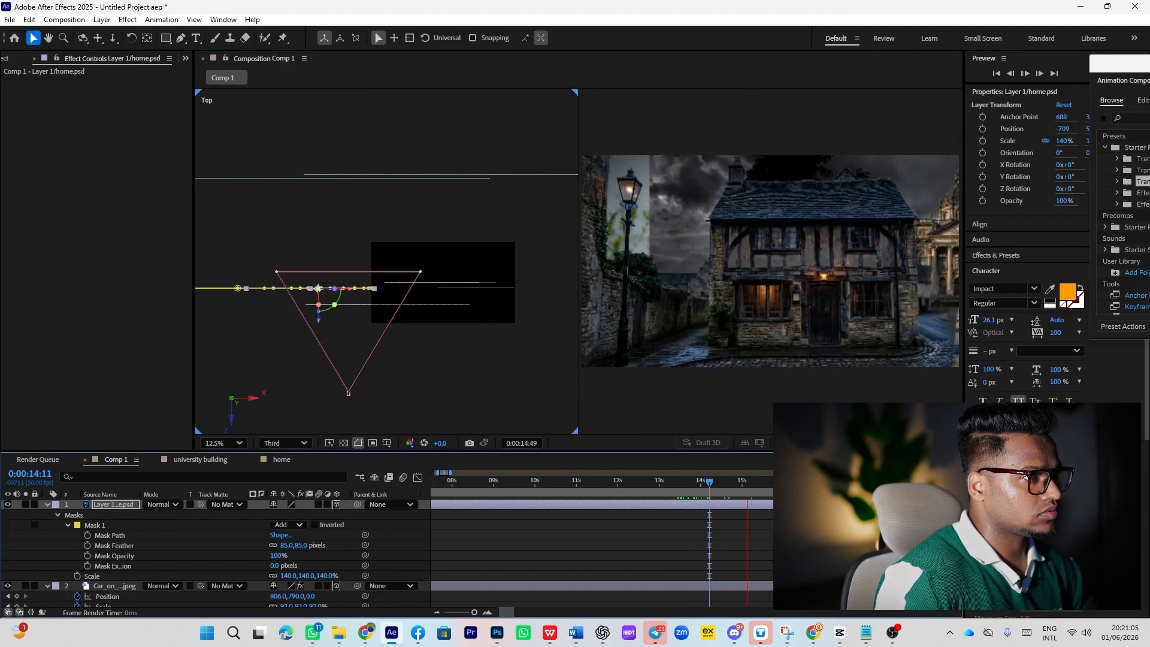
drag(770, 488, 702, 501)
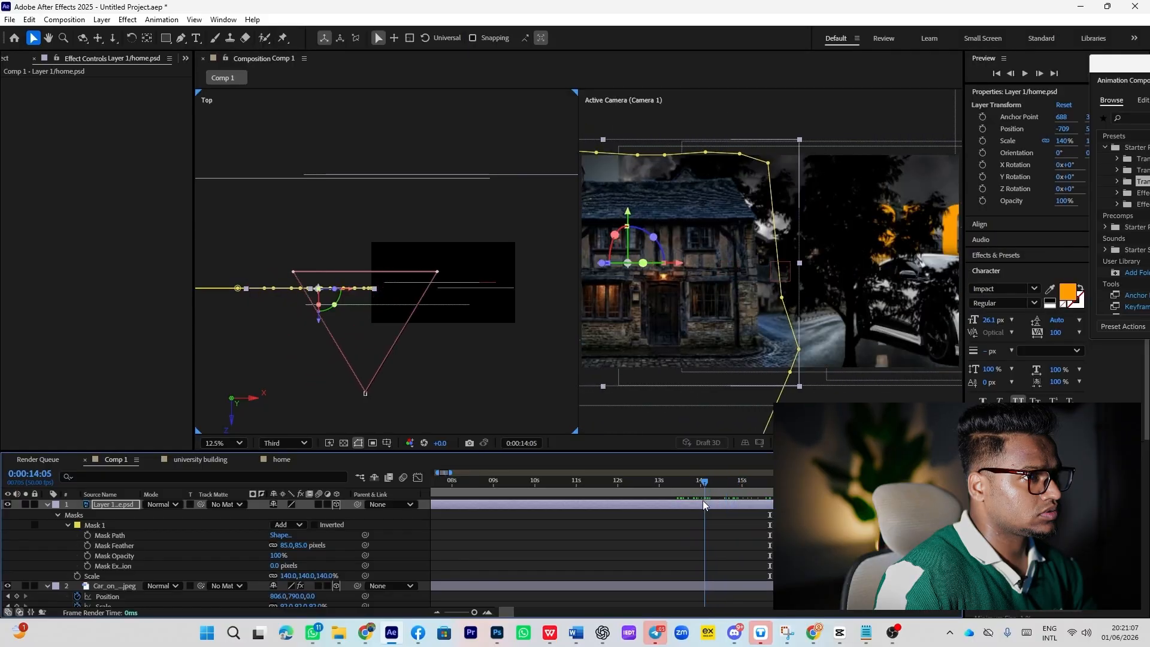
key(space)
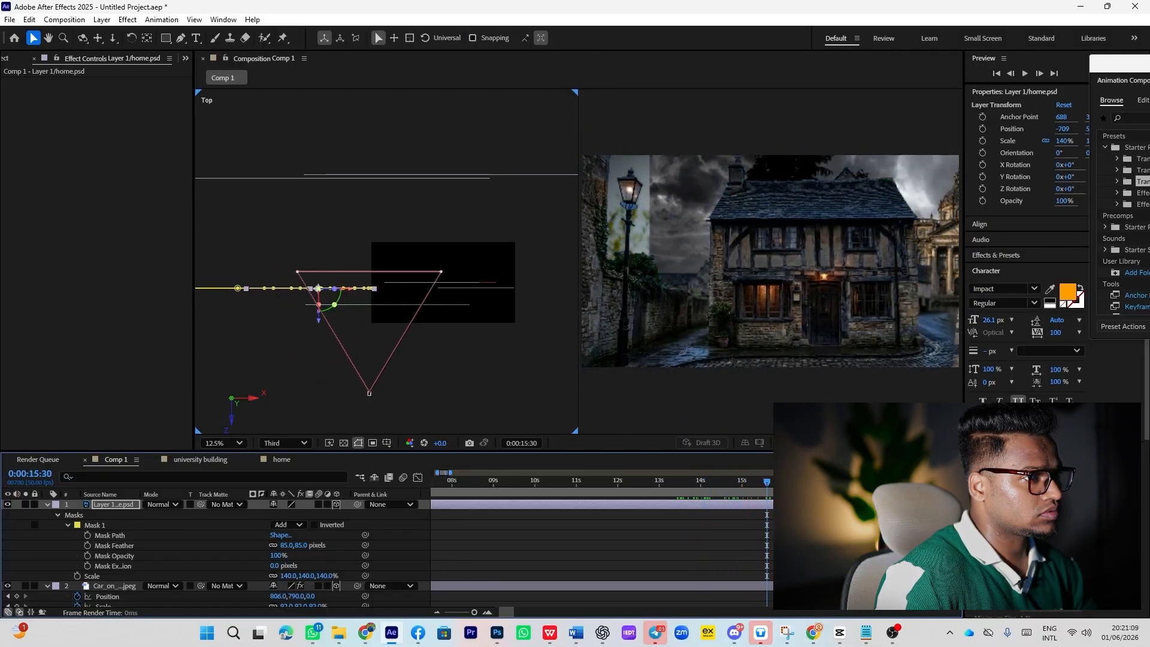
drag(750, 486, 691, 503)
key(space)
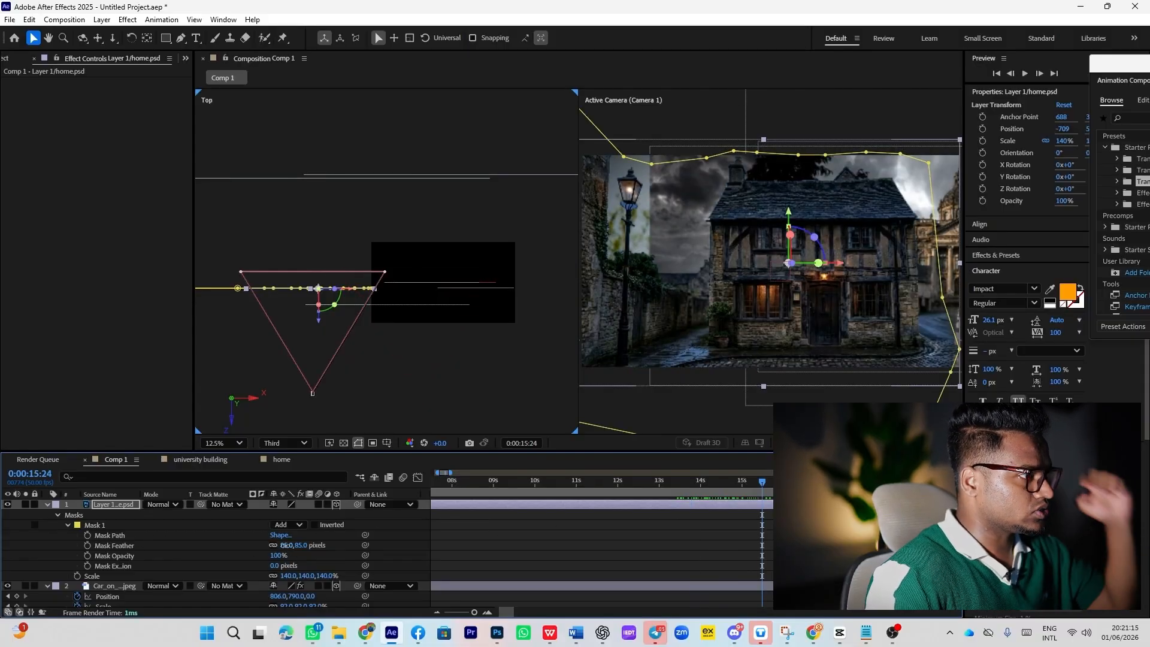
Step: Try Mask 1 feather values of 55, 123 and 79 pixels on the house layer
drag(286, 545, 236, 555)
key(space)
key(space)
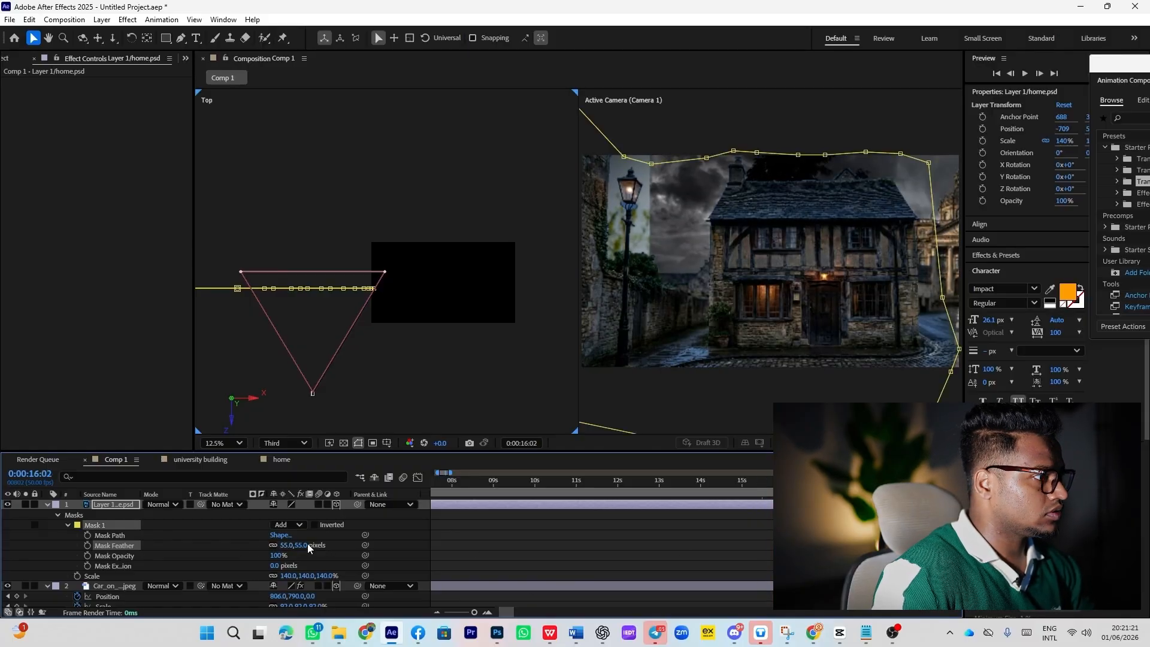
drag(265, 547, 297, 562)
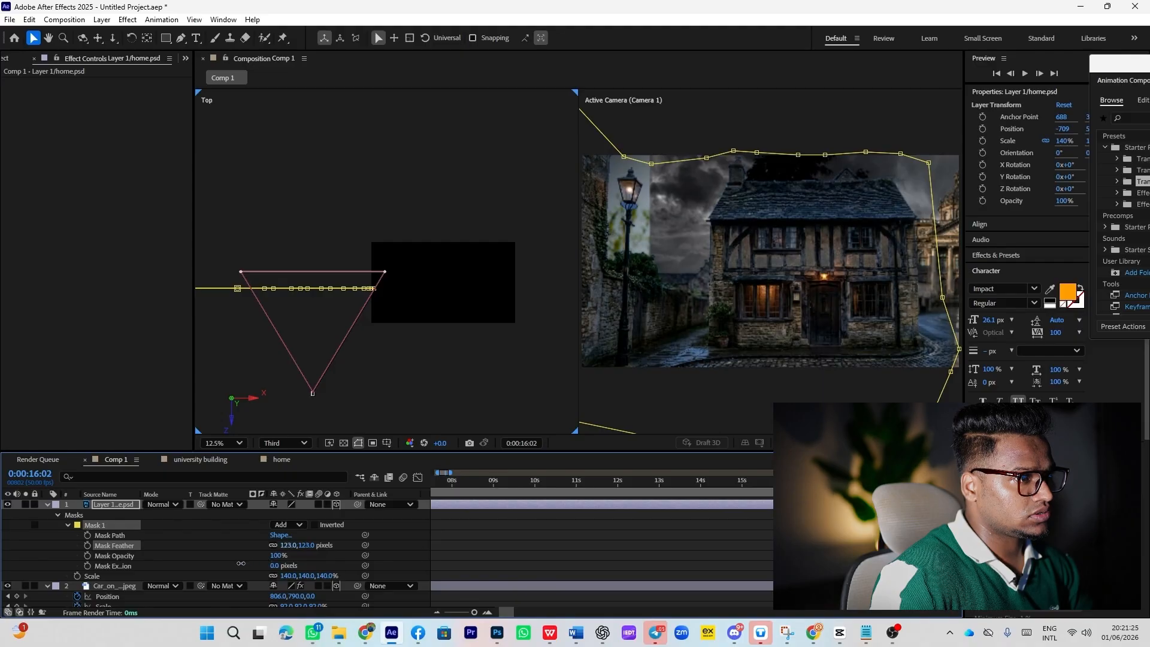
Step: Extend the upper two points on Mask 1's right side outward to the frame's edge and deselect the layer
drag(944, 299, 962, 299)
drag(931, 166, 962, 163)
click(790, 542)
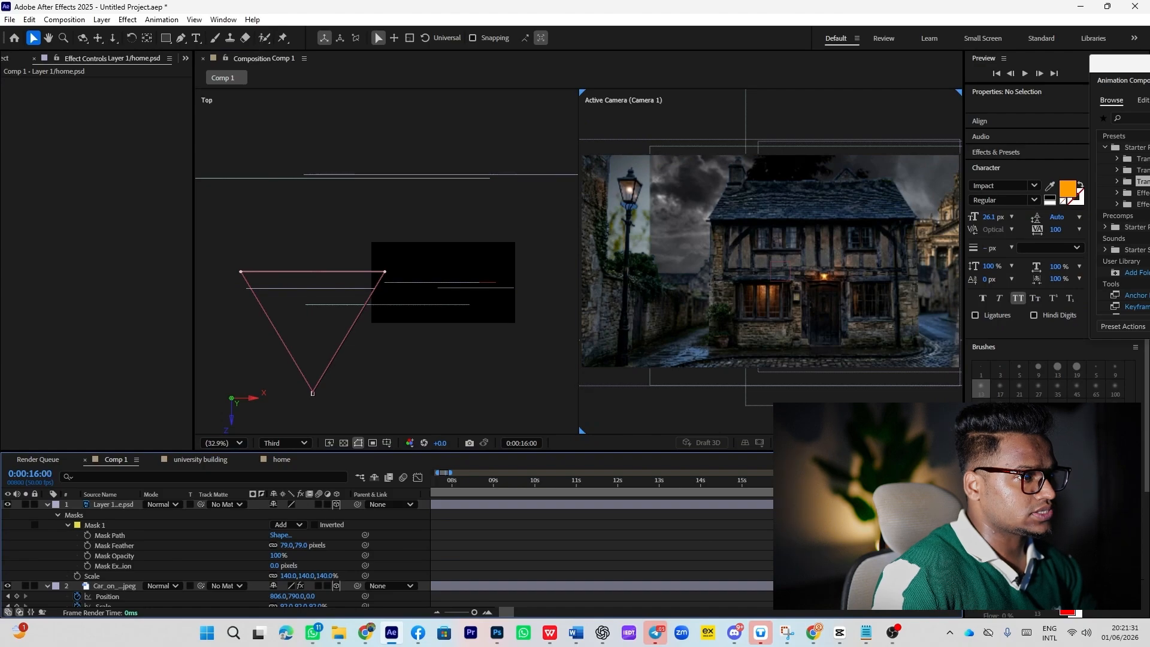
Step: Set Mask 1's feather to 38 pixels on the house layer and preview the transition from the car scene
drag(784, 481, 705, 482)
key(space)
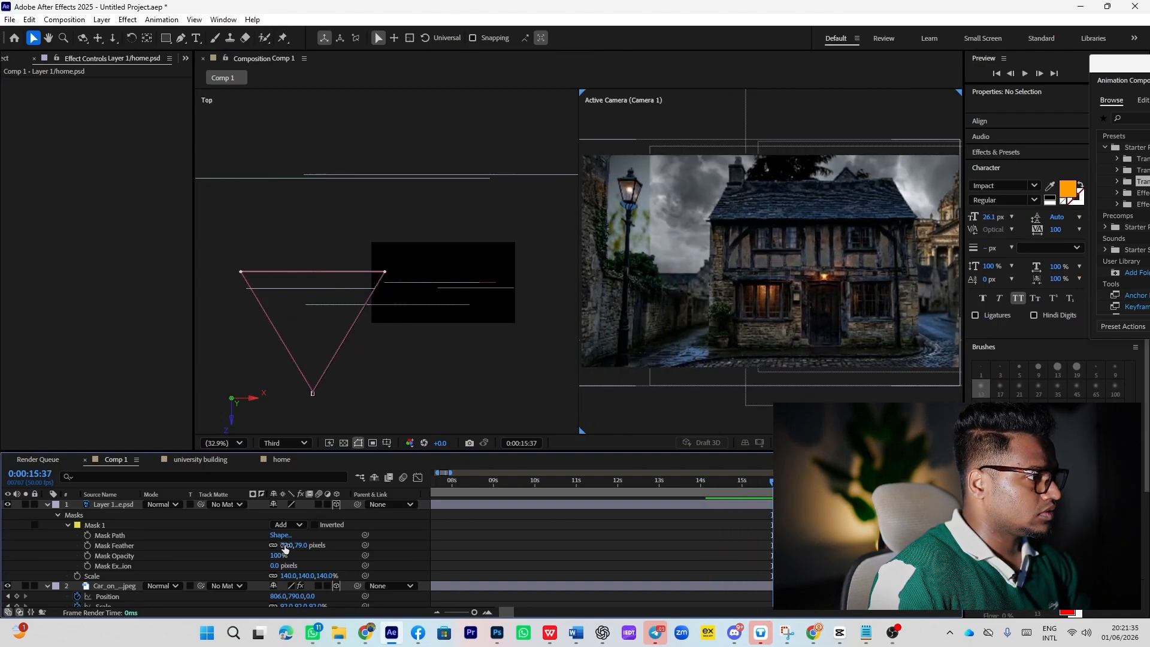
drag(285, 545, 260, 545)
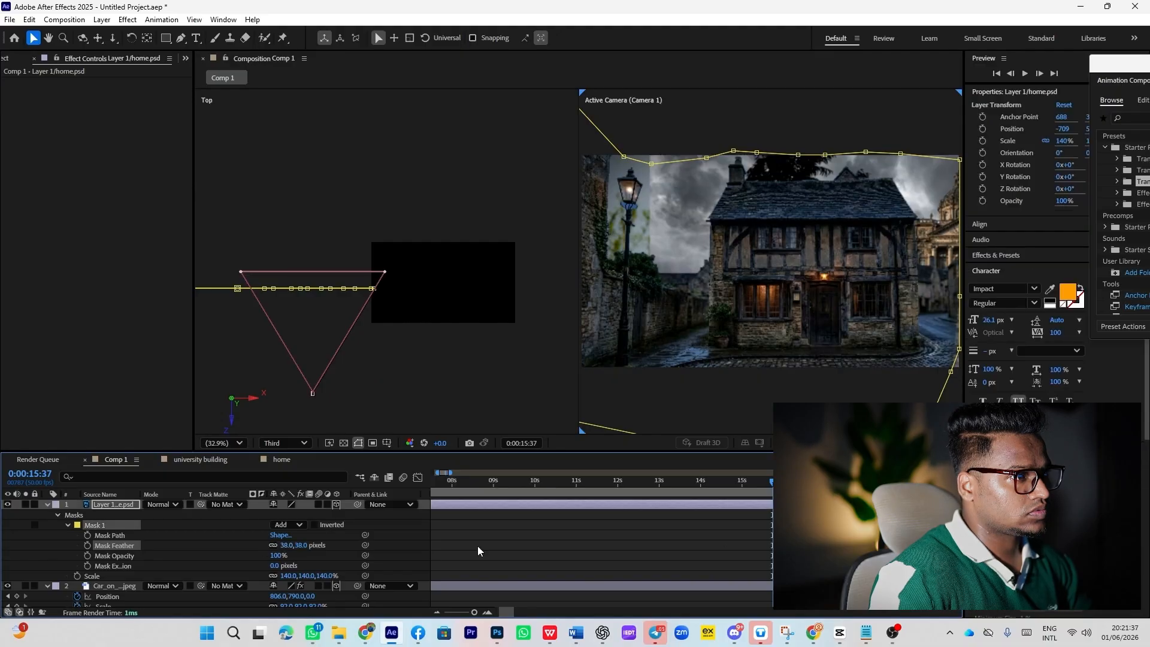
drag(797, 482, 637, 486)
key(space)
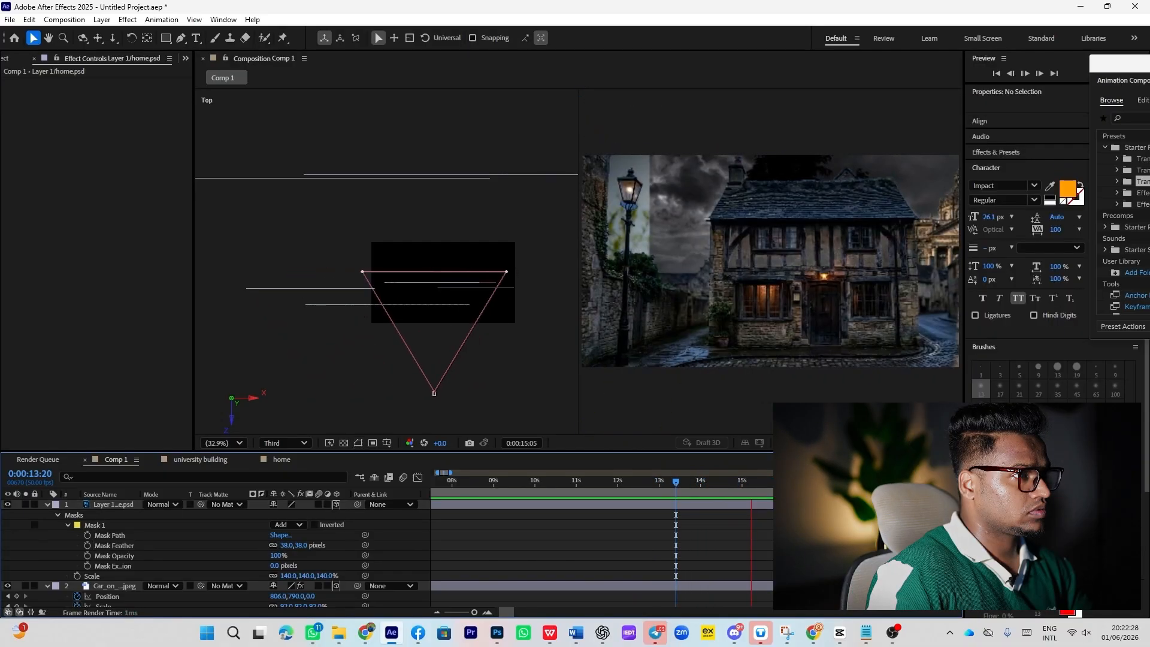
key(space)
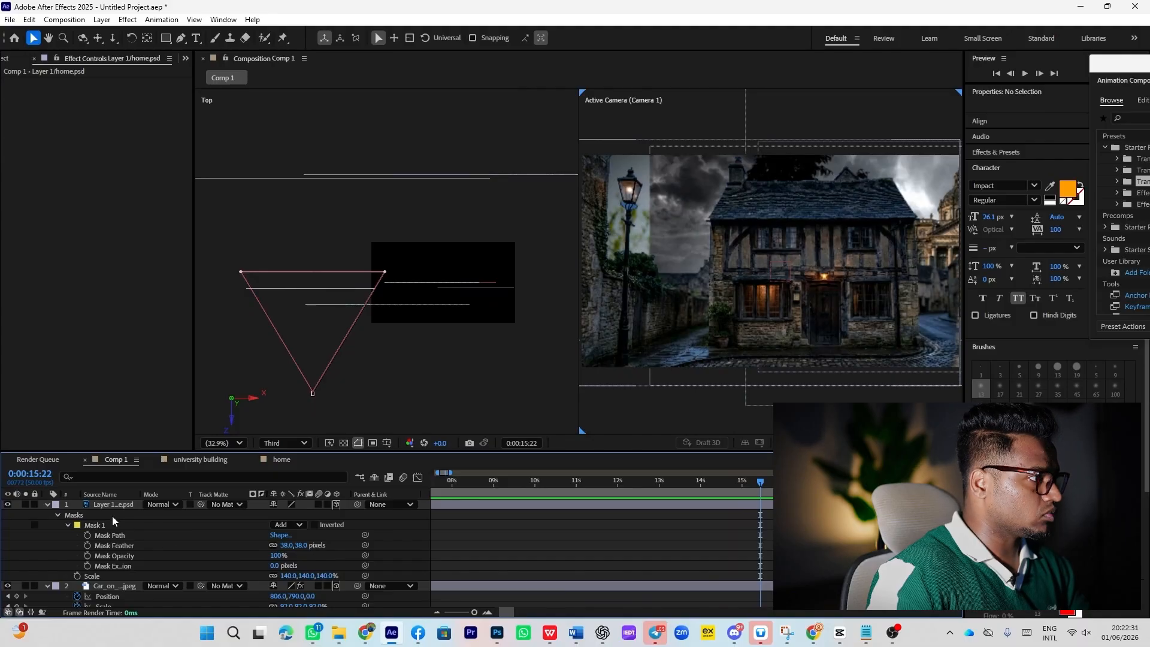
Step: Scale the strike sky.mp4 layer that starts at 10 seconds up to 336% and preview the transition with the larger sky
scroll(138, 573, down, 10)
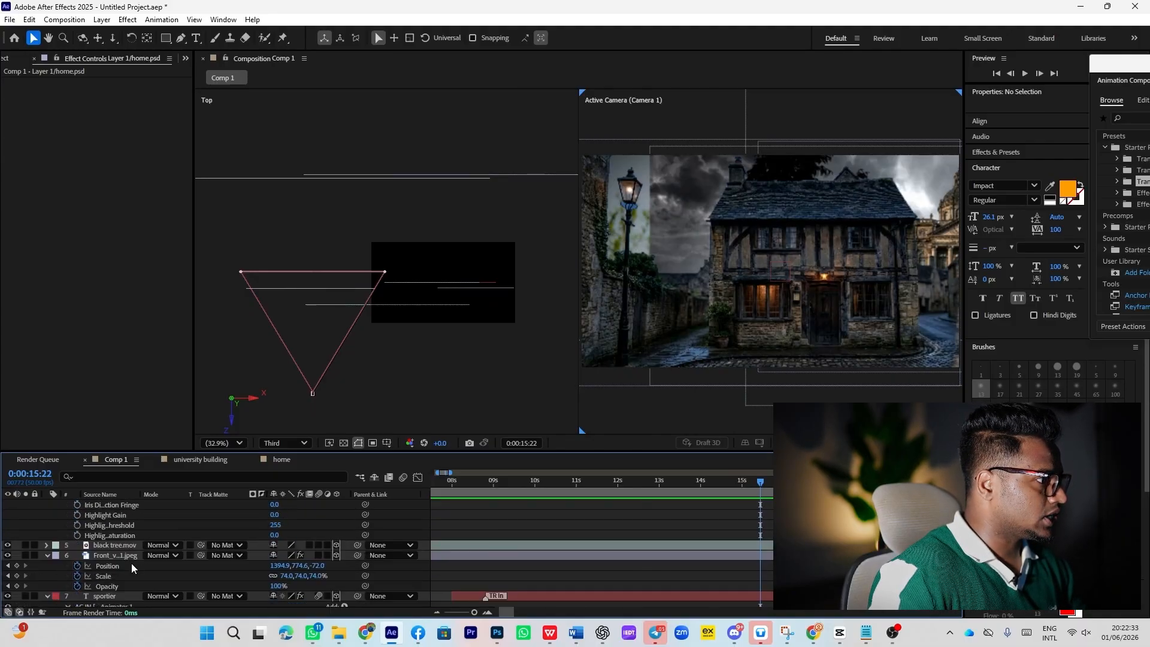
scroll(143, 557, down, 6)
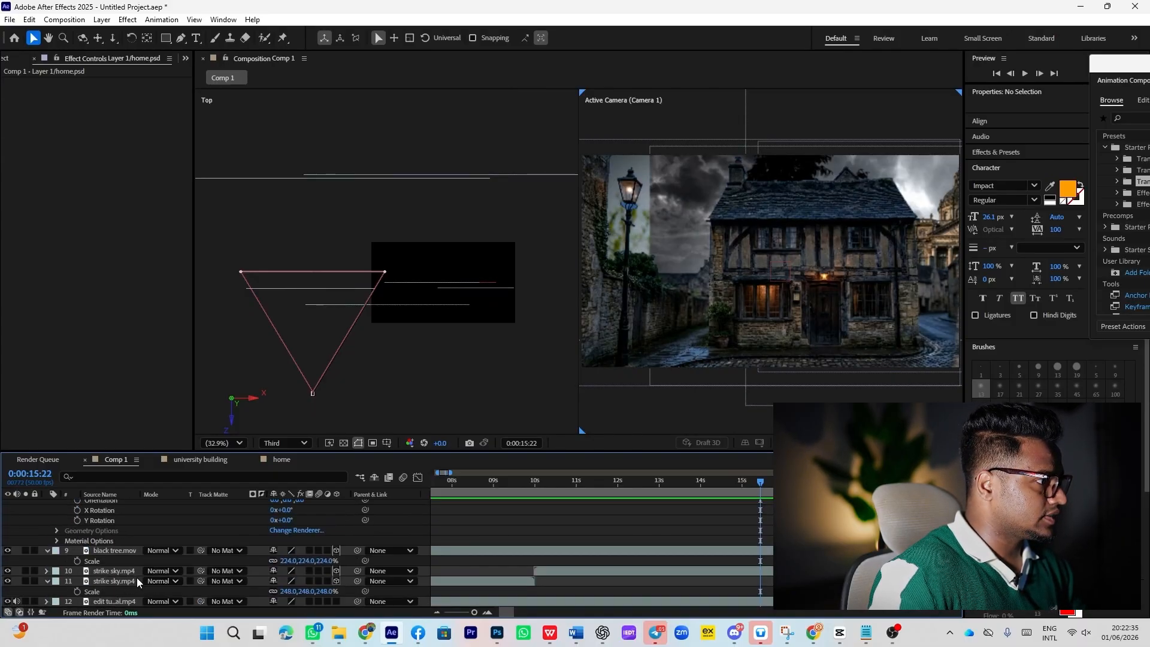
click(120, 570)
key(s)
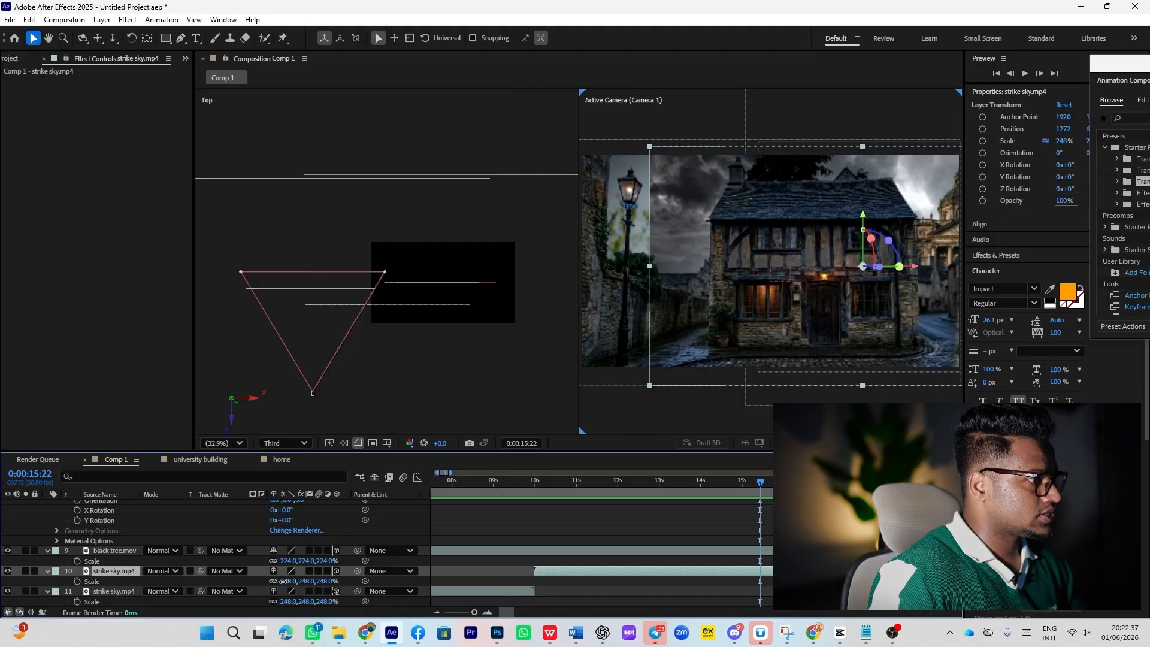
drag(284, 580, 341, 587)
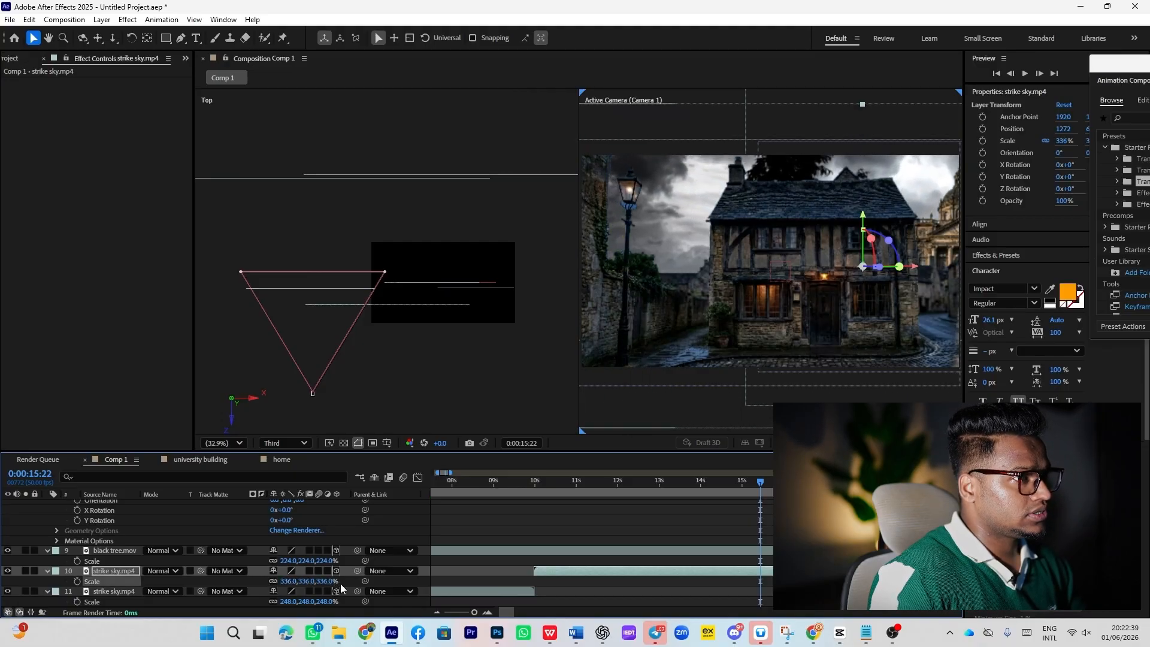
drag(760, 484, 692, 487)
key(space)
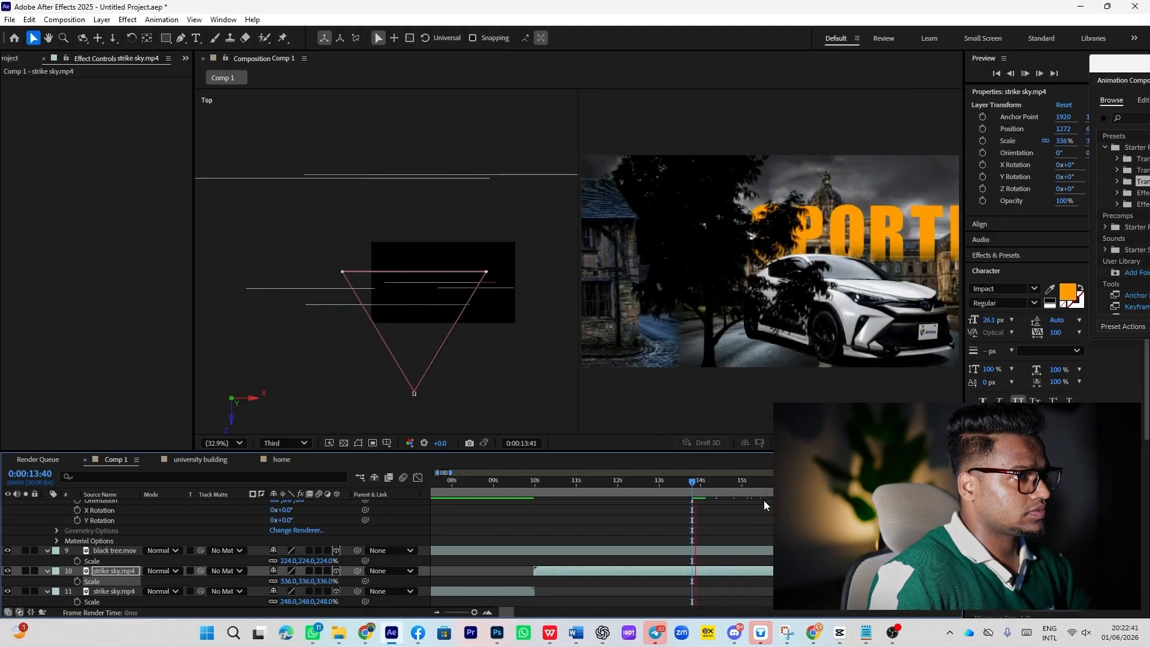
click(200, 459)
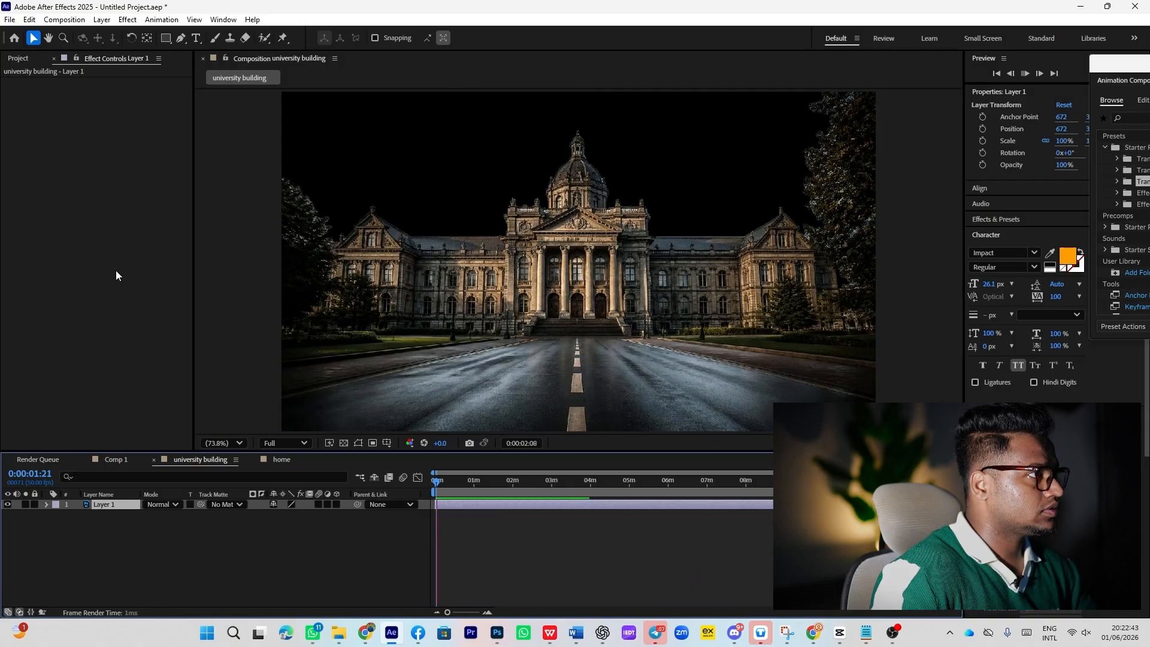
click(115, 459)
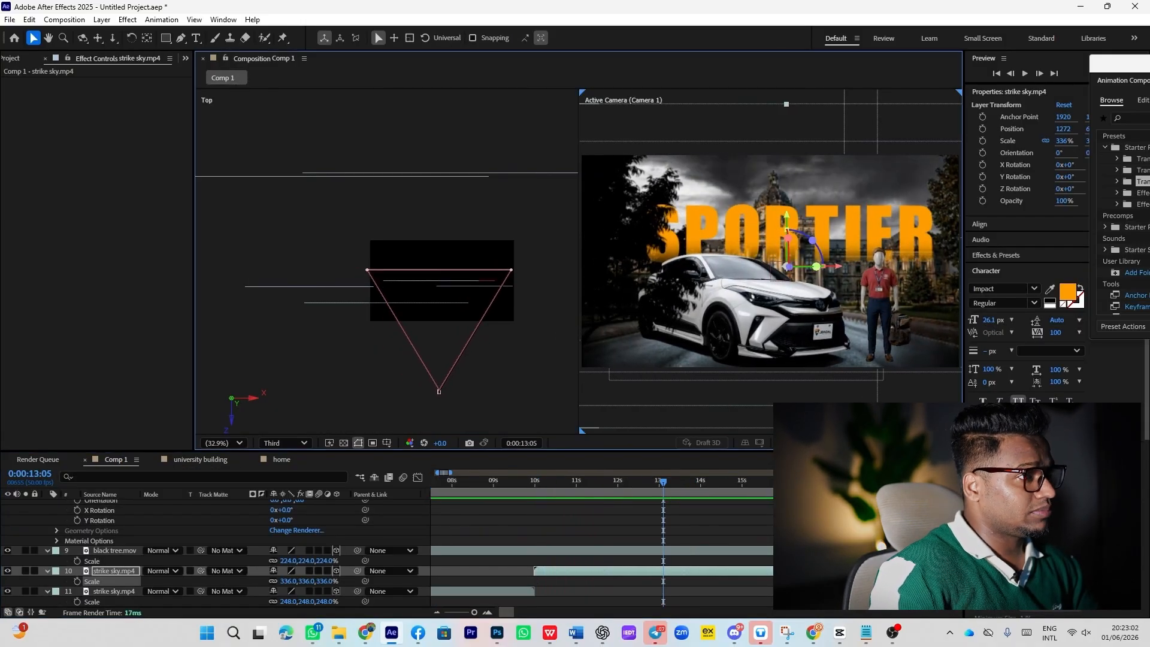
Step: In a single view at 0:00:16:05, draw a rectangular mask around the front door on the house layer
click(932, 443)
click(931, 430)
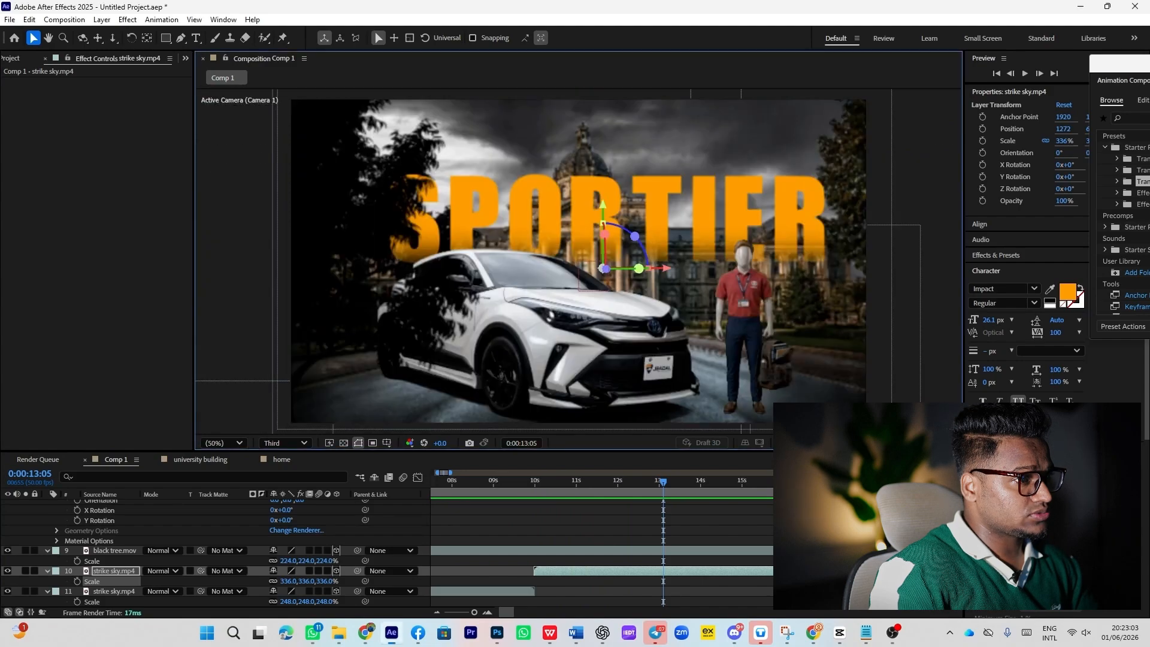
drag(662, 483, 788, 484)
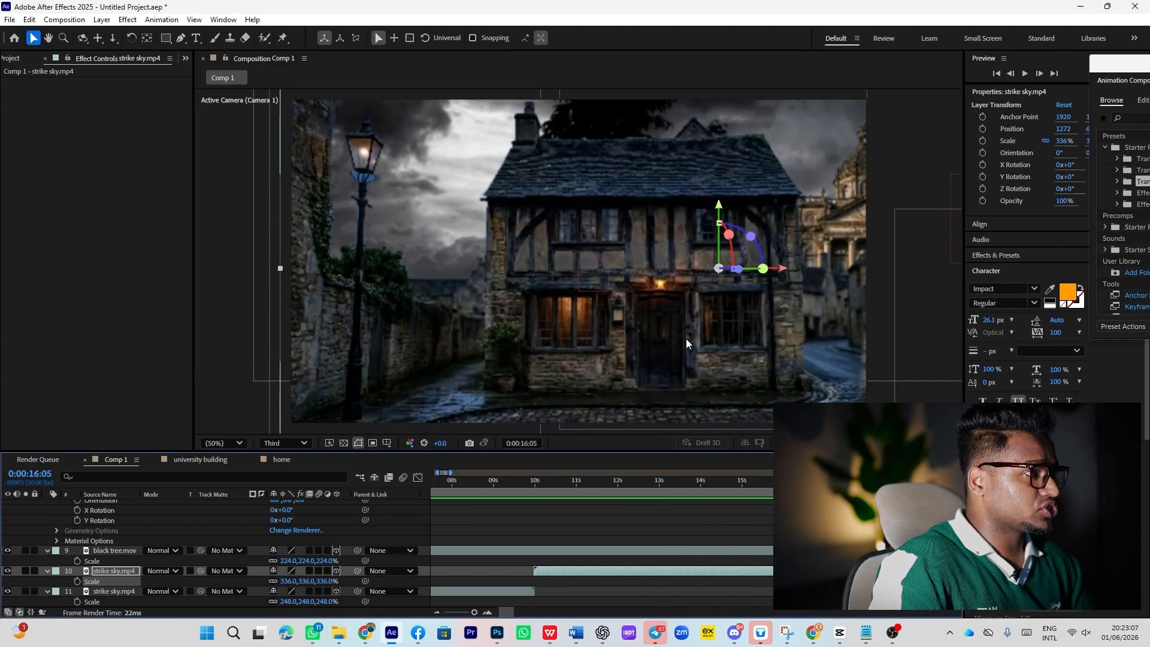
scroll(159, 548, up, 8)
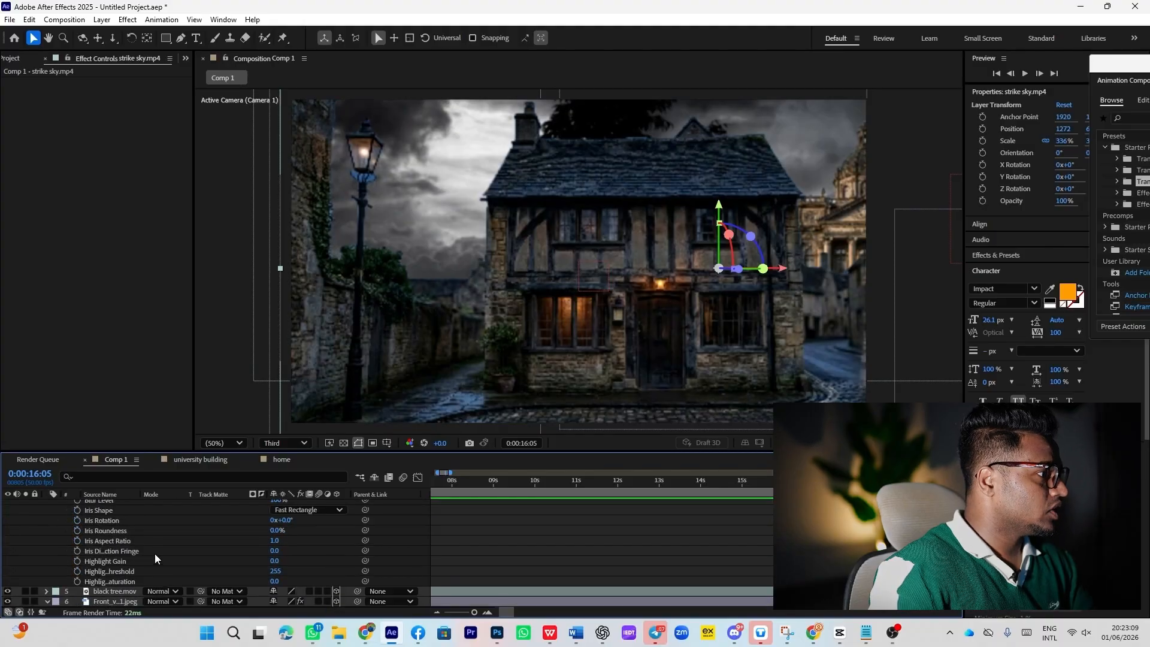
scroll(151, 550, up, 6)
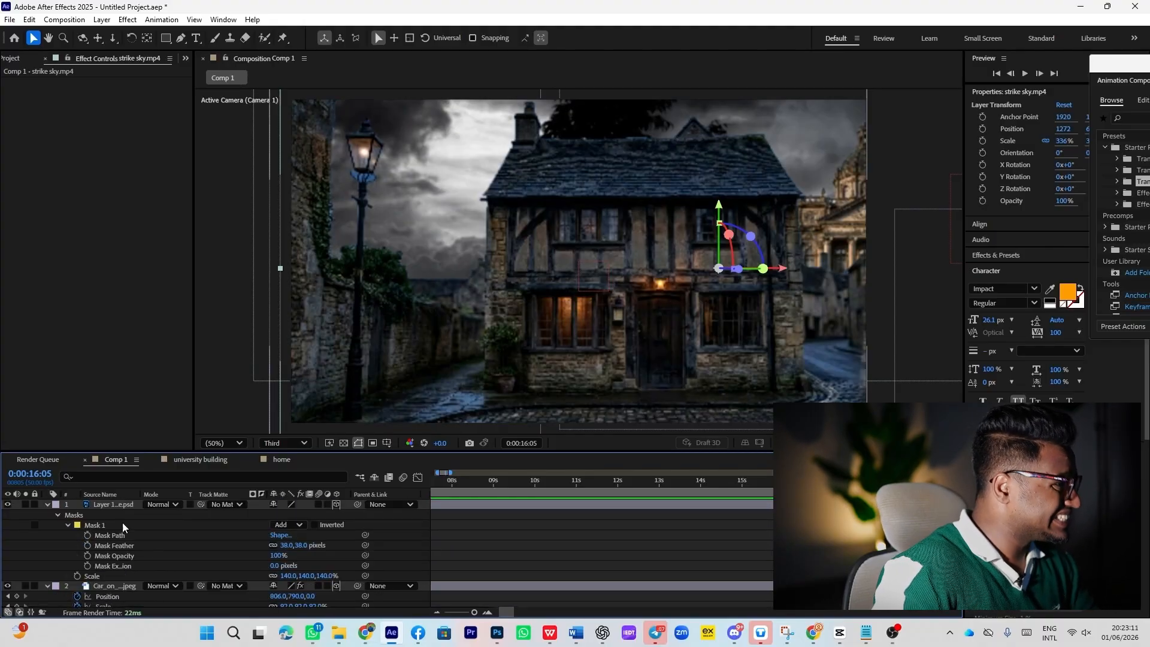
click(121, 504)
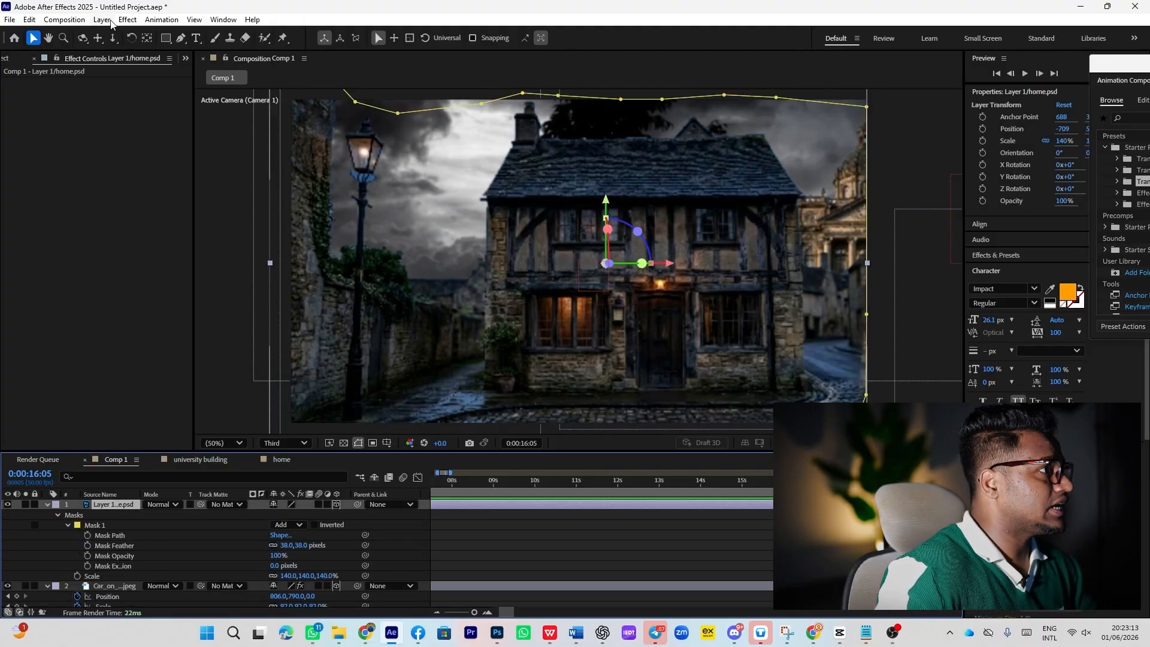
click(162, 42)
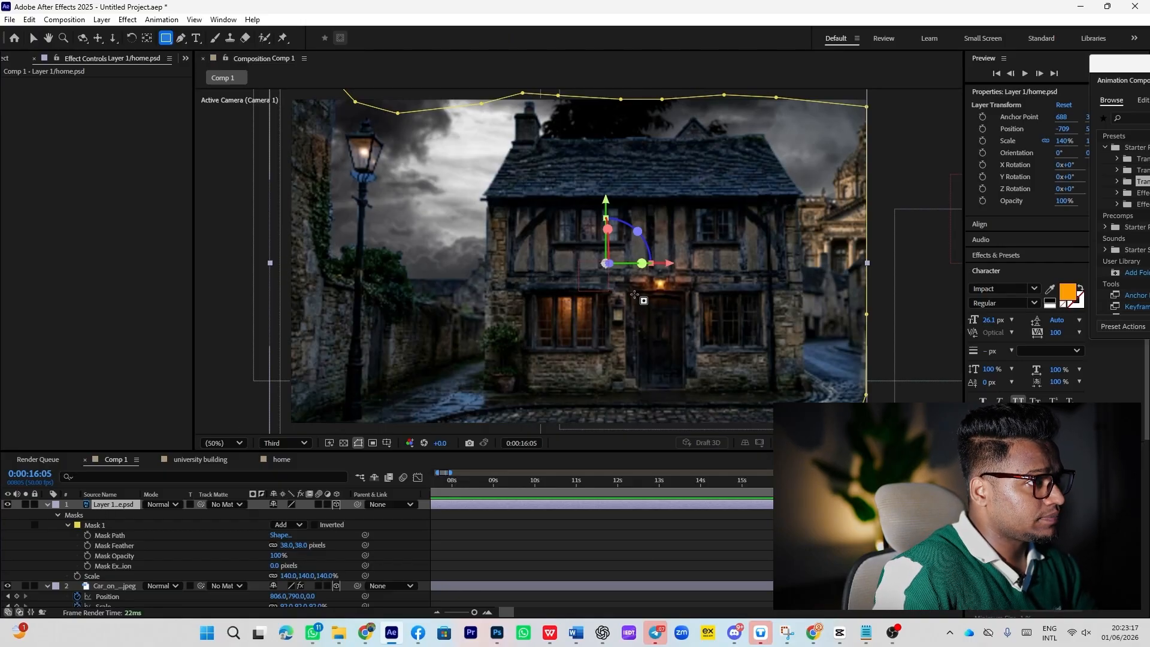
drag(634, 293, 671, 302)
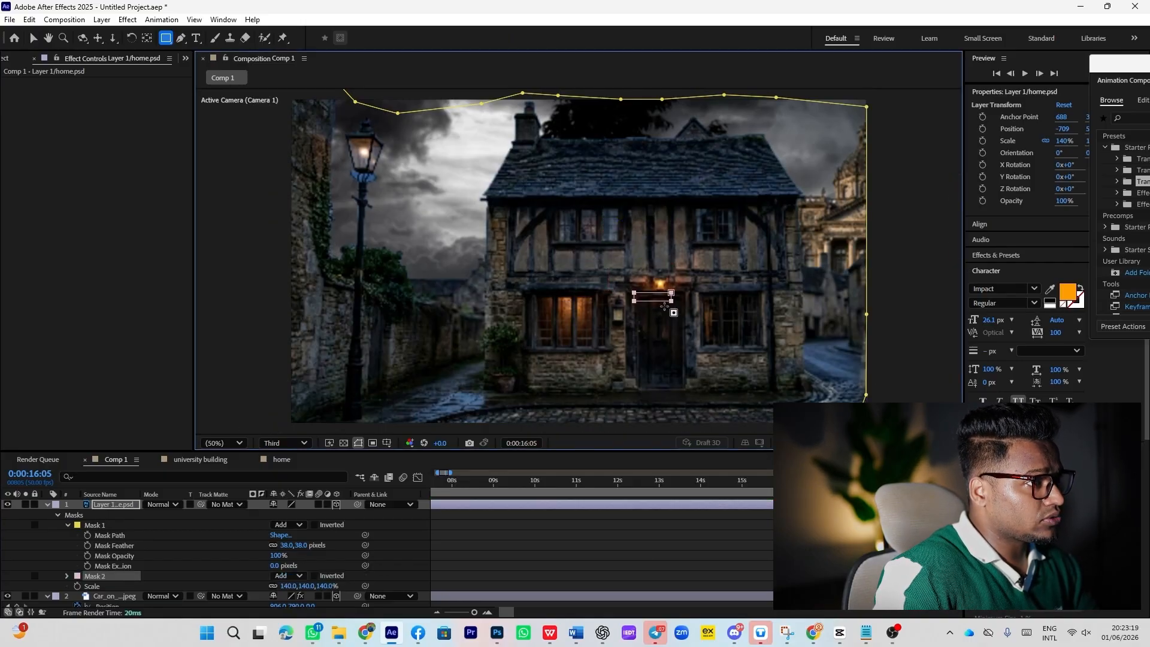
key(ctrl+z)
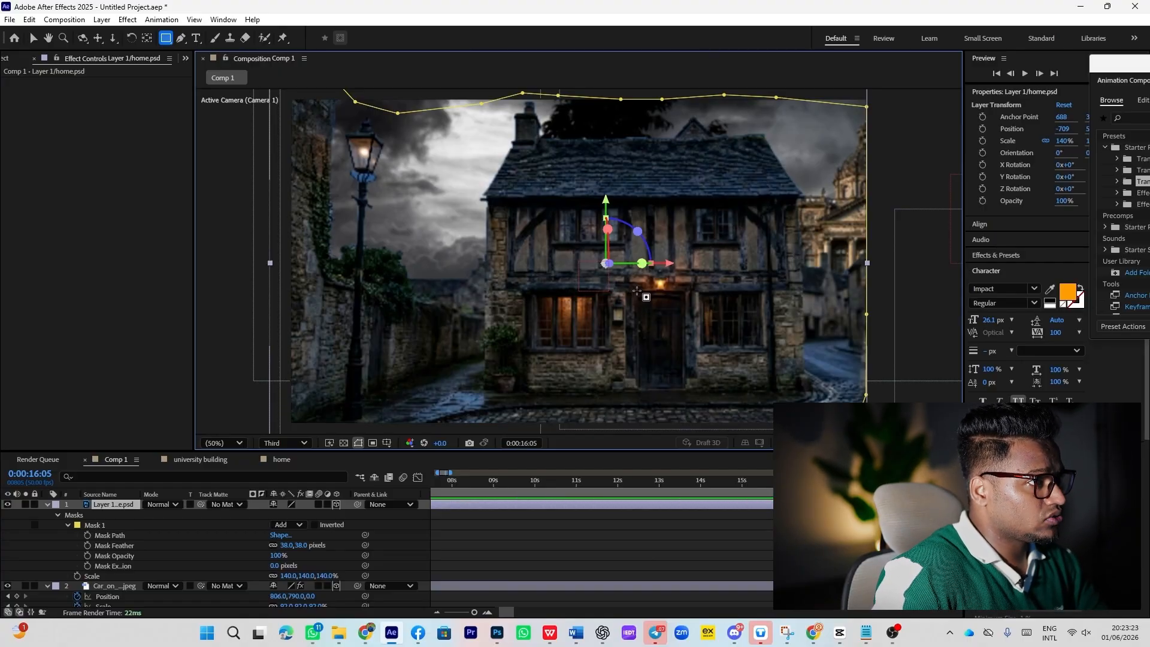
drag(634, 291, 686, 390)
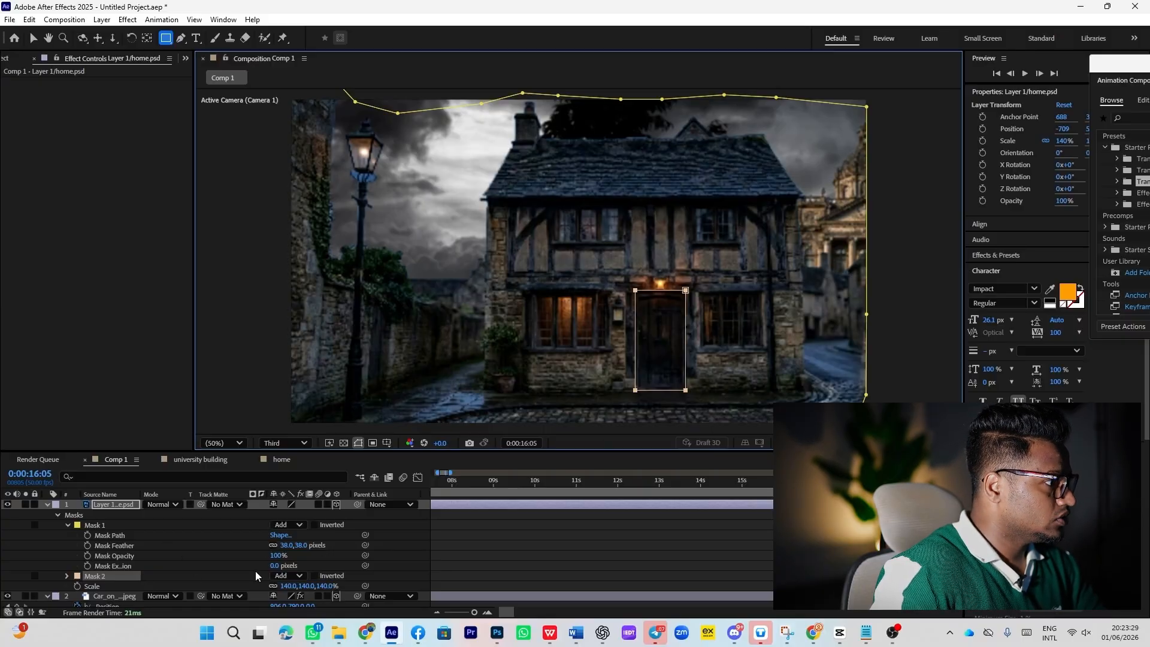
Step: Set the door mask's mode to Subtract to cut the doorway out of the house layer, and deselect the layer
click(303, 576)
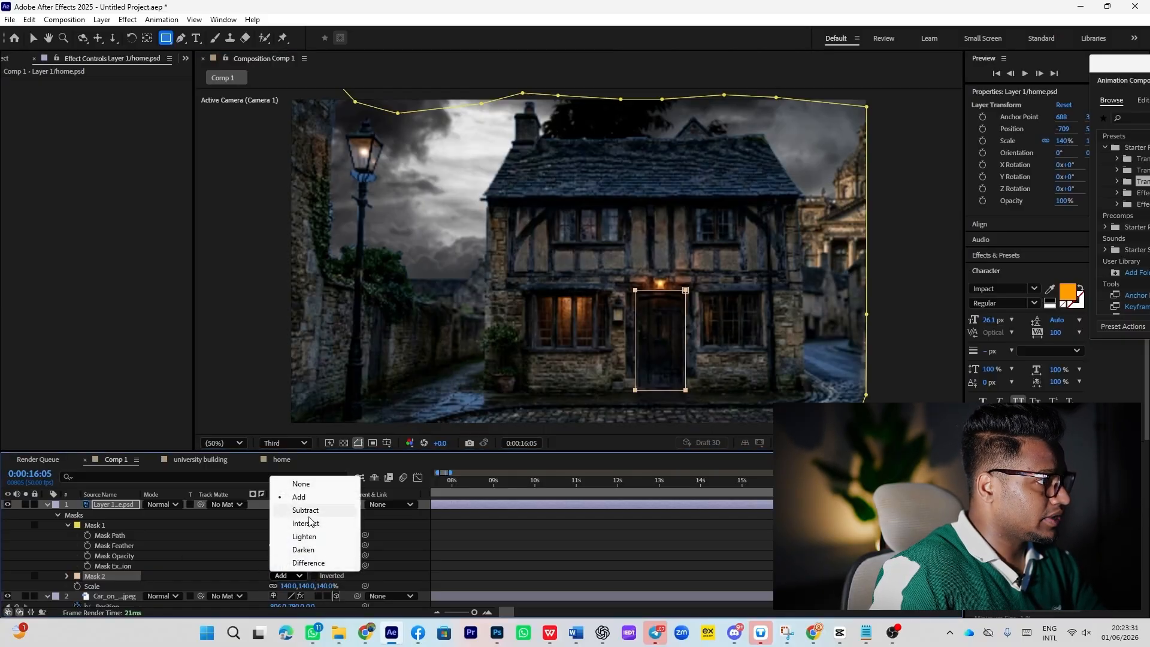
click(308, 511)
click(537, 552)
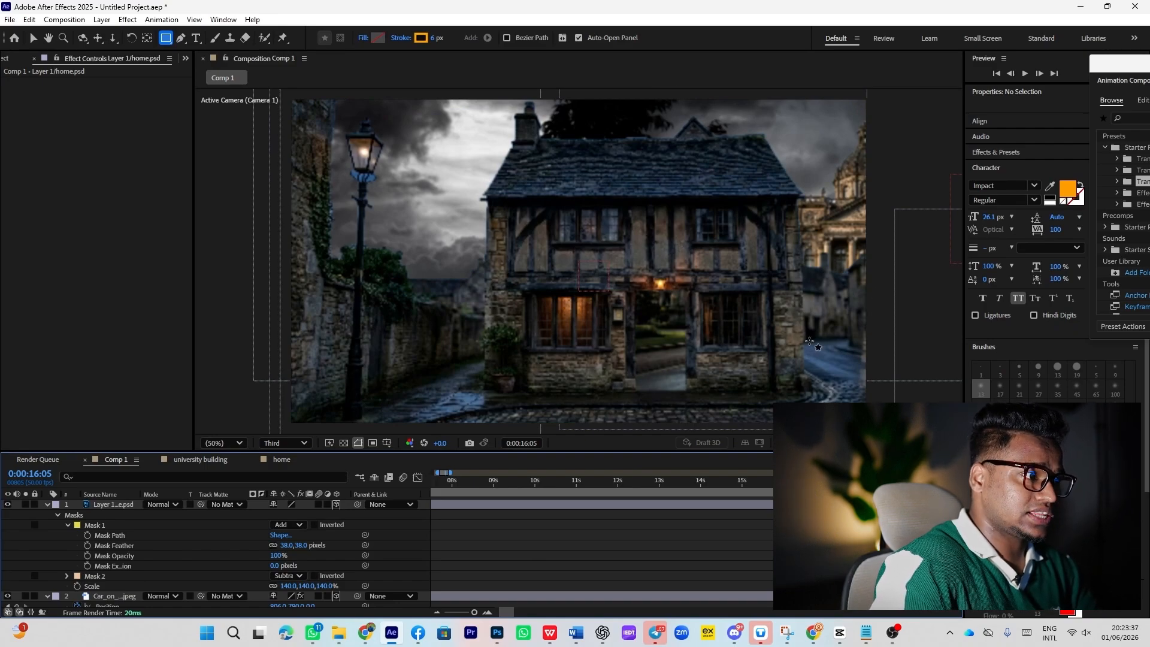
Step: Duplicate the house layer and invert Mask 2 on the upper copy to isolate the door
click(127, 507)
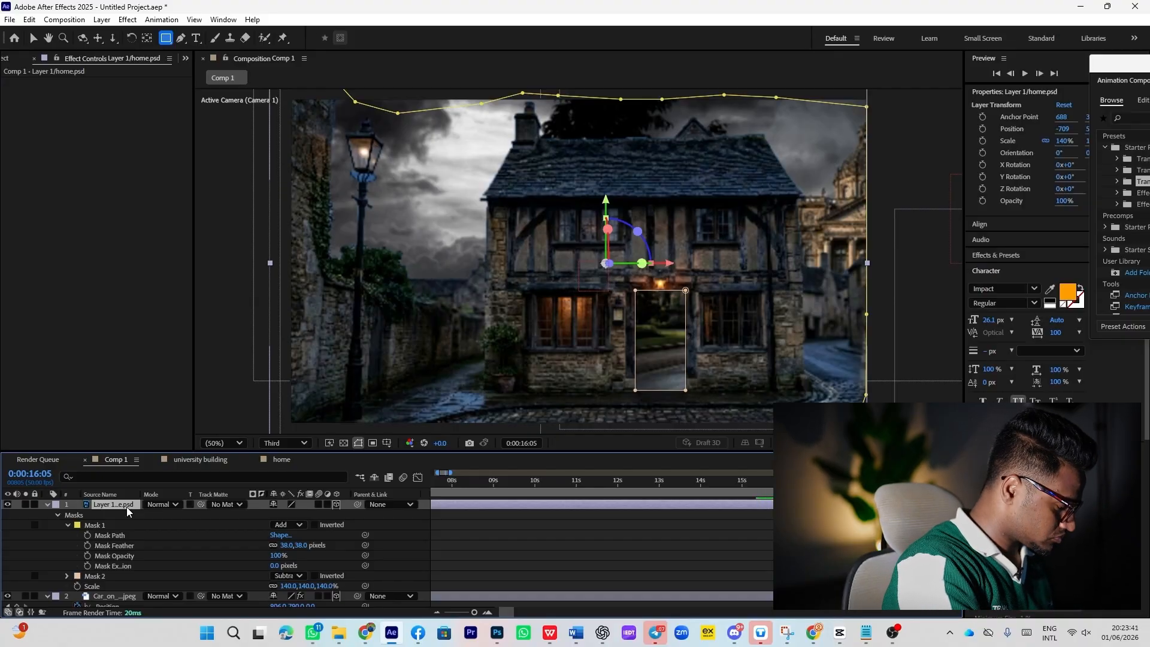
key(ctrl+d)
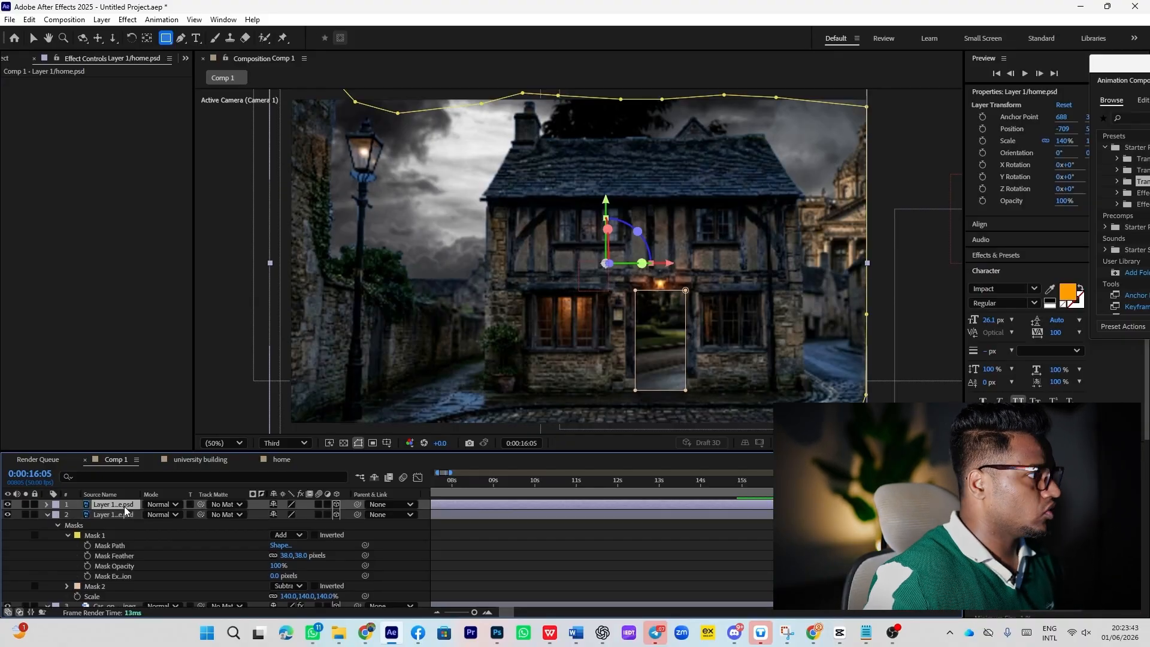
click(46, 504)
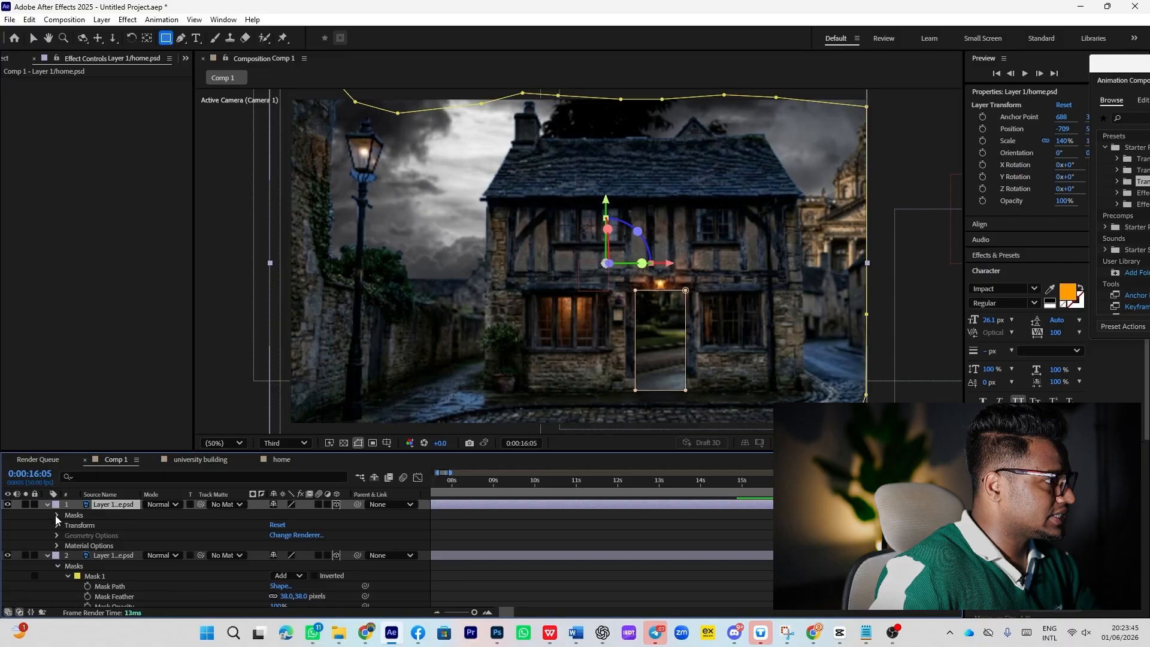
click(56, 515)
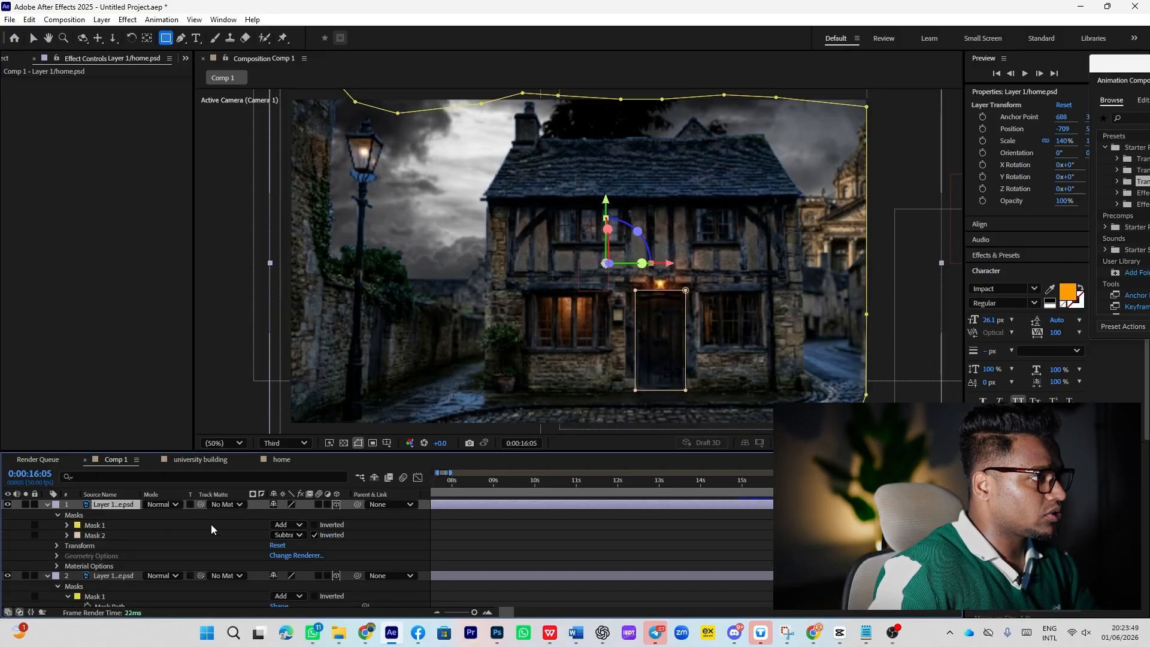
Step: Toggle the visibility of the door copy and the house layer in turn to check the separation
click(8, 505)
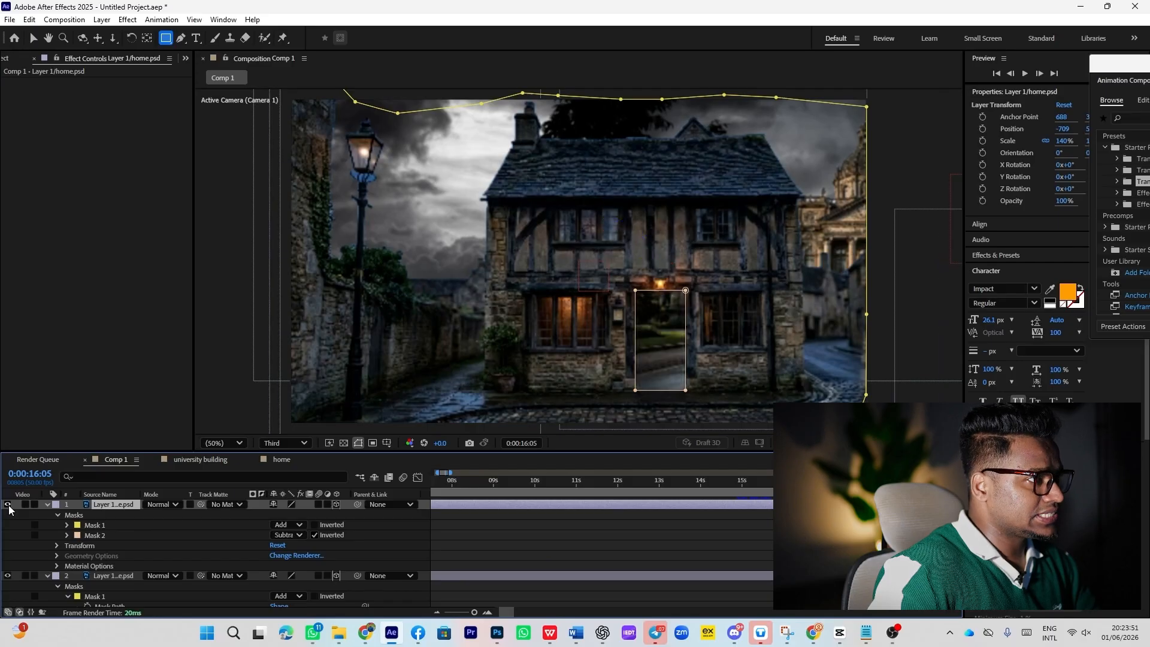
click(8, 505)
click(7, 505)
click(7, 505)
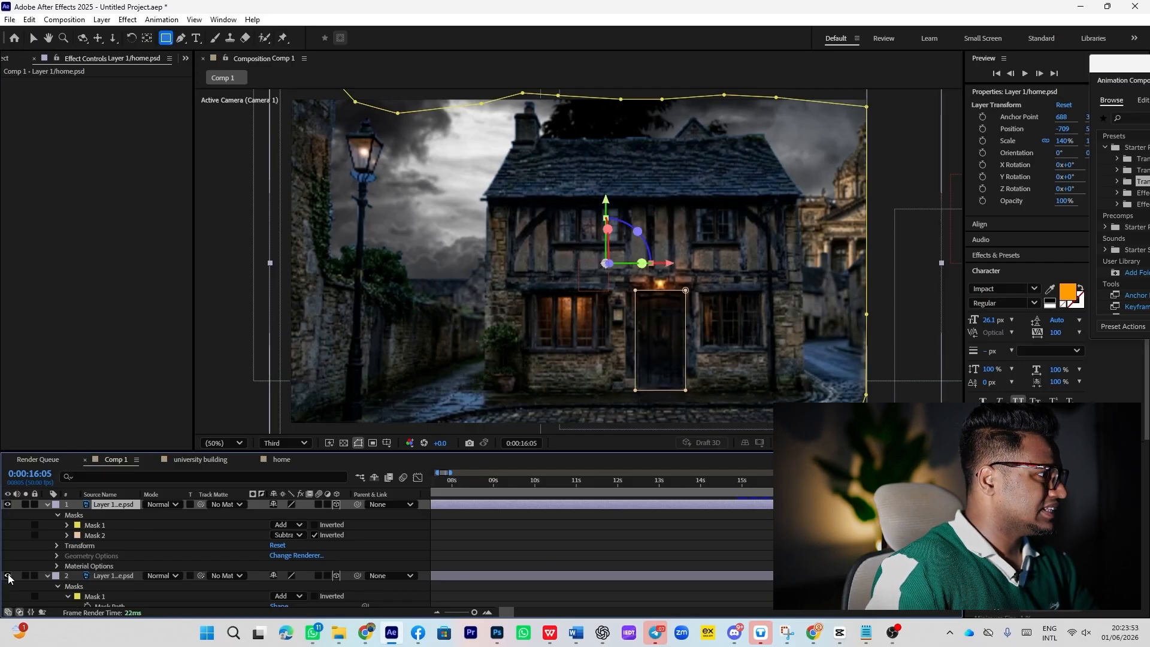
click(8, 575)
click(7, 576)
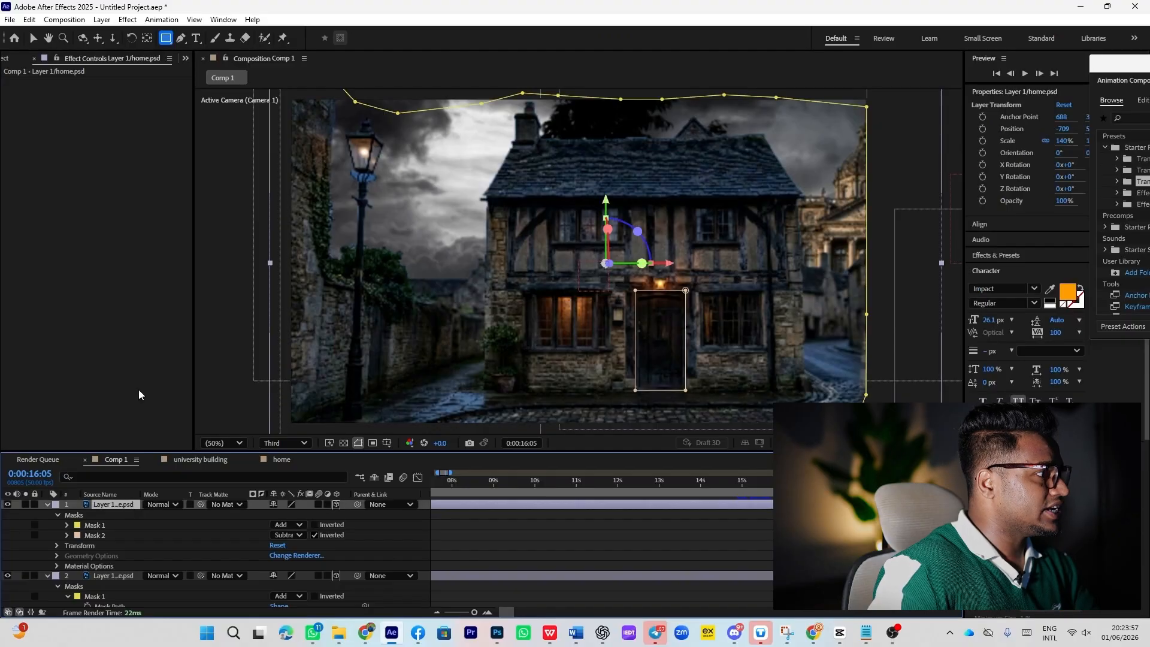
Step: Move the door layer's anchor point to the door's left edge and keyframe its Y orientation from 0° at about 15 seconds to 159° at 0:00:16:29
click(147, 38)
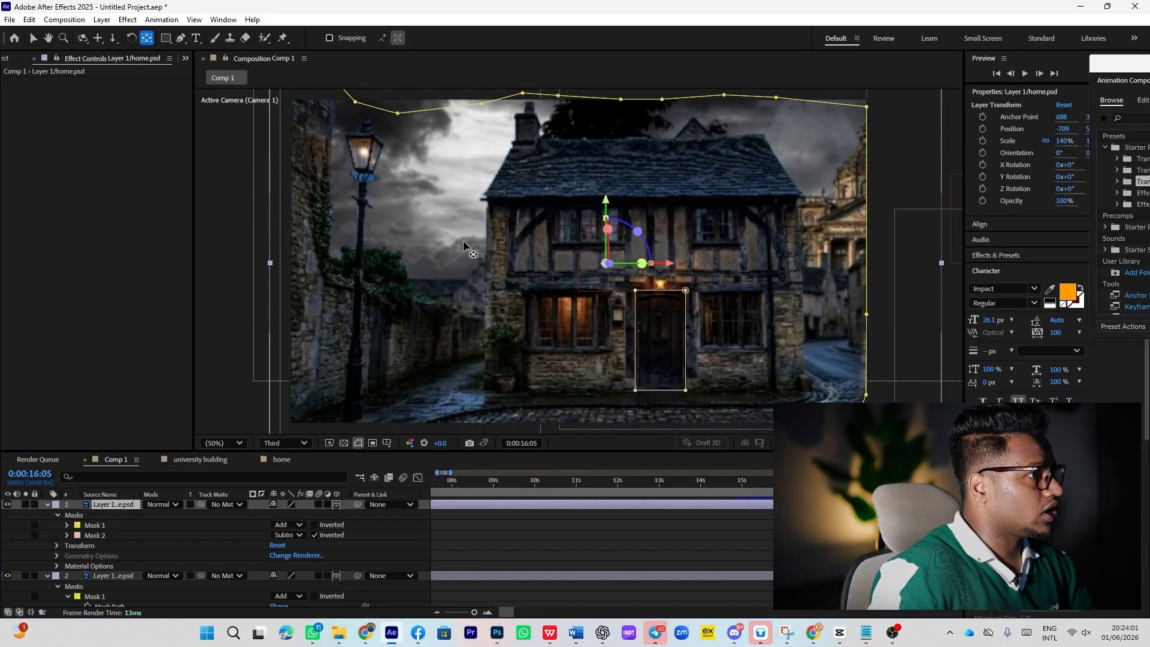
drag(635, 205, 702, 341)
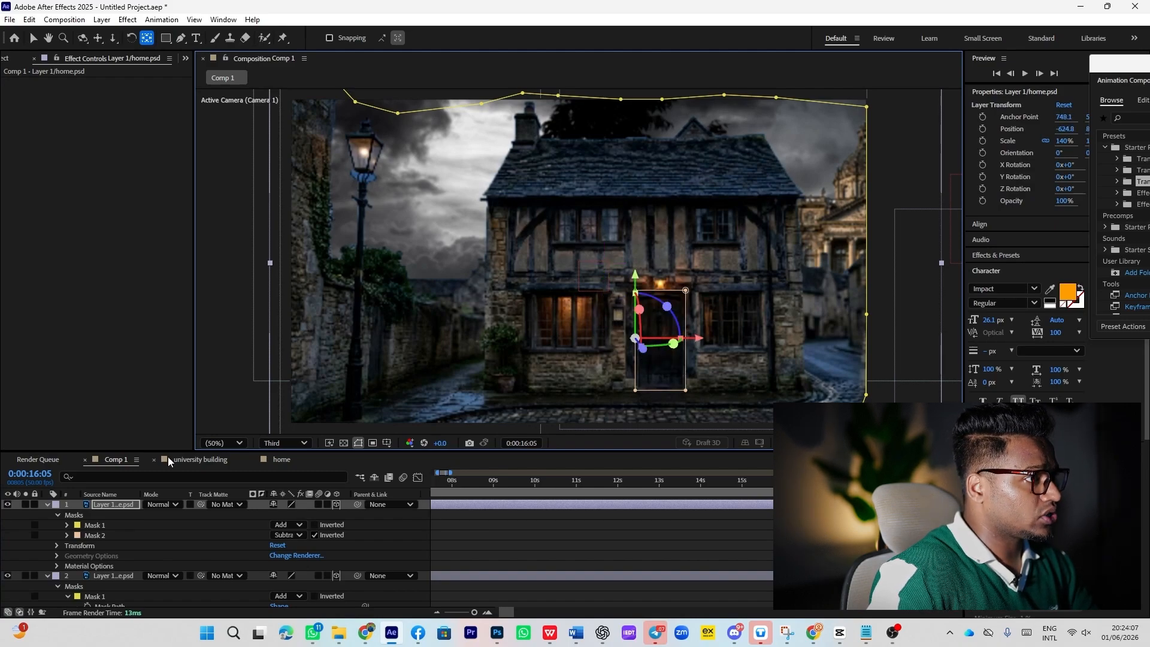
click(118, 500)
key(r)
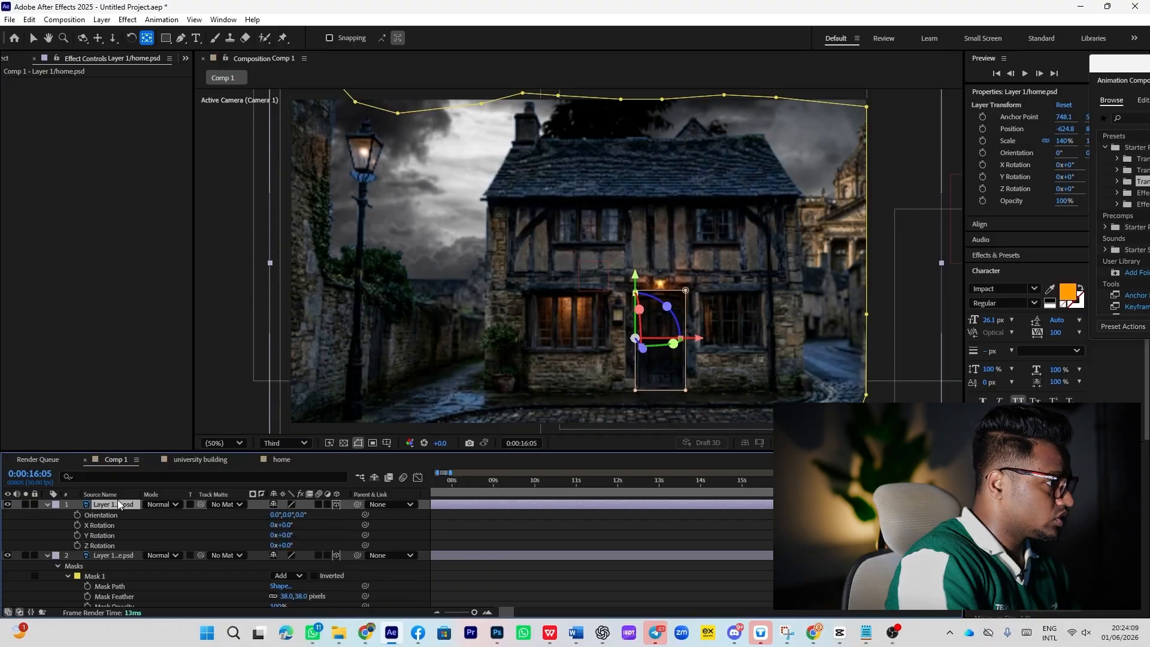
click(76, 515)
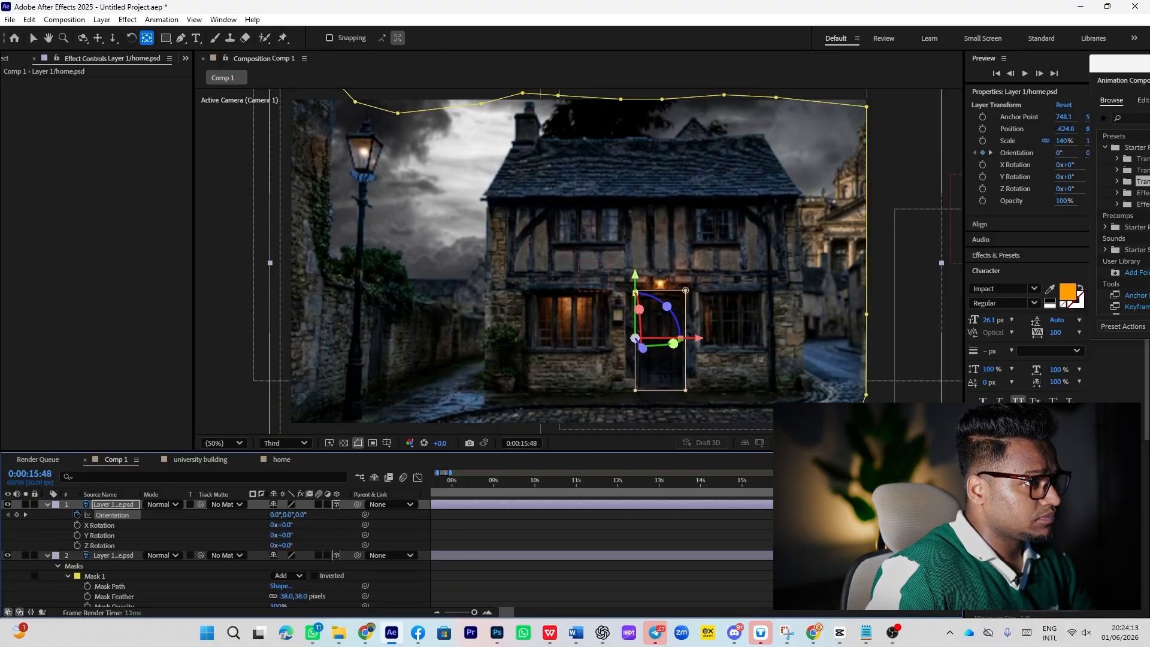
drag(781, 481, 747, 516)
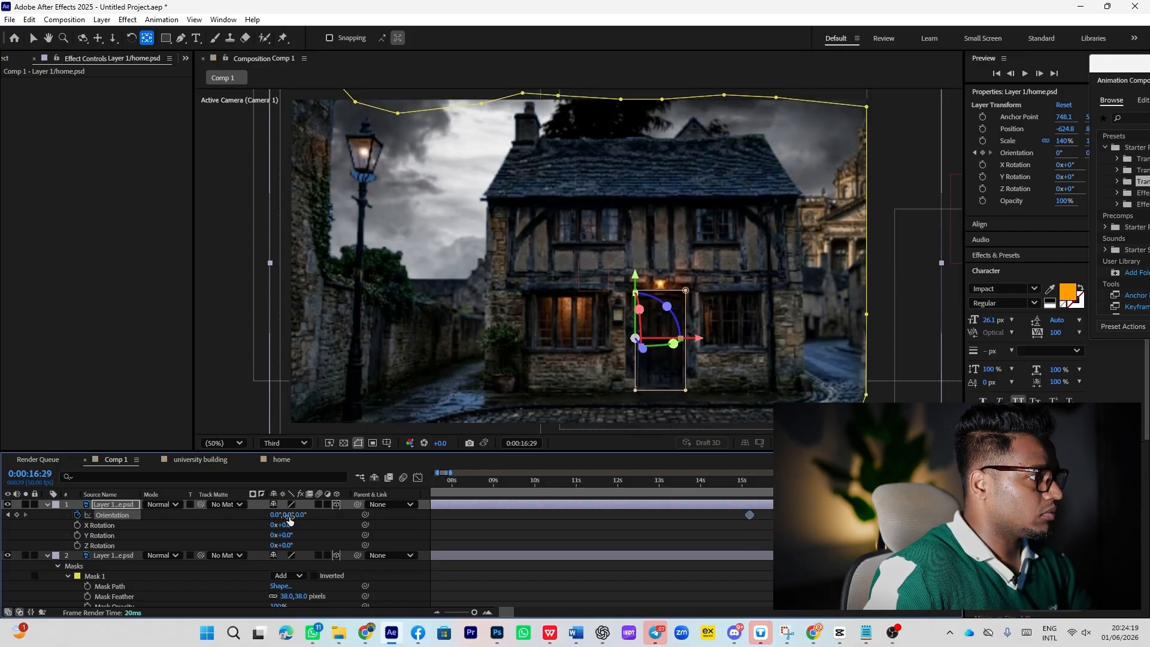
drag(289, 516, 386, 522)
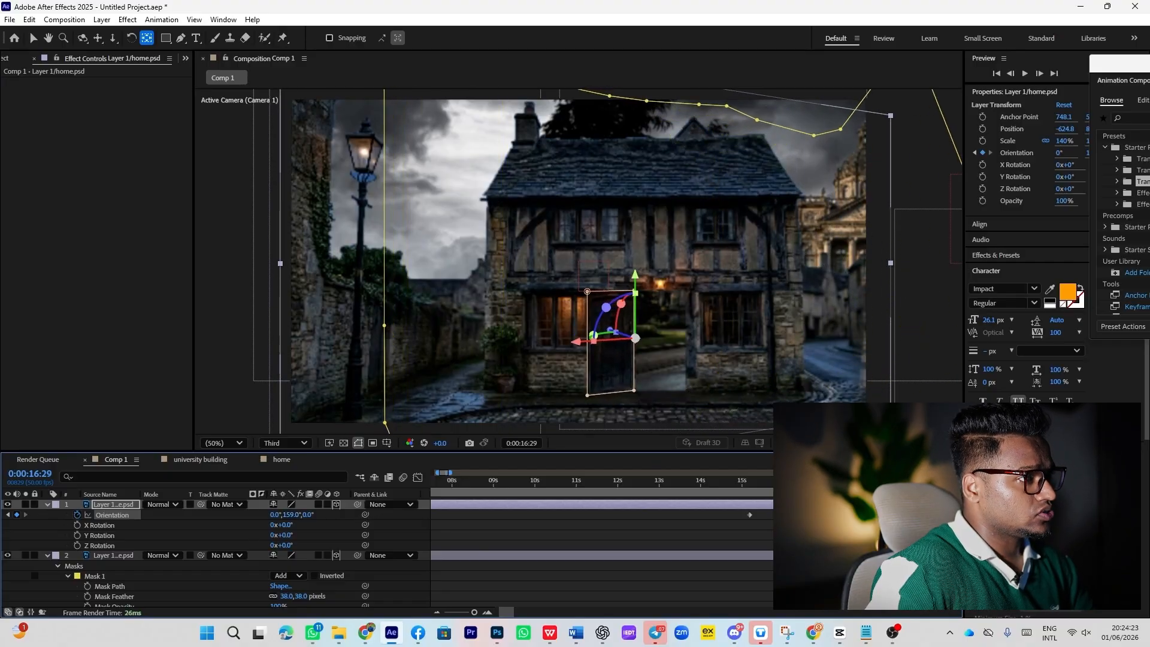
Step: Preview the door swinging open from about 14 seconds and deselect the layer
key(space)
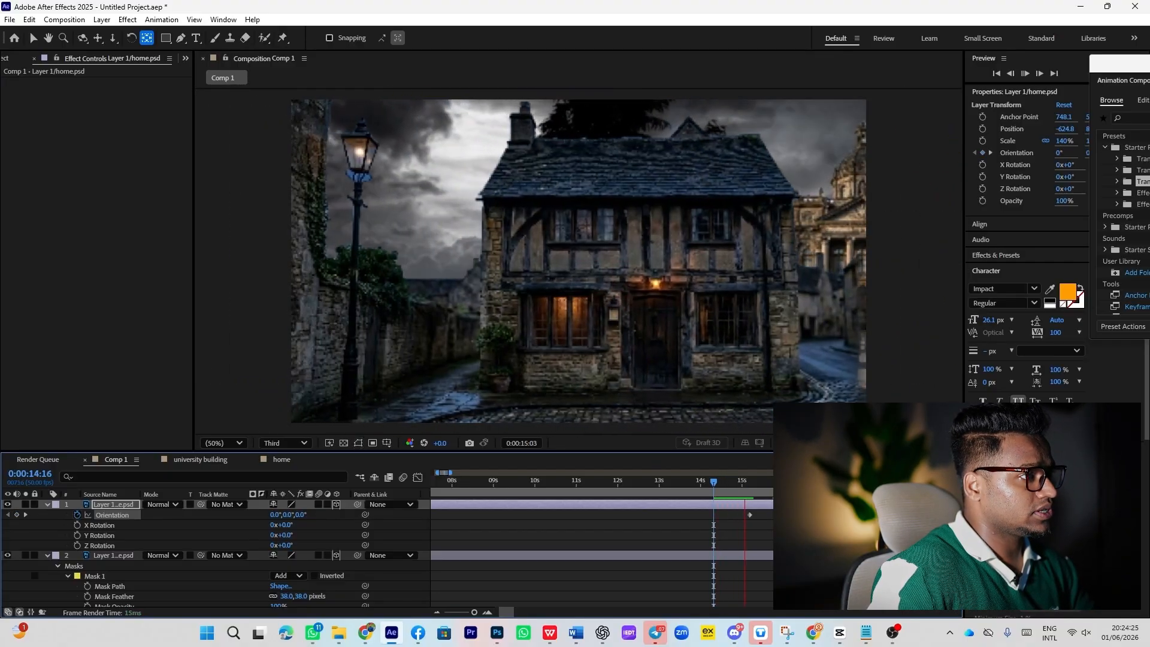
key(space)
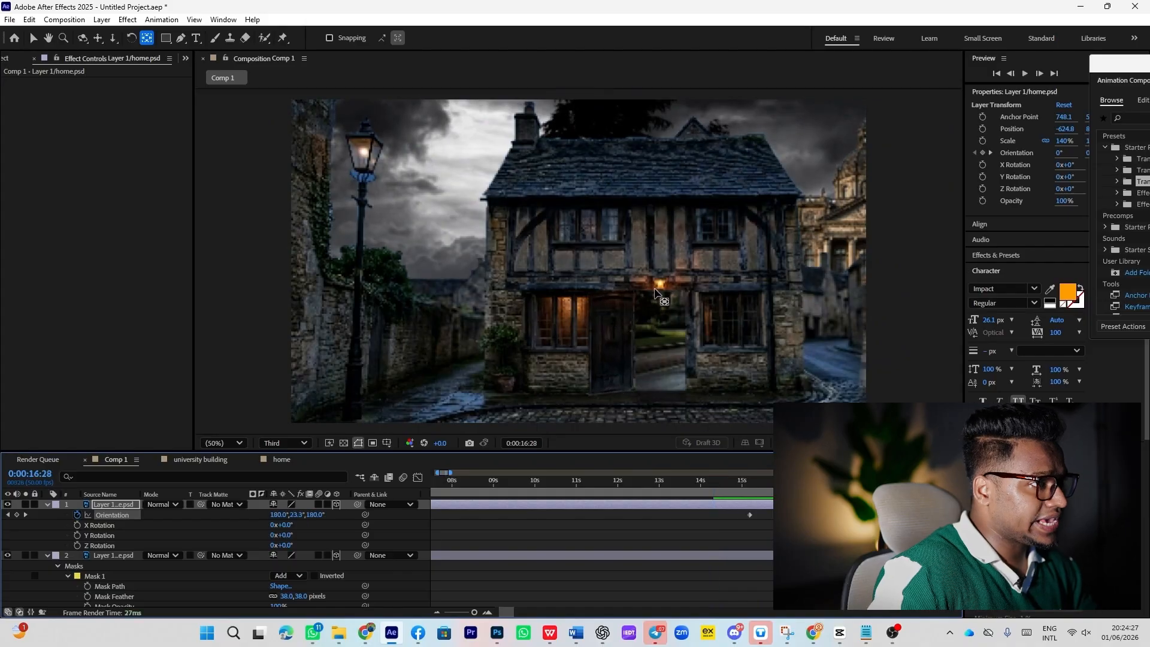
key(space)
key(space)
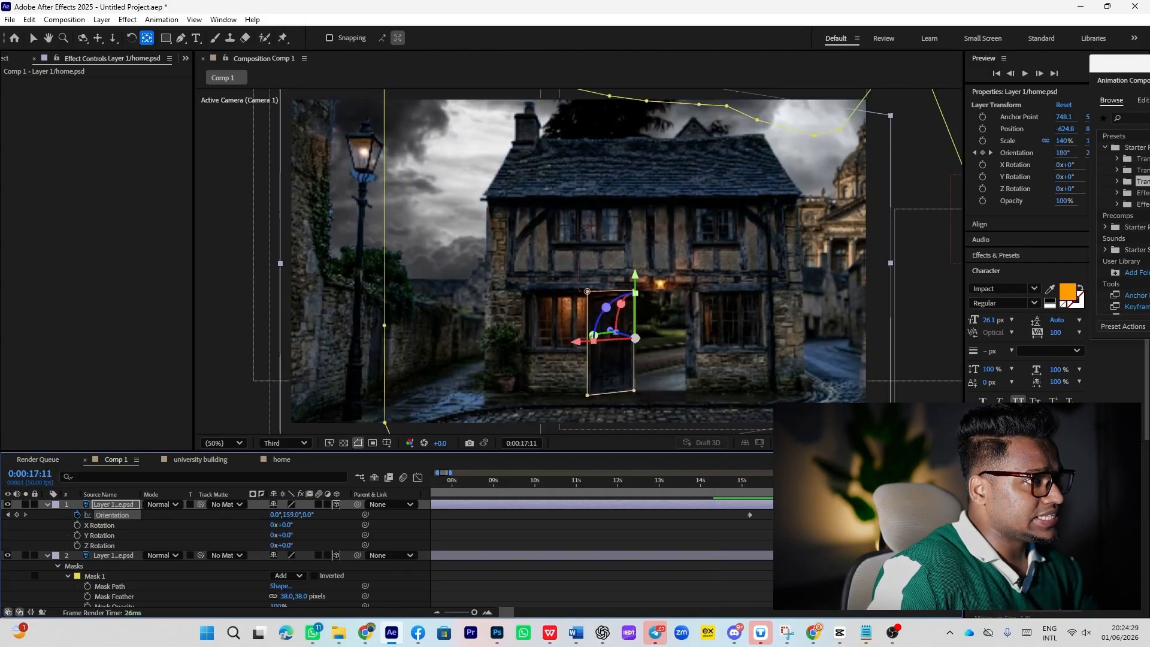
click(754, 536)
Step: Add Research_car_typing_keyboard_202605261346.mp4 from the chr folder to Comp 1 as a 3D layer
click(339, 634)
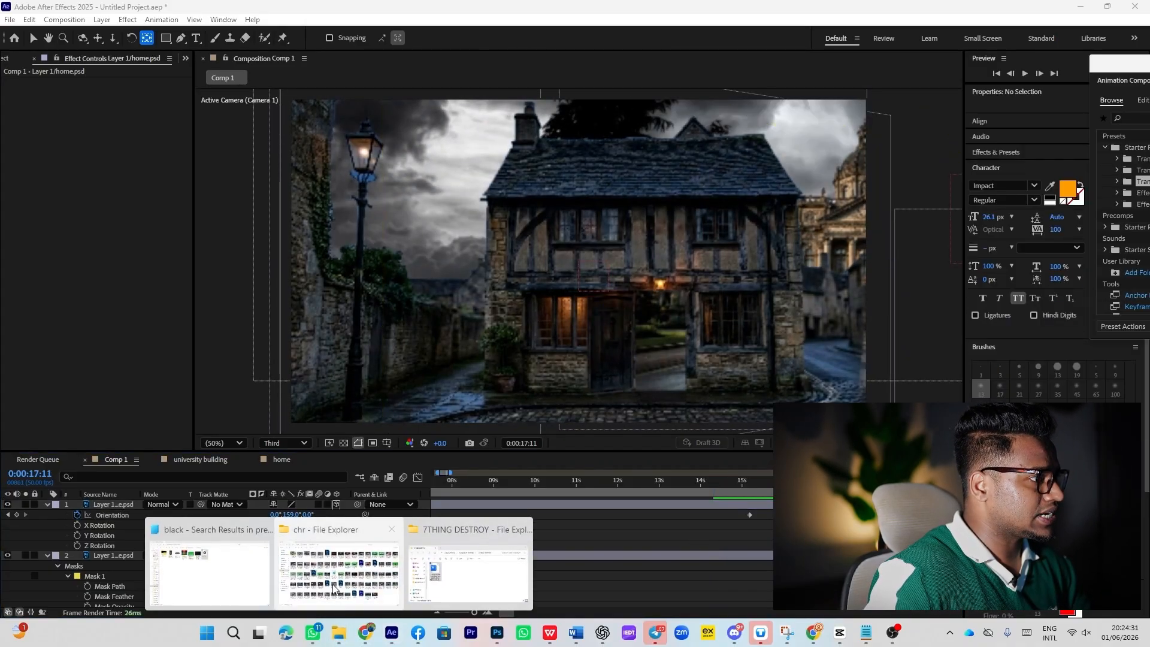
click(333, 589)
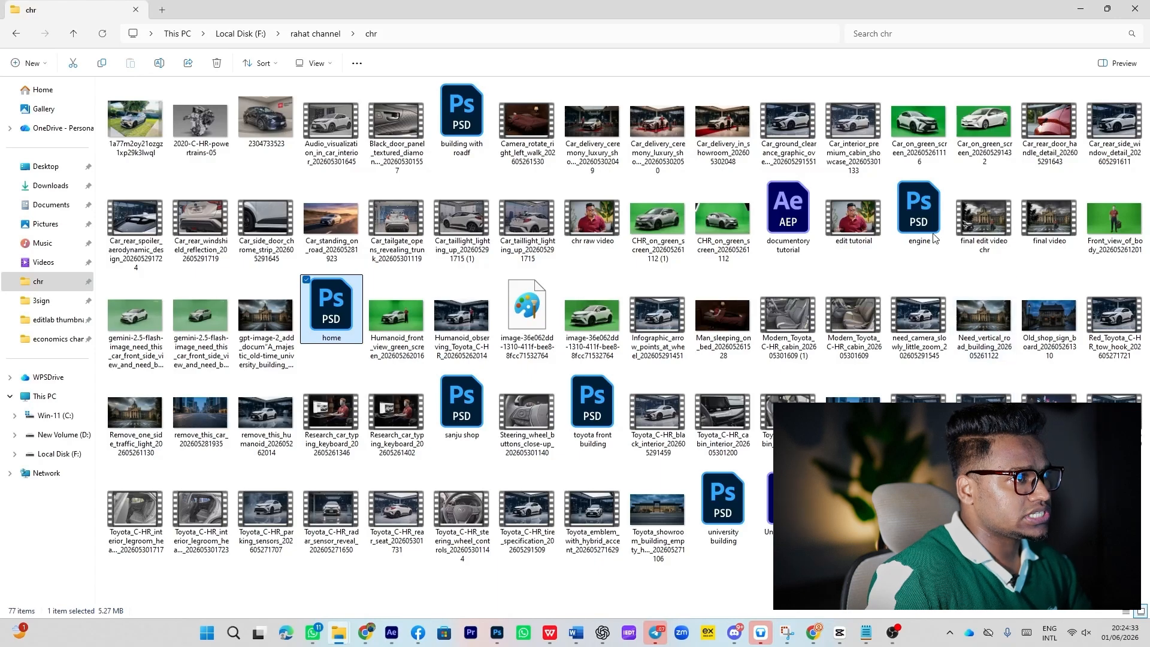
drag(331, 419, 321, 522)
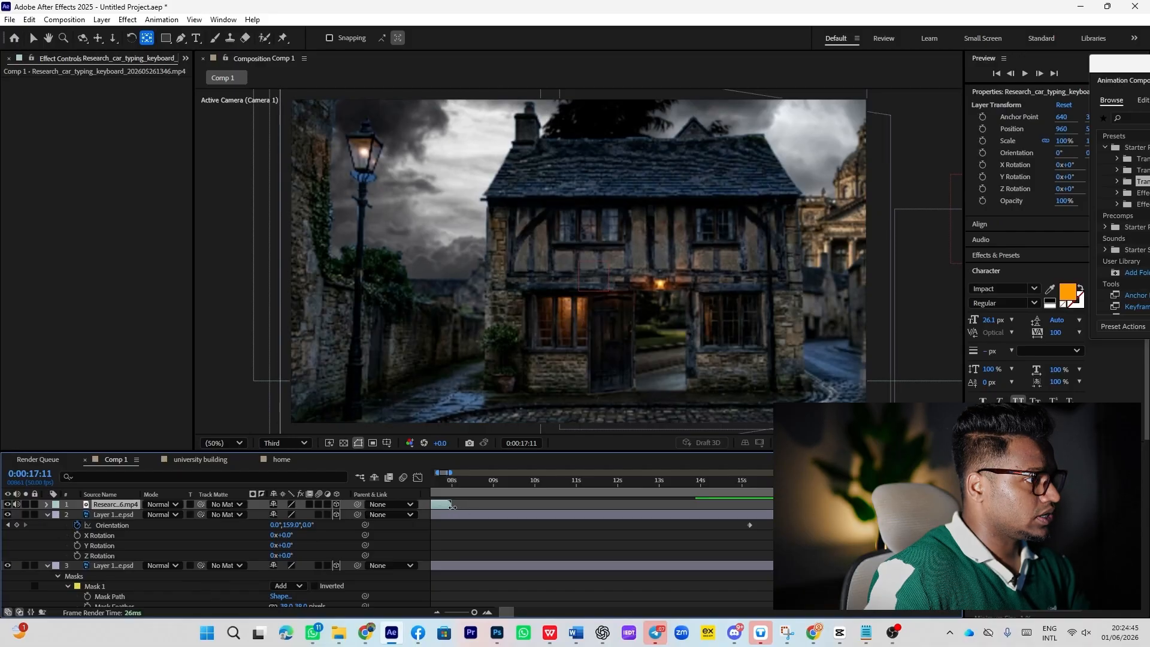
Step: Place the Research_car_typing_keyboard clip between the door and house layers and shift it to start at 16 seconds
click(33, 37)
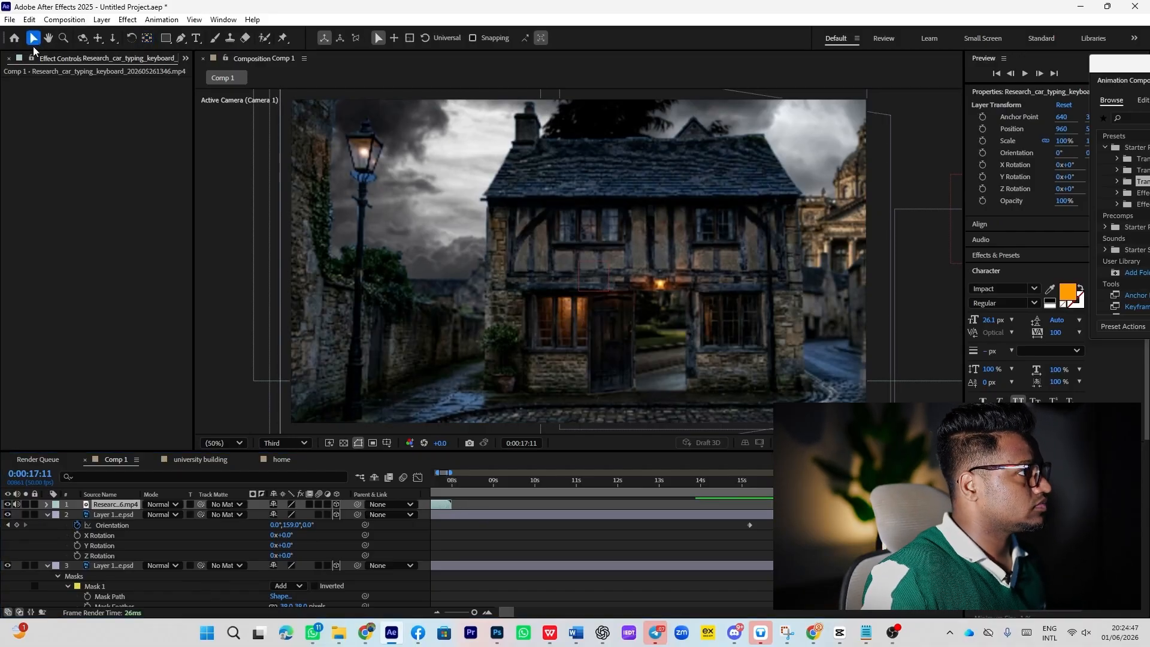
drag(115, 505, 120, 560)
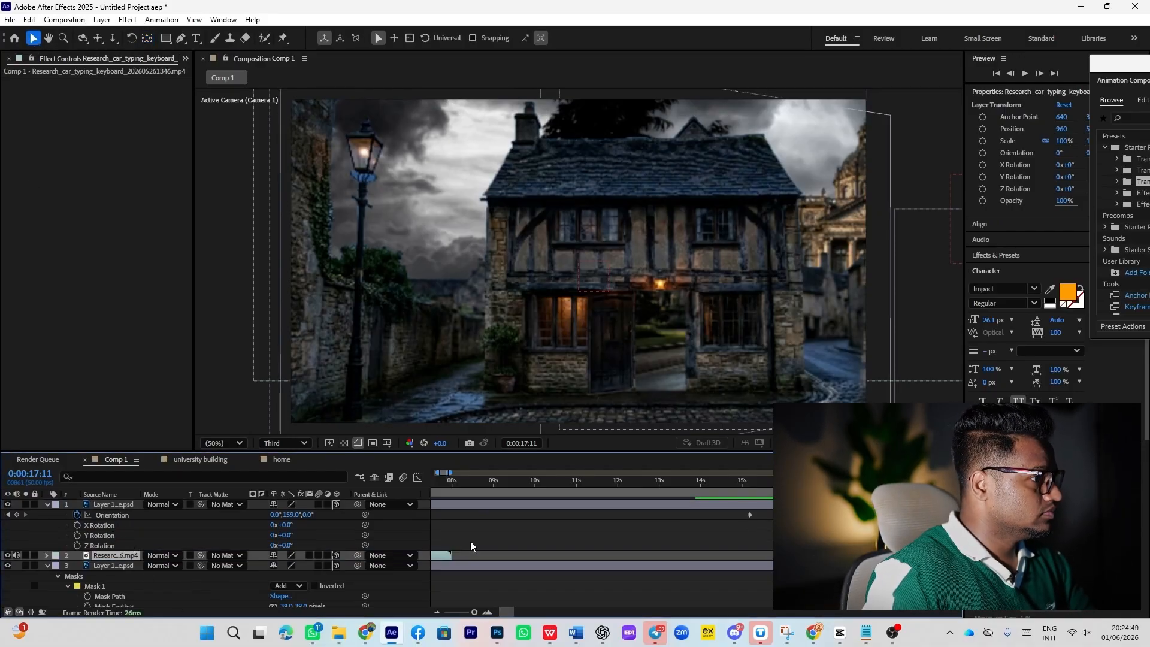
drag(439, 558, 918, 558)
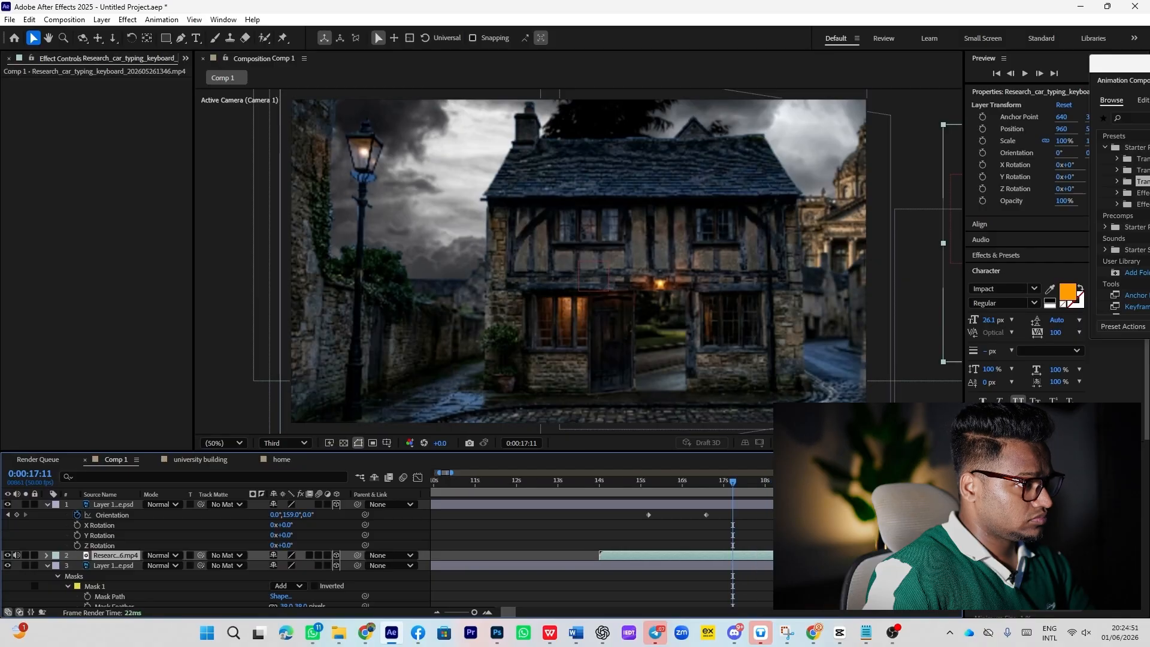
drag(665, 556, 747, 555)
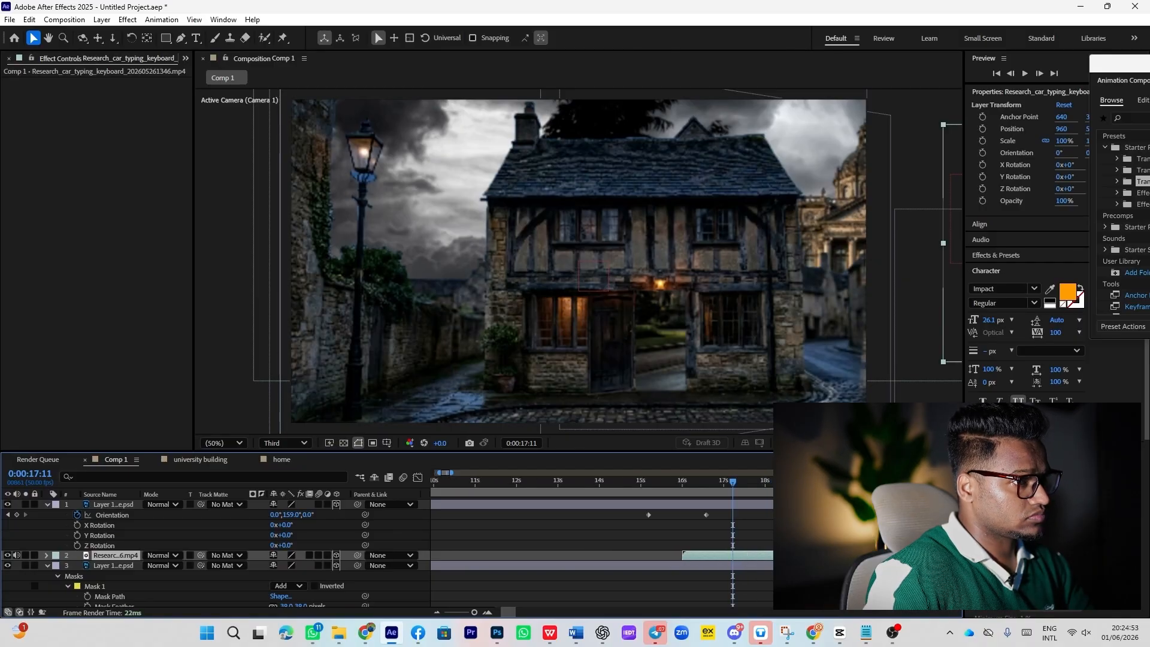
Step: Split the composition viewer into two views showing Top and Active Camera
click(892, 479)
click(886, 419)
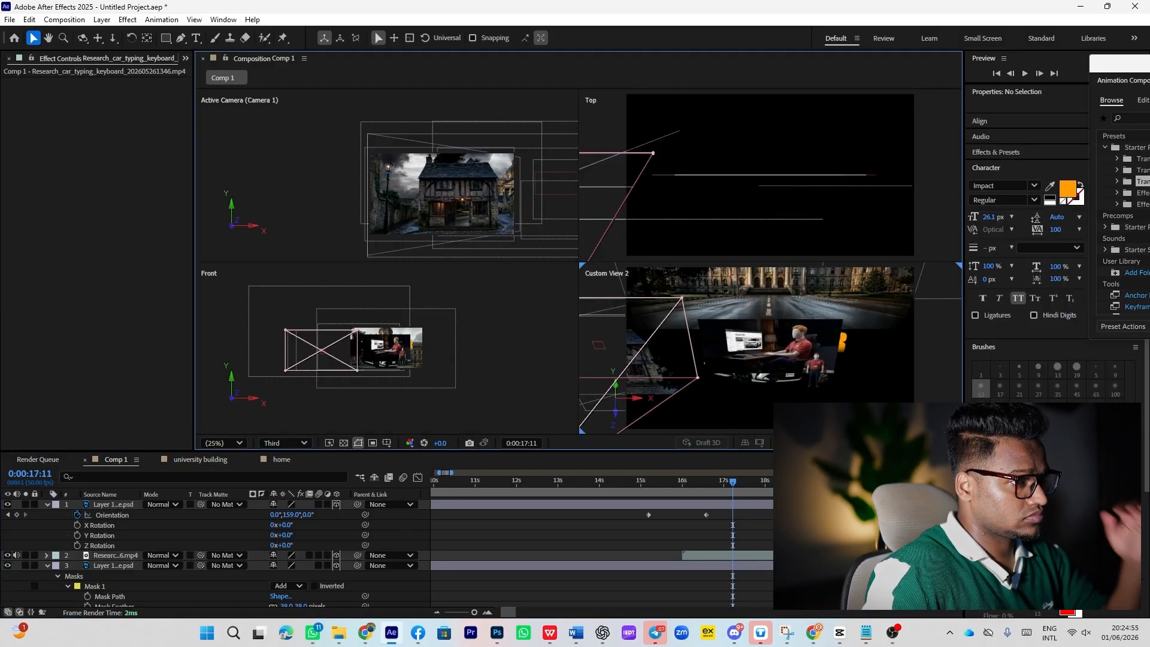
click(886, 443)
click(893, 467)
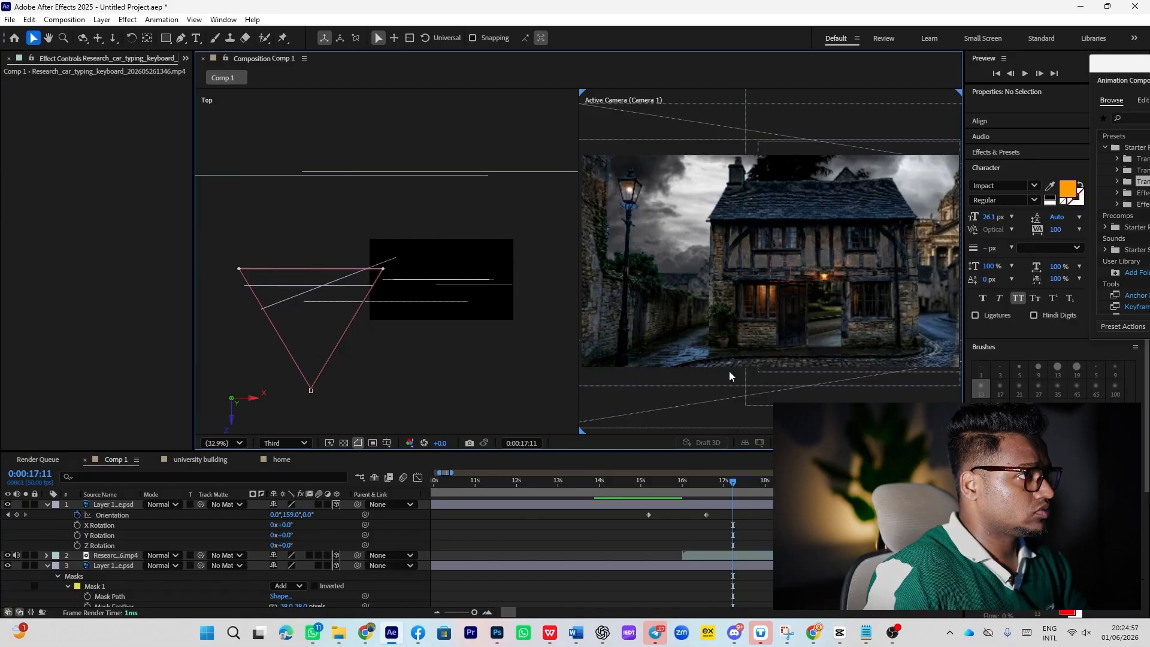
scroll(780, 286, down, 3)
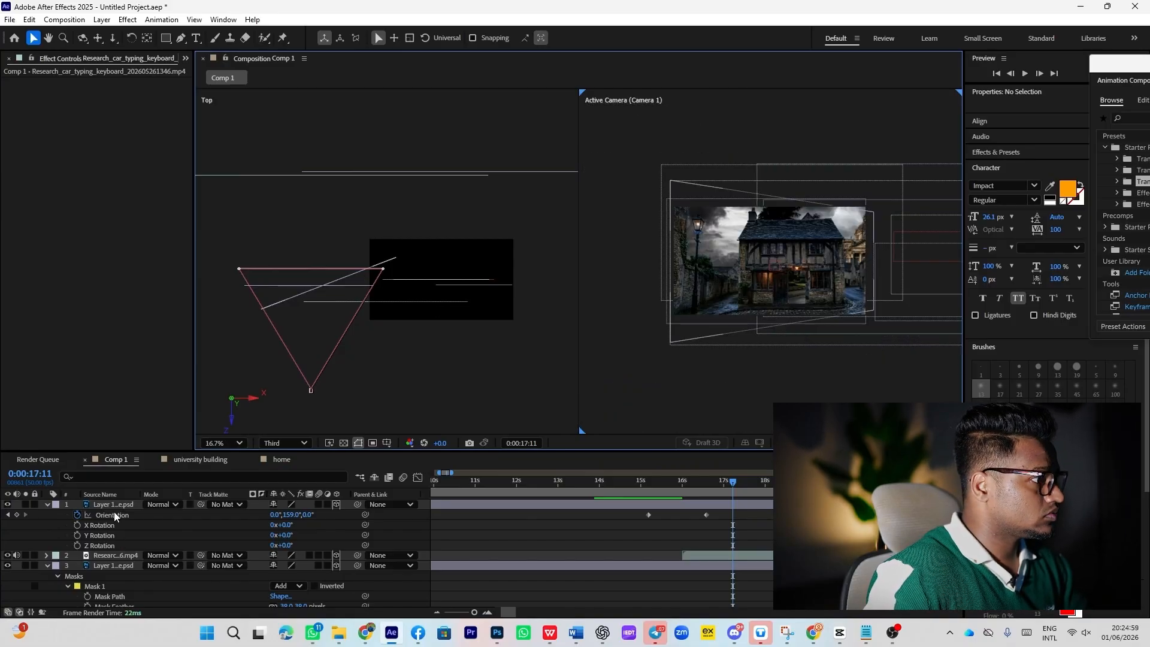
Step: Move the Research_car_typing_keyboard clip behind the house, lined up with the open doorway at X about -592
click(110, 557)
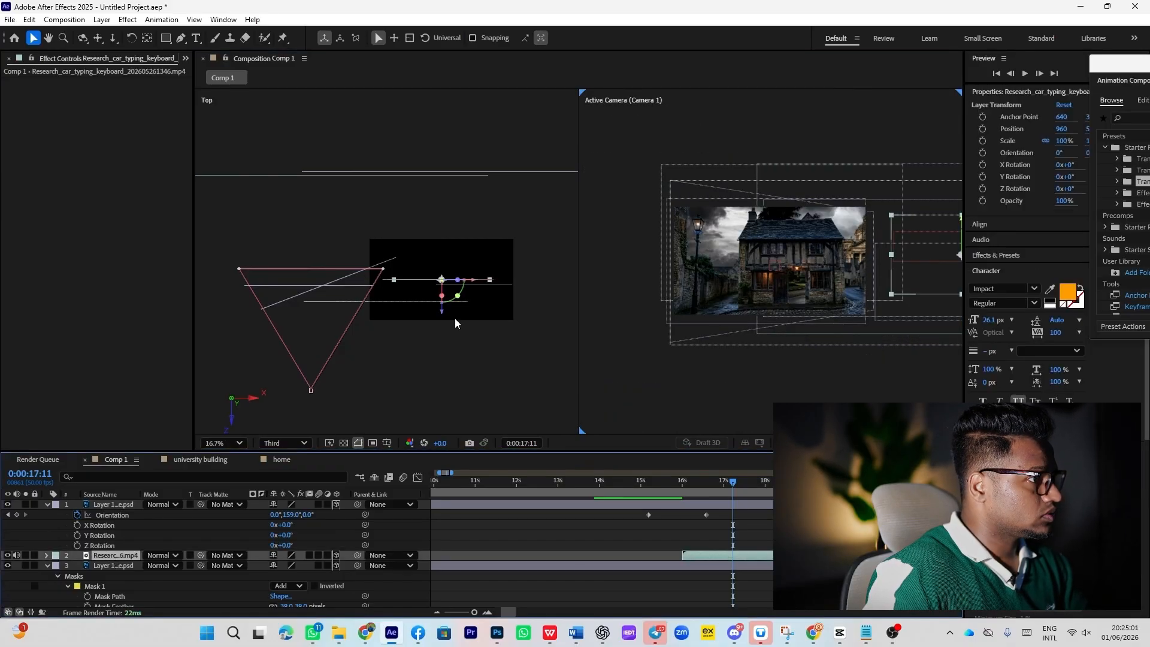
drag(467, 282, 325, 251)
drag(792, 260, 785, 311)
key(ctrl+z)
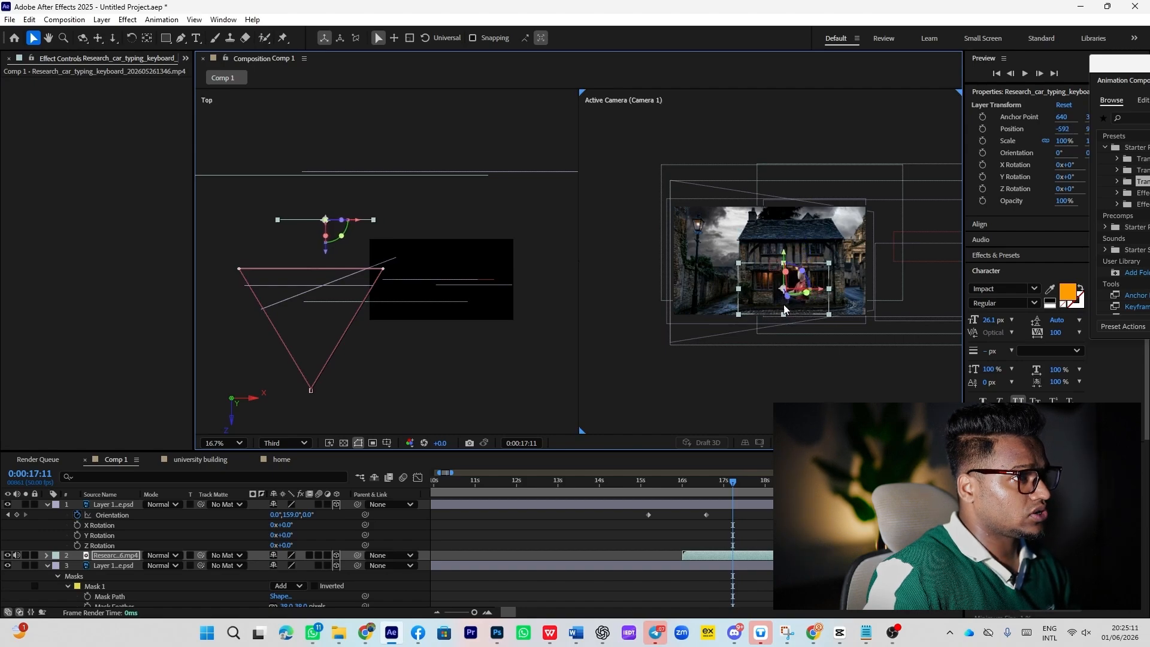
Step: Preview the door opening onto the typing clip from about 0:00:15:30
drag(740, 483, 619, 497)
key(space)
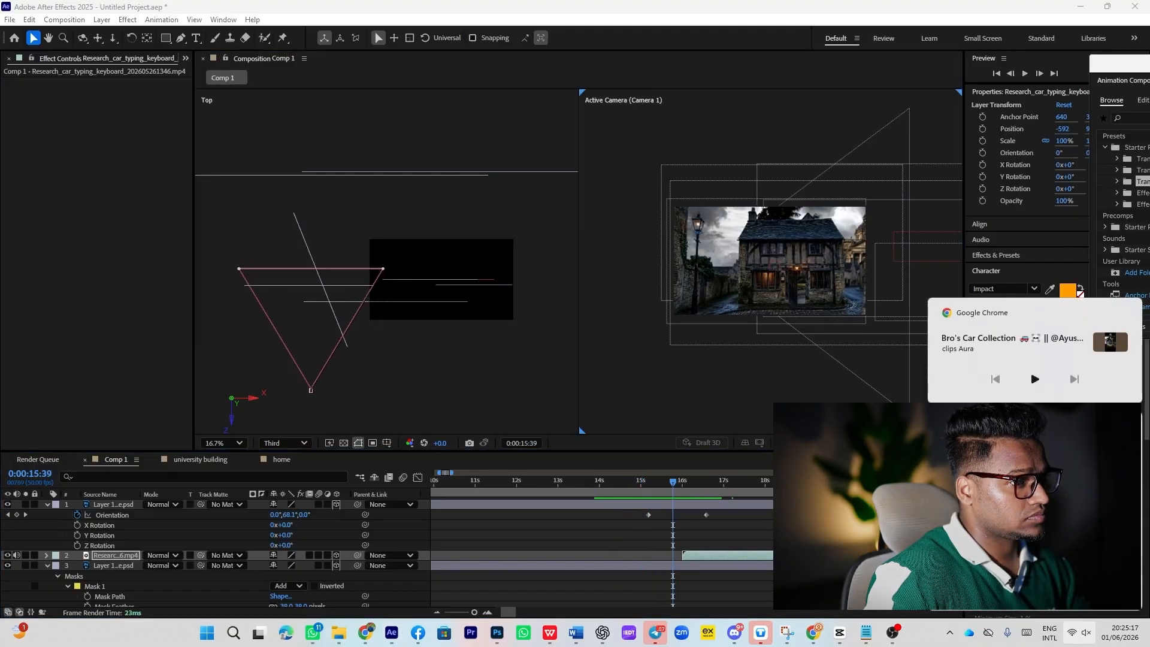
click(943, 561)
click(766, 524)
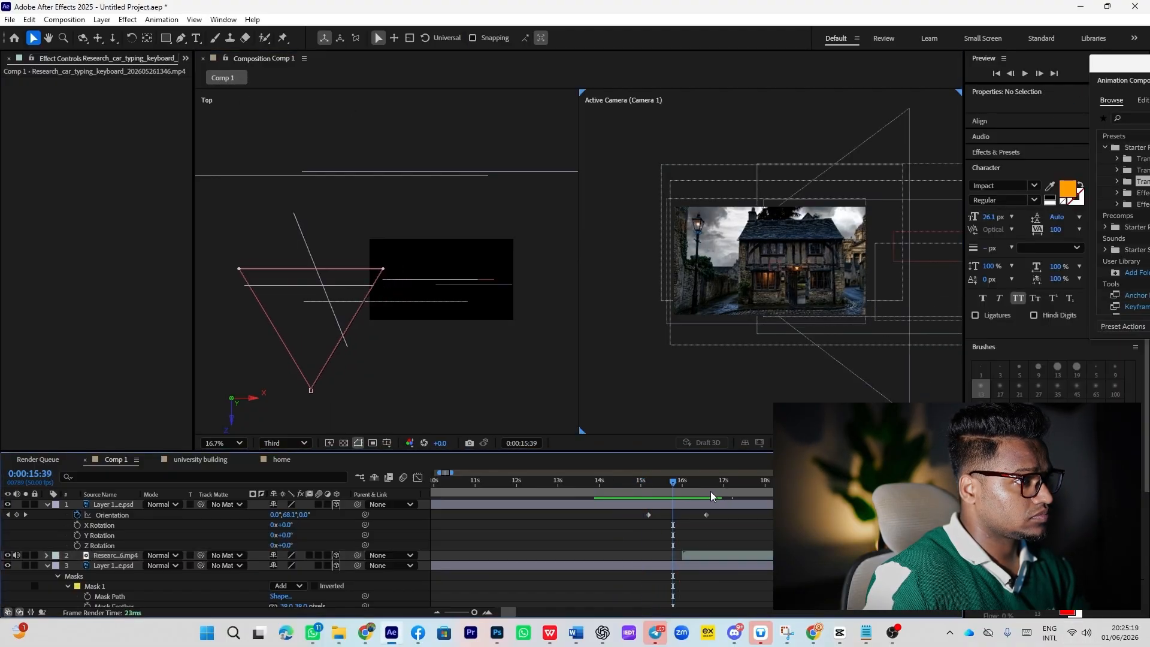
click(666, 486)
key(space)
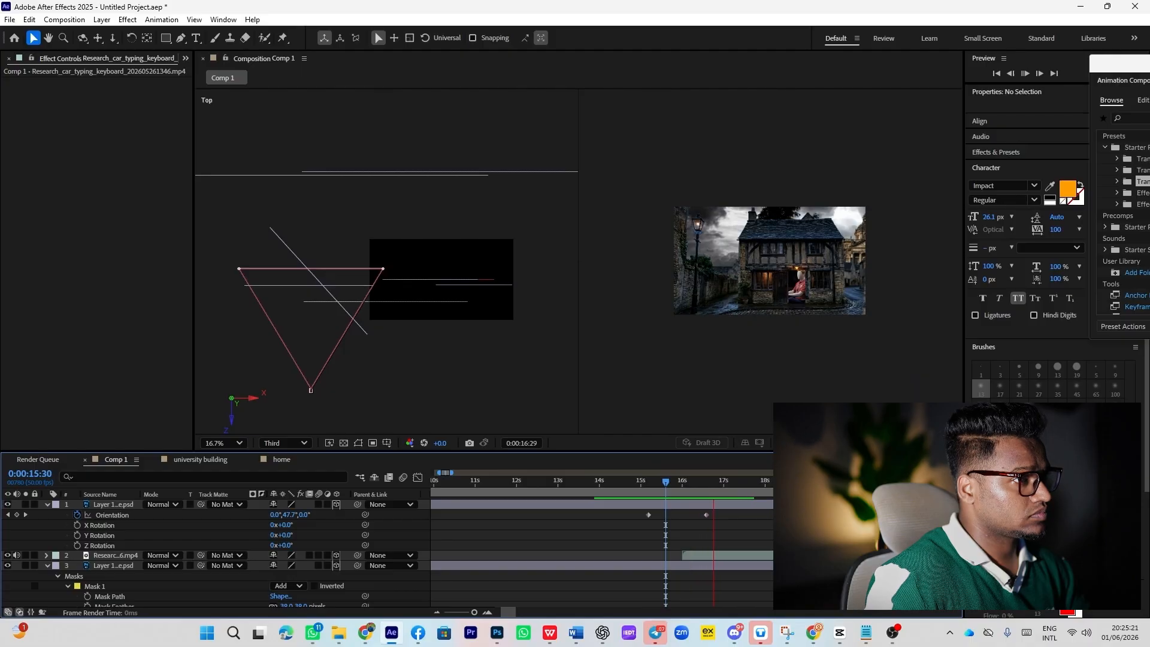
key(space)
Step: Return to a single Active Camera view at 50% zoom and preview the door opening from 0:00:14:15
click(929, 456)
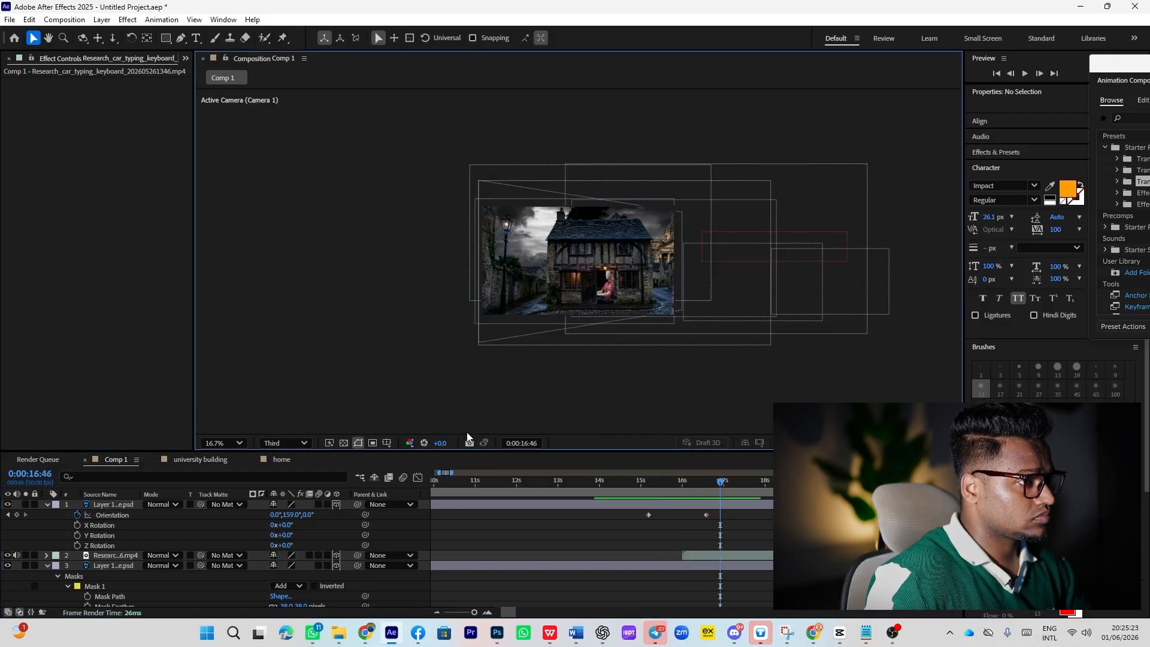
click(223, 442)
click(225, 227)
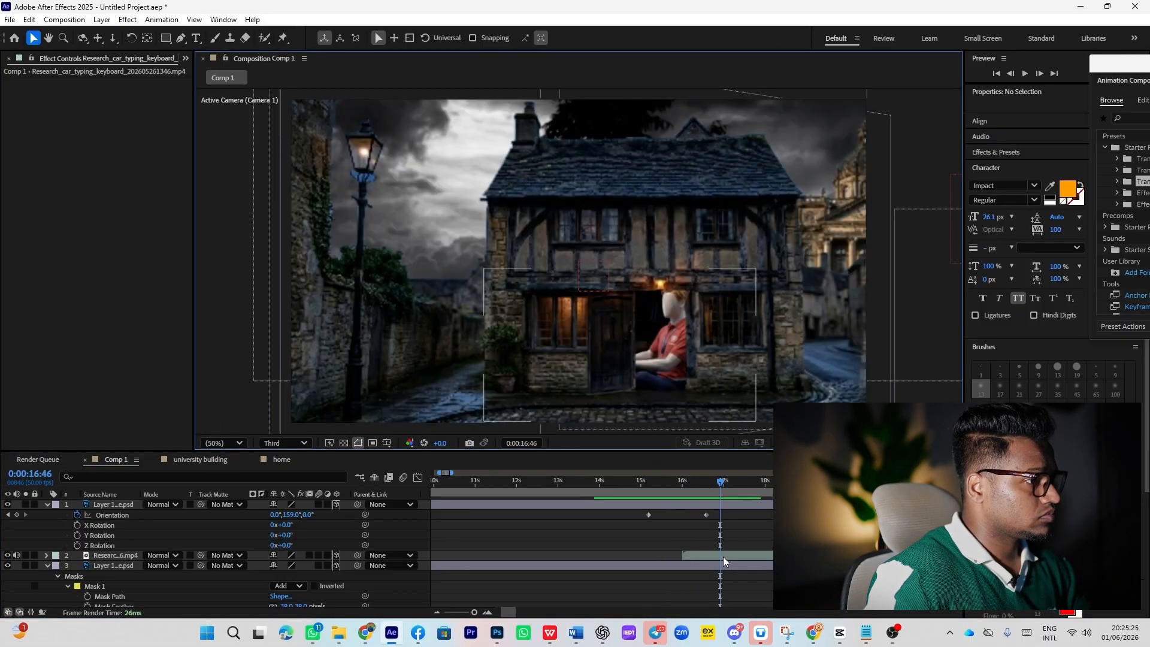
drag(720, 481, 611, 492)
key(space)
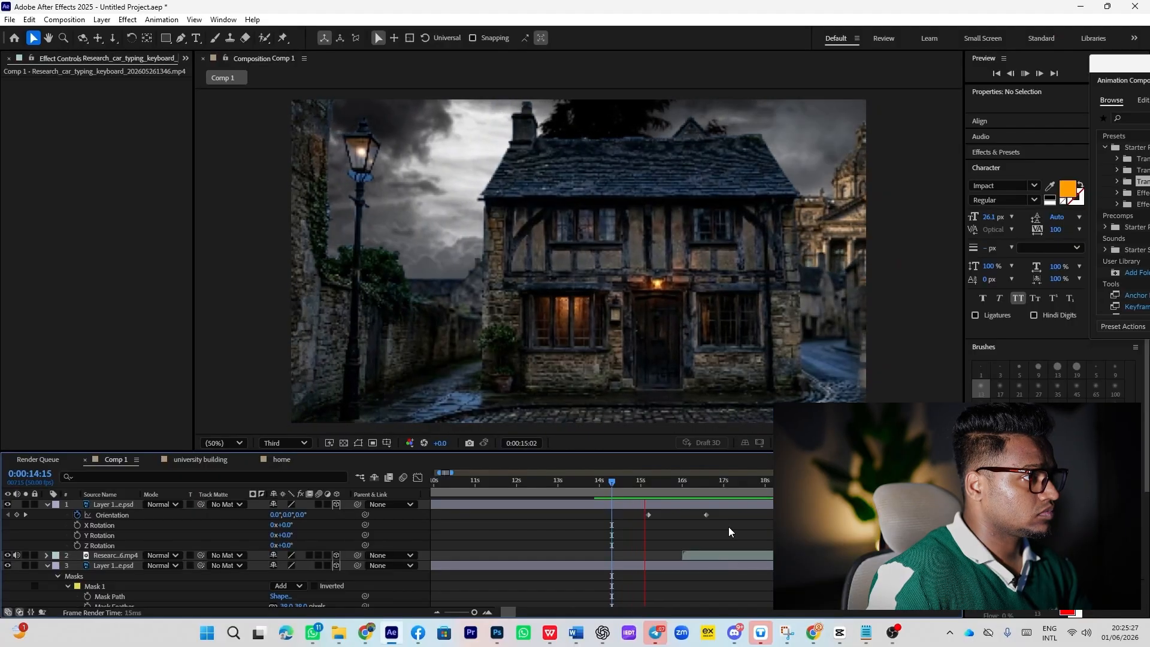
Step: Create a null object at about 0:00:15:06, place it above Null 1, make it 3D and parent Null 1 to it
click(644, 483)
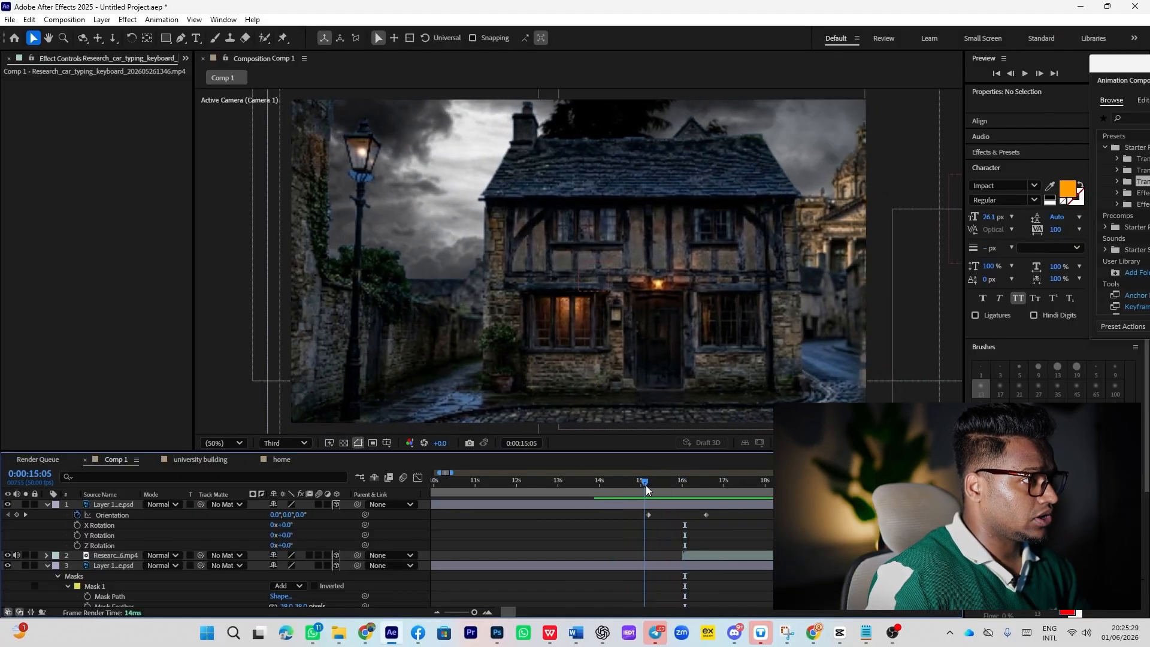
scroll(624, 545, down, 5)
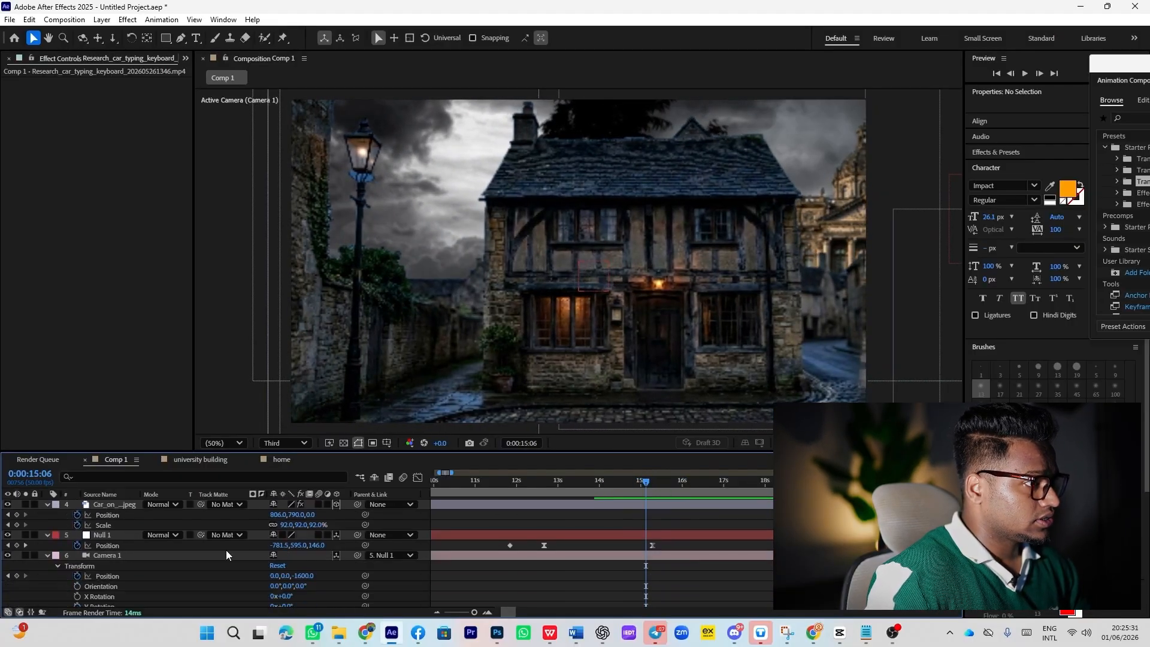
right_click(45, 591)
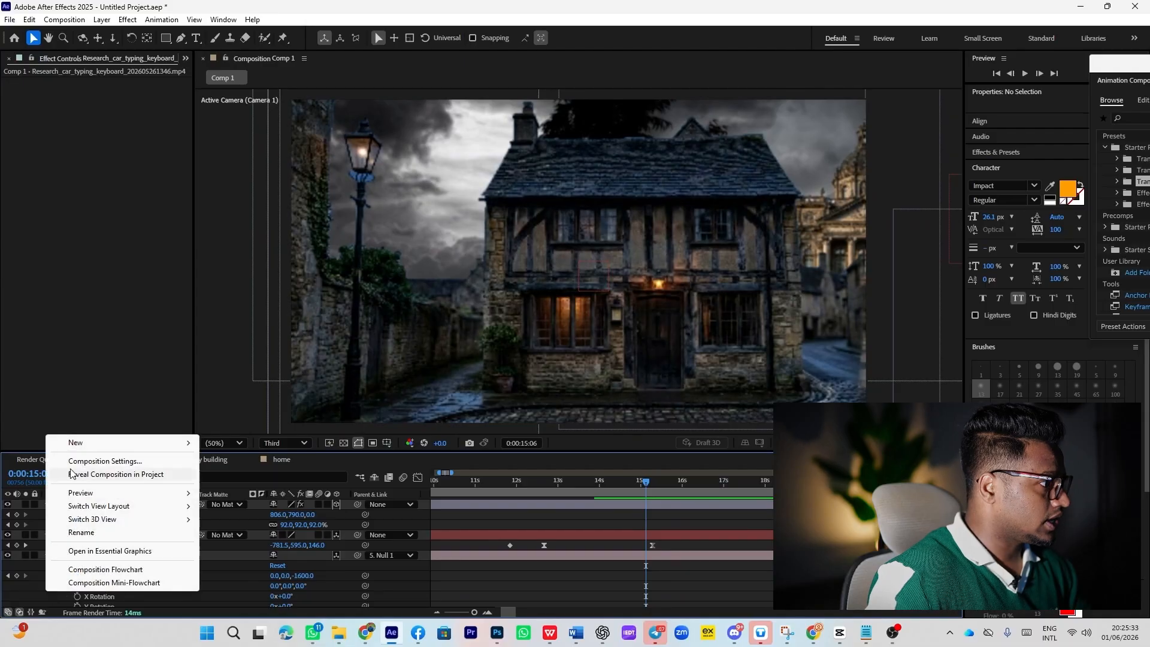
mouse_move(77, 442)
click(267, 519)
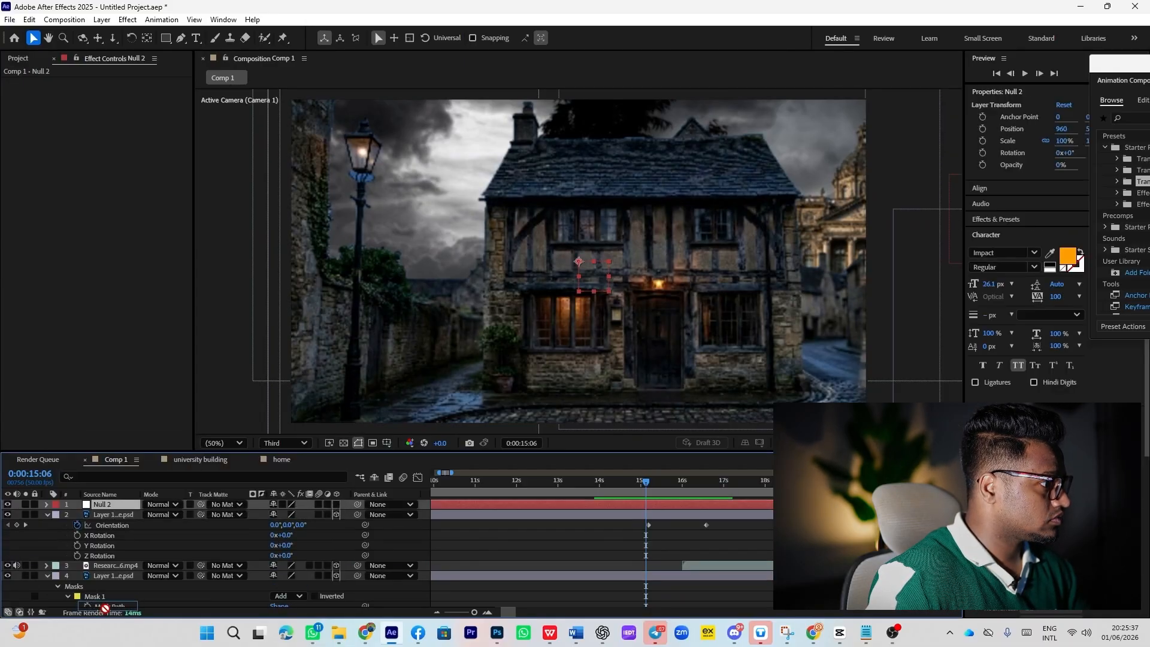
scroll(107, 606, down, 5)
scroll(112, 509, up, 3)
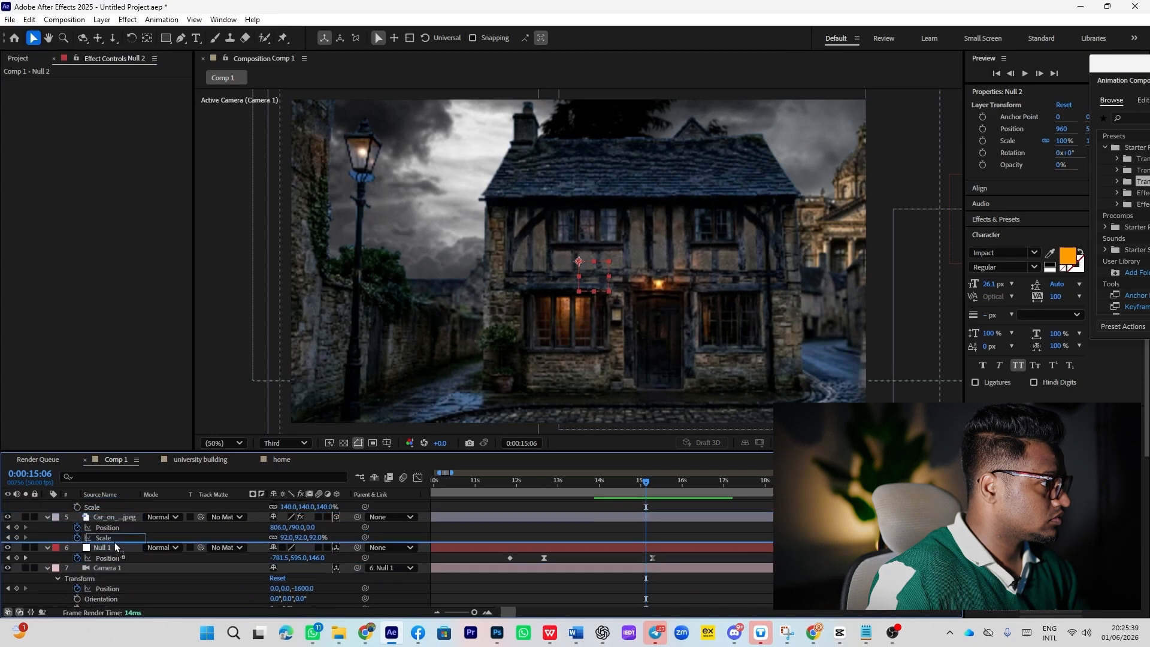
click(336, 537)
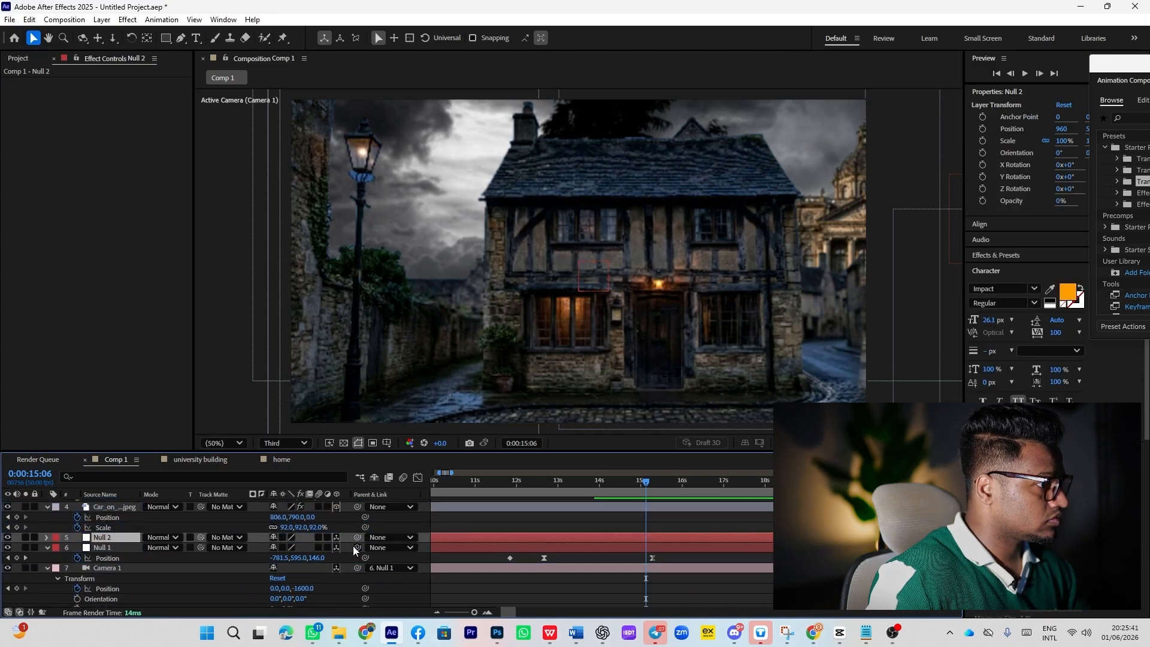
drag(356, 547, 123, 540)
Step: Keyframe Null 2's position at 0:00:15:06 and 0:00:17:16 so the camera pushes through the open doorway to the typing clip
key(p)
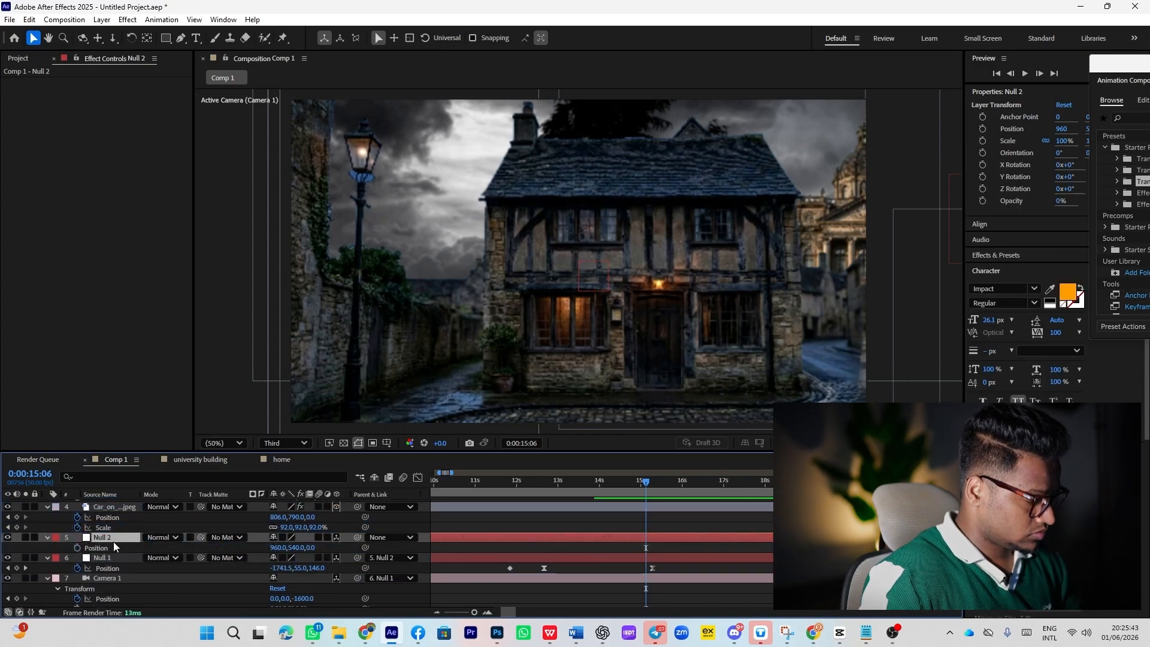
drag(645, 480, 738, 486)
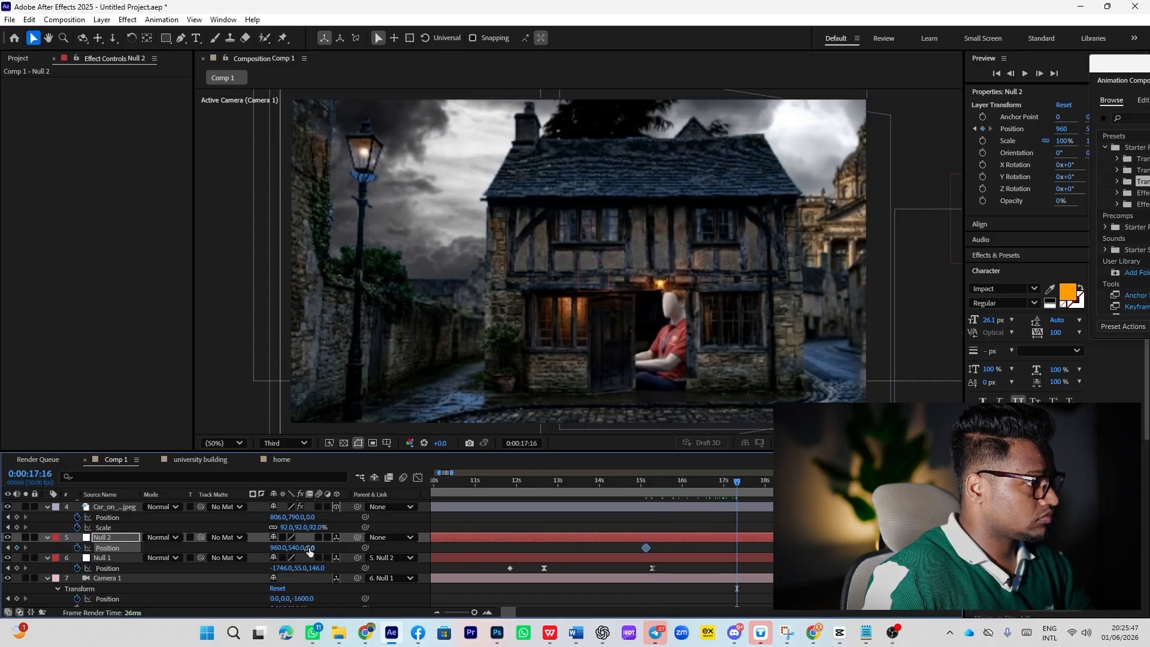
drag(309, 547, 453, 529)
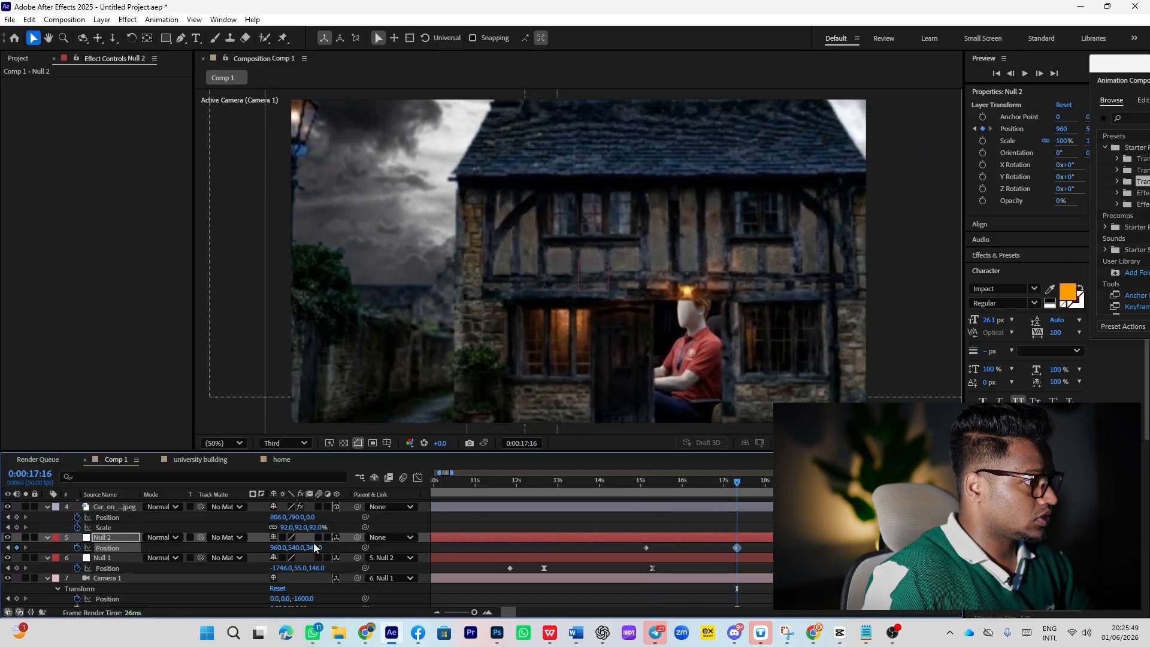
drag(294, 547, 391, 529)
drag(322, 547, 477, 539)
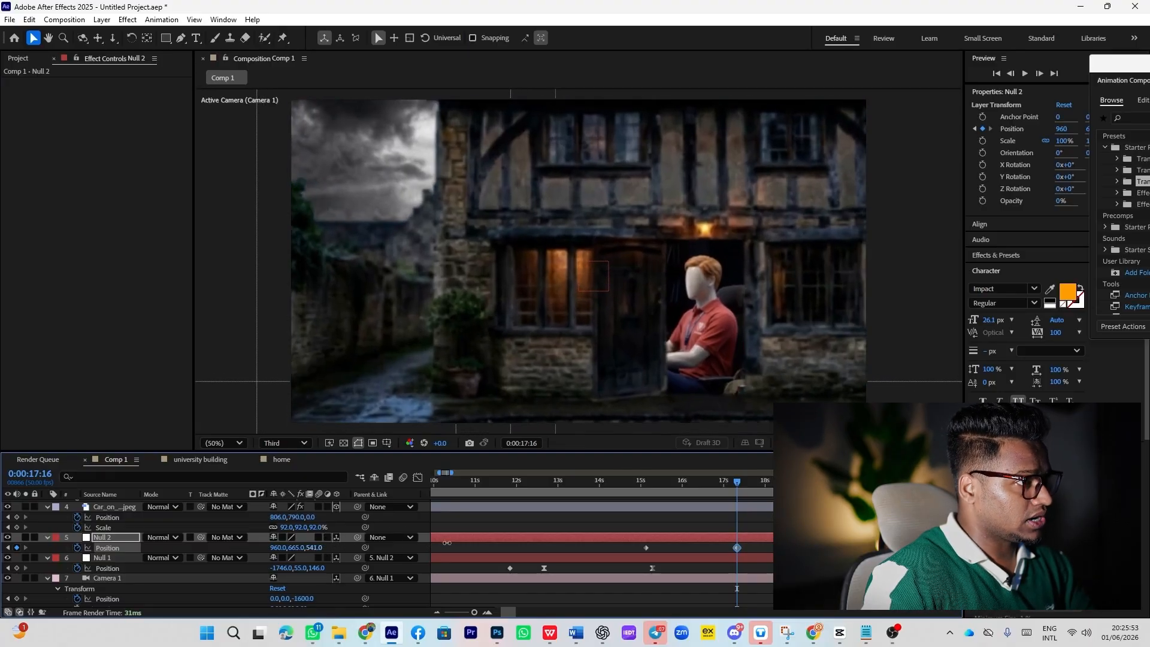
drag(276, 548, 371, 550)
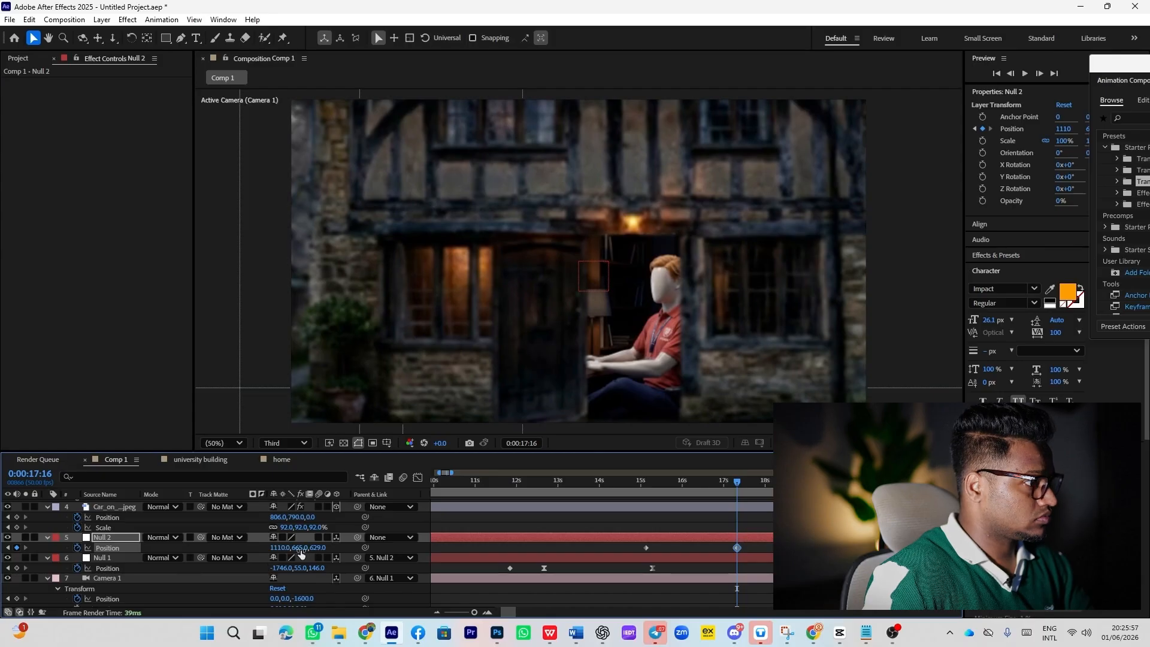
drag(301, 551, 497, 549)
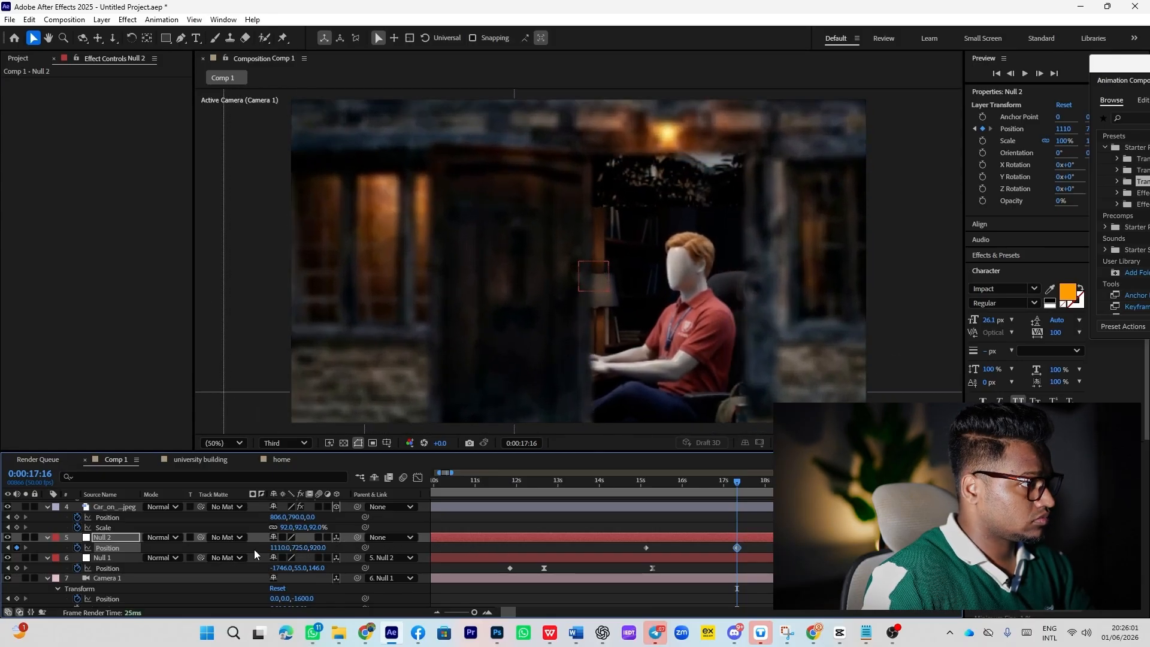
drag(302, 549, 428, 548)
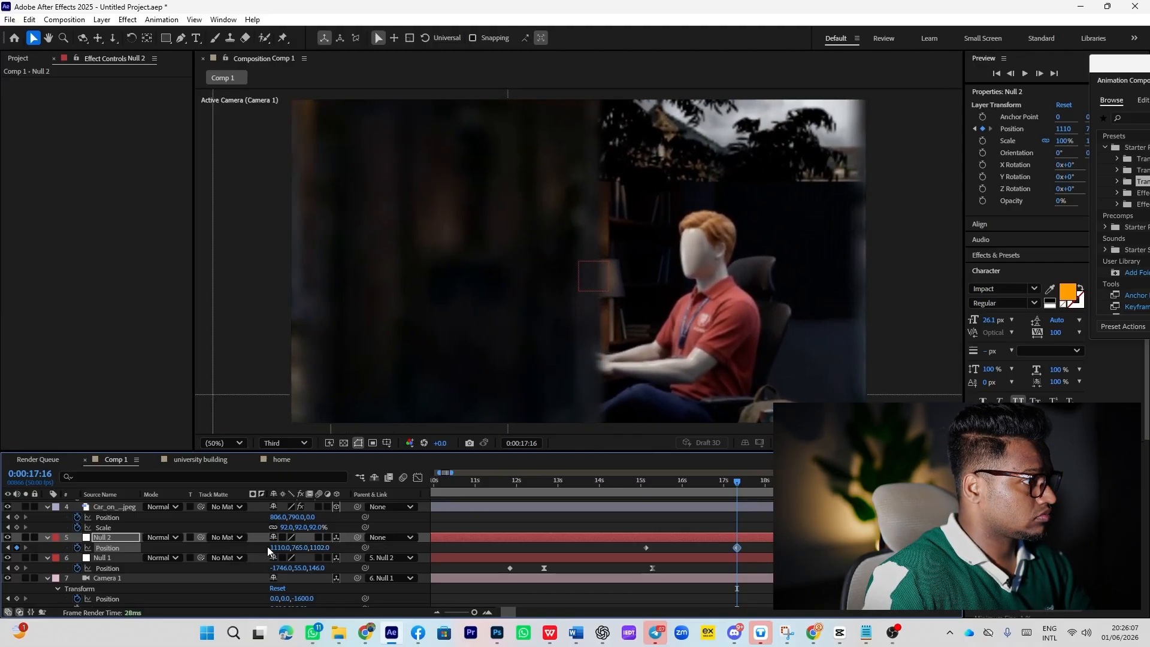
drag(273, 547, 484, 542)
Step: Raise the Research_car_typing_keyboard clip to fill the camera frame and set its scale to 88%
scroll(122, 559, up, 5)
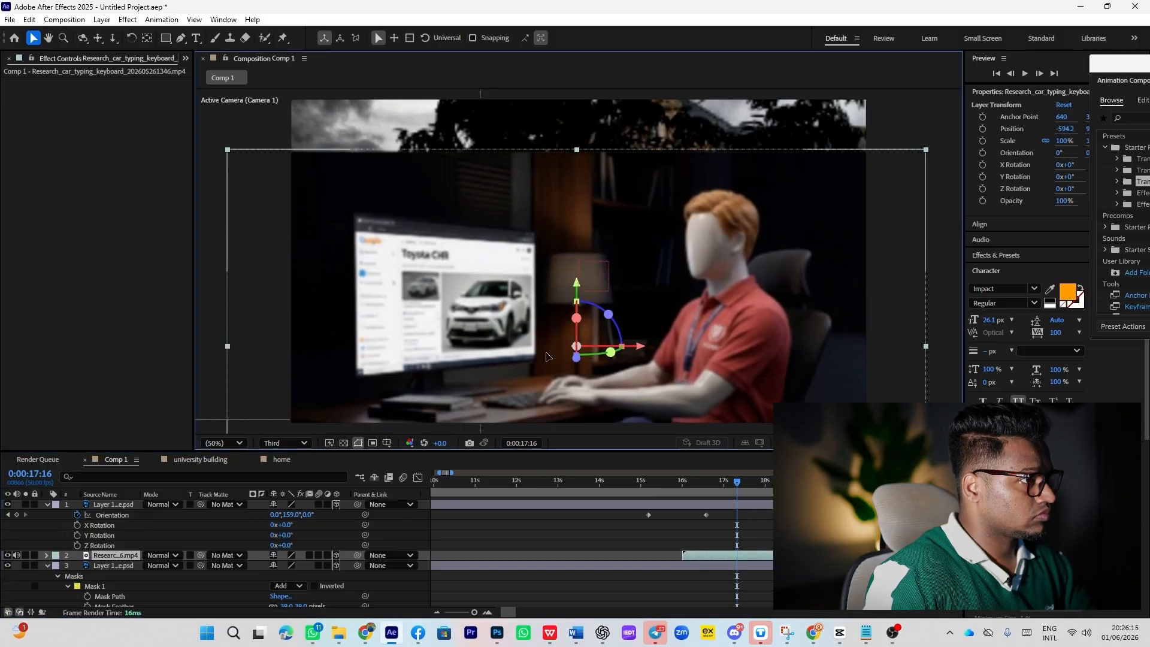
drag(550, 386, 551, 292)
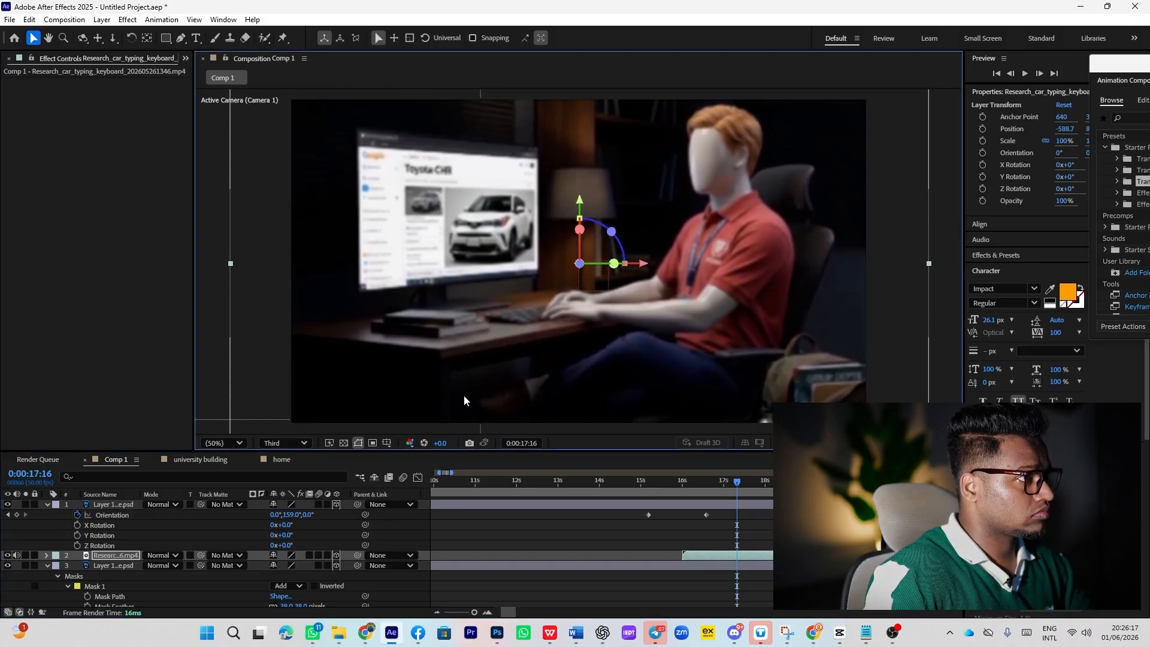
key(s)
mouse_move(300, 565)
mouse_down()
mouse_move(255, 565)
mouse_move(288, 566)
mouse_up()
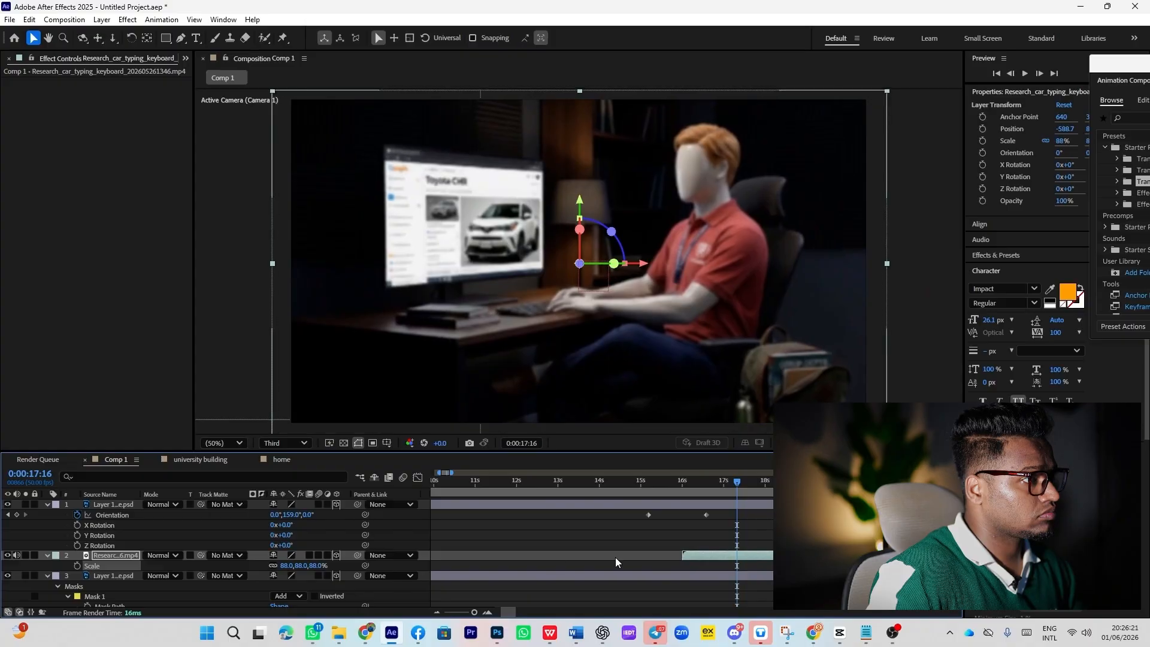
Step: Preview the push-in from 0:00:14:38 and shift the typing clip earlier to start at about 15 seconds
click(632, 491)
key(space)
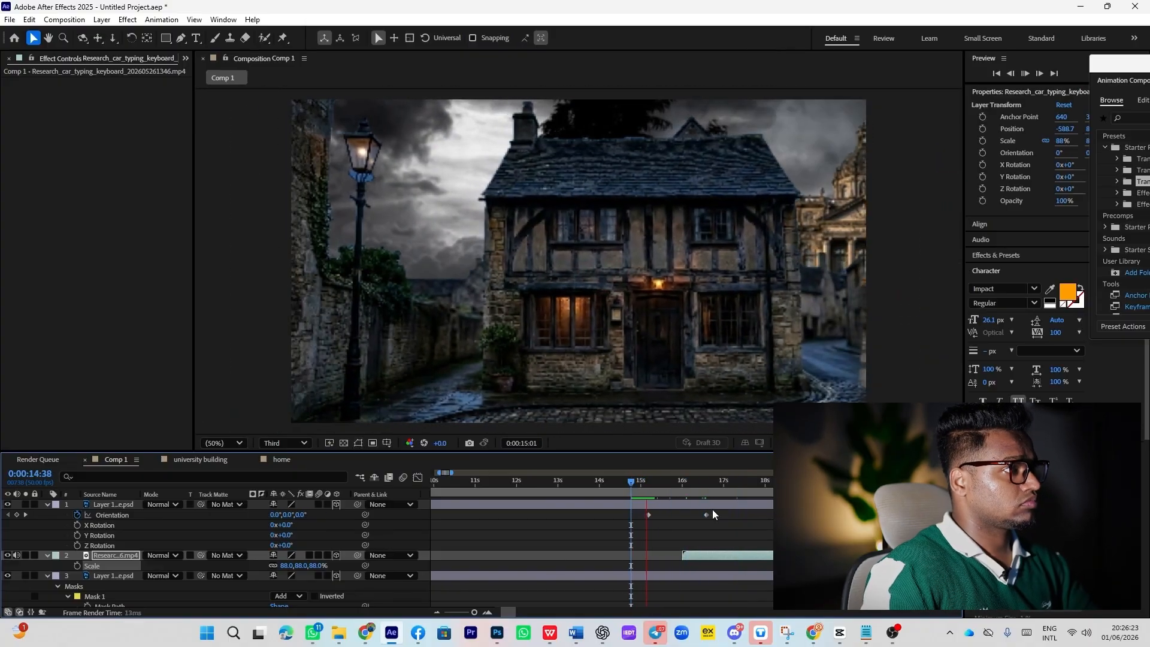
click(641, 485)
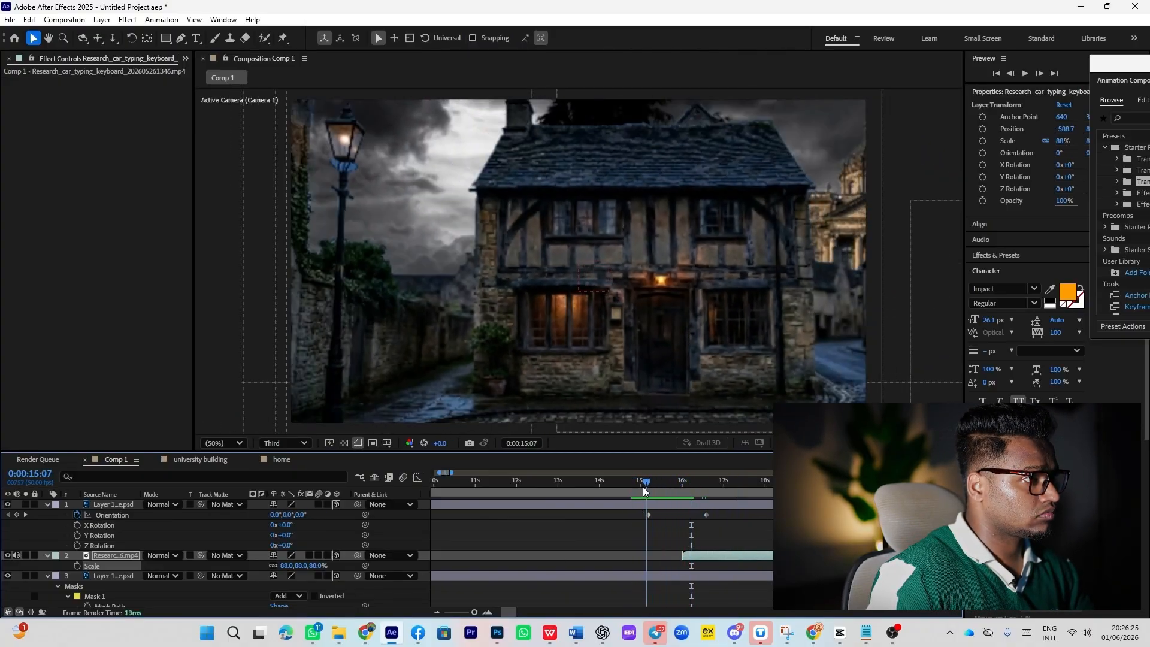
drag(716, 551, 674, 549)
key(space)
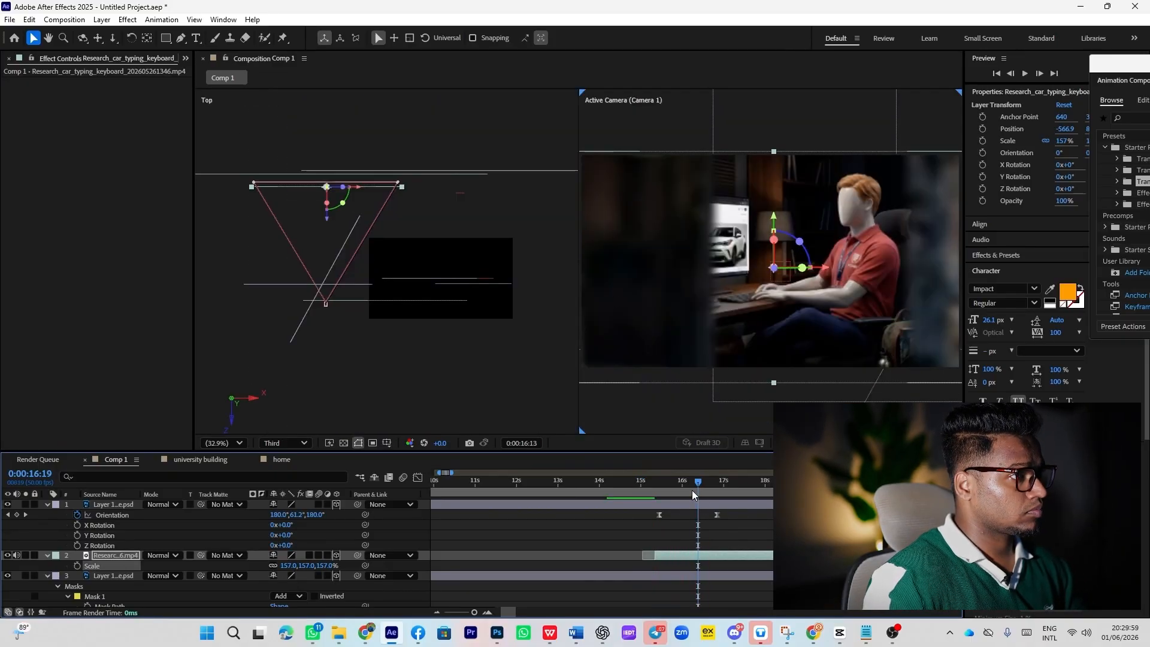
Step: Preview the camera move through the opening door into the typing clip from about 0:00:15:06
drag(692, 490, 645, 508)
key(space)
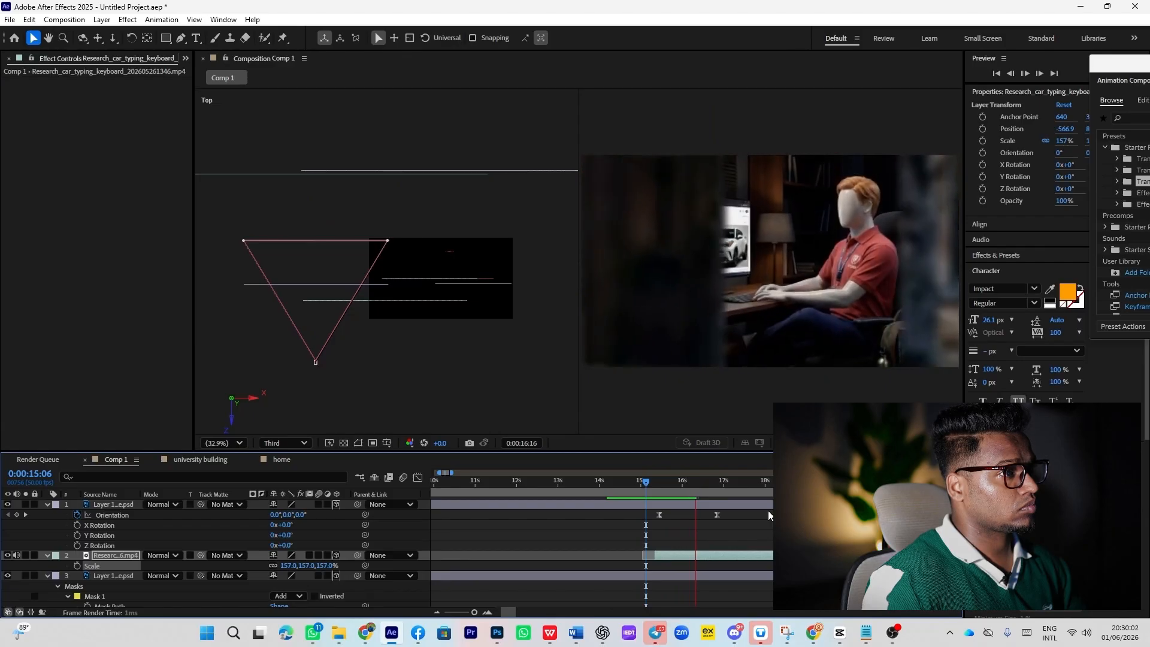
key(space)
key(space)
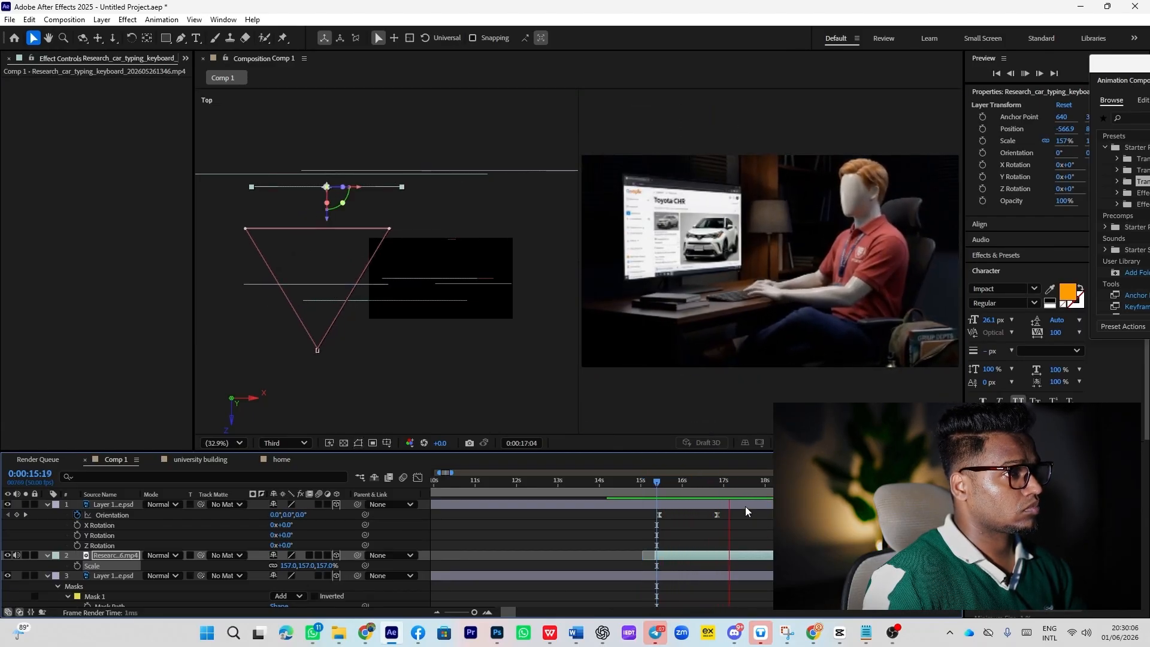
key(space)
Step: Raise the typing clip to Y about 815 at 0:00:16:10 so it covers the top of the doorway
drag(720, 486, 691, 486)
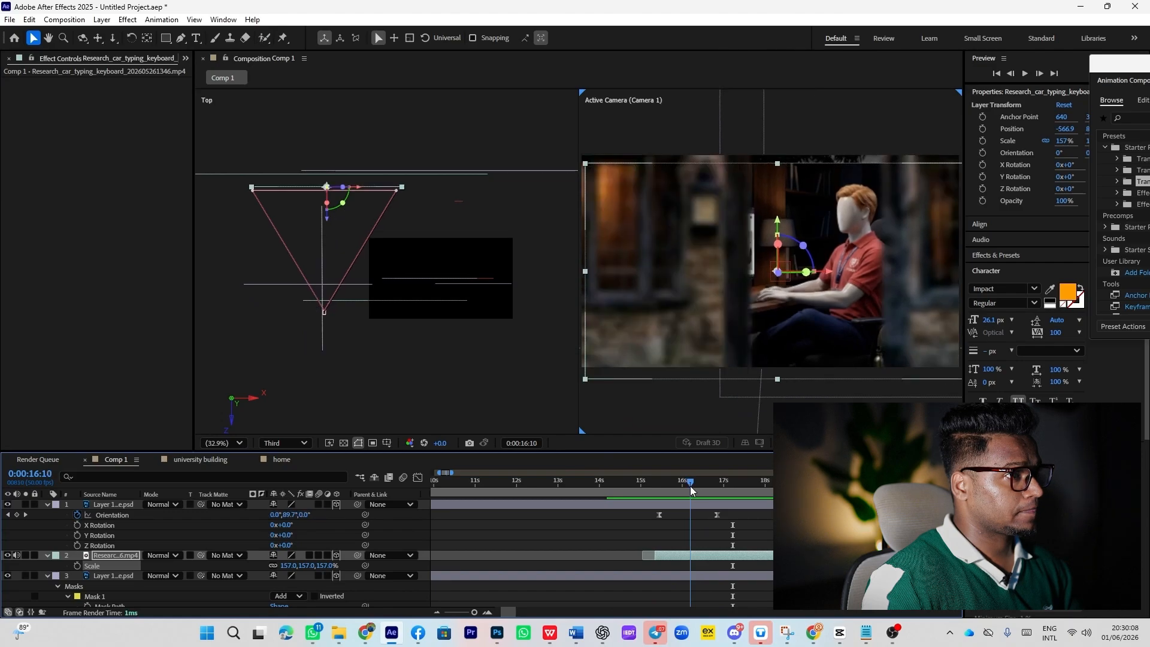
drag(776, 227, 776, 217)
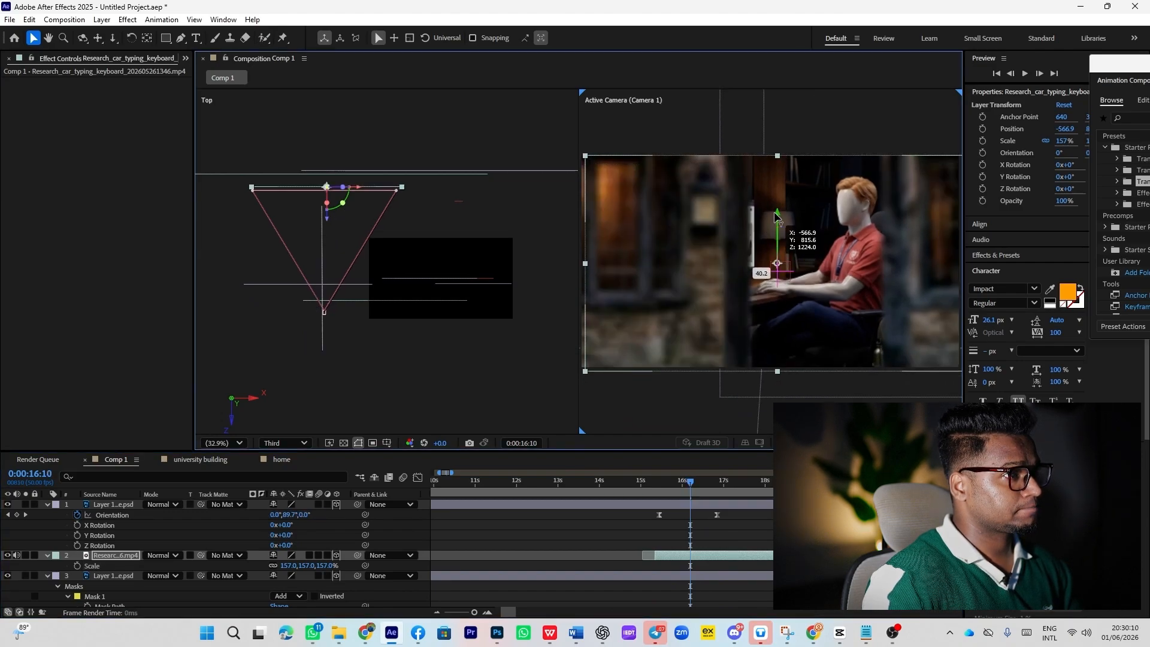
key(Tab)
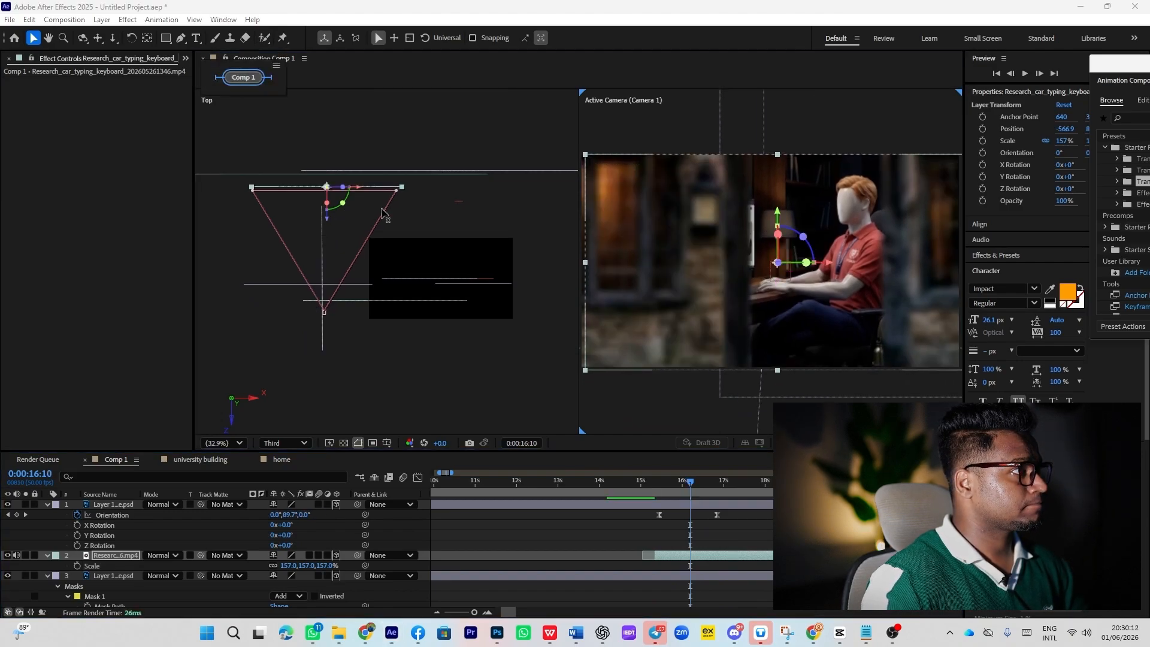
Step: Switch to a single Active Camera view and preview the move through the door into the typing clip from about 0:00:14:37
click(922, 431)
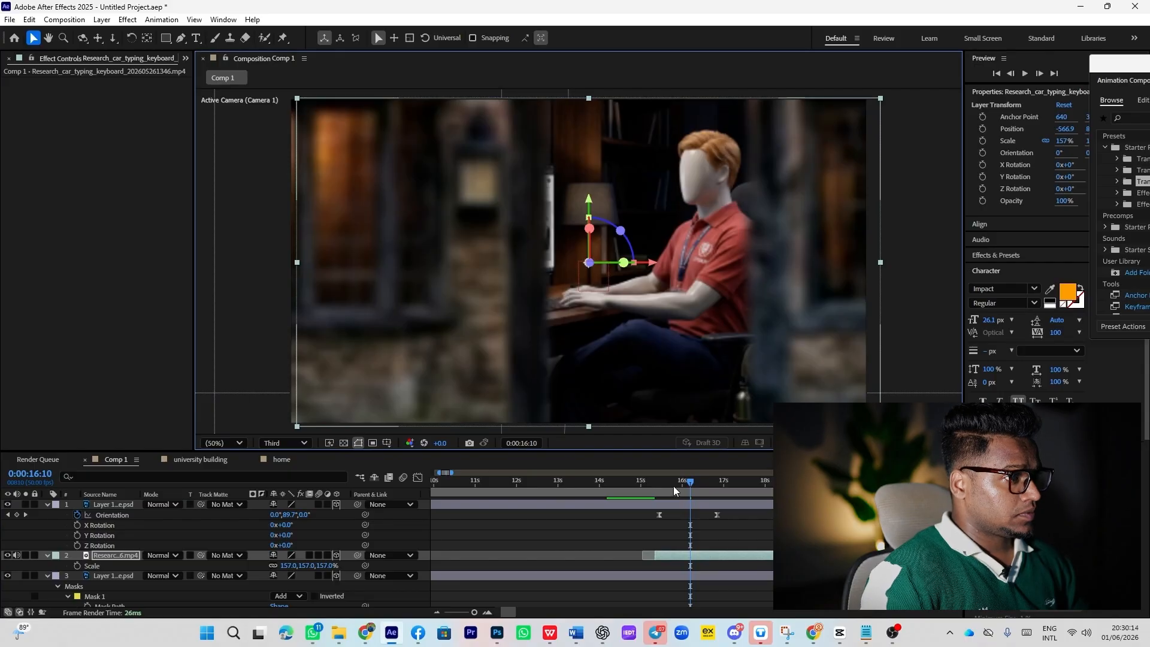
key(space)
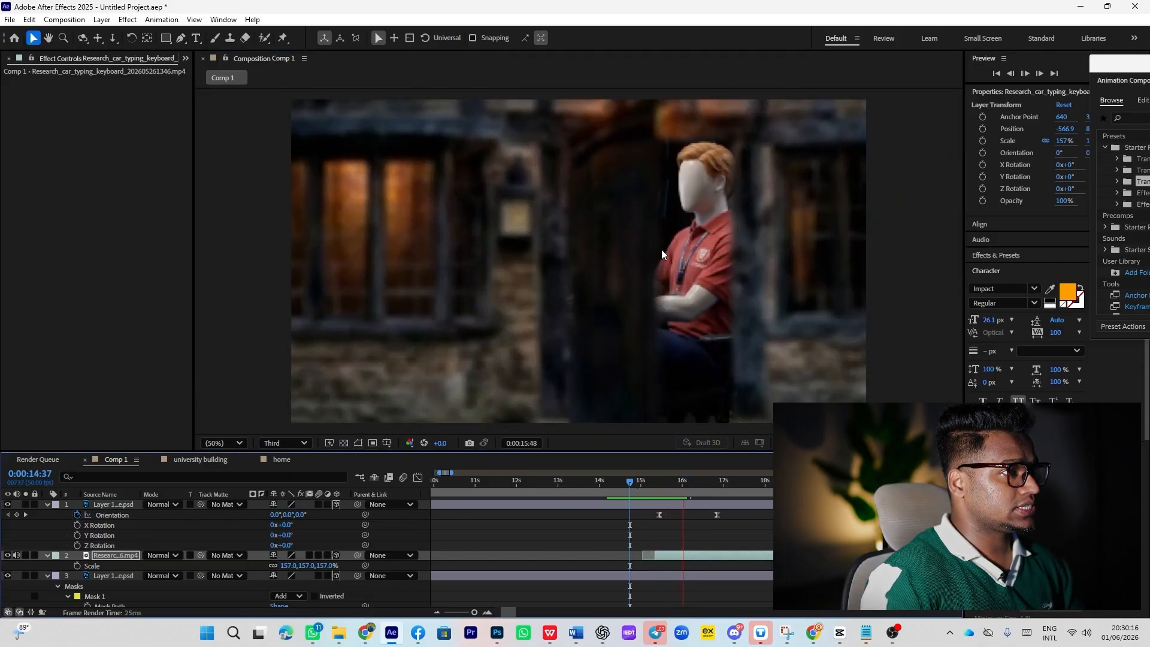
key(space)
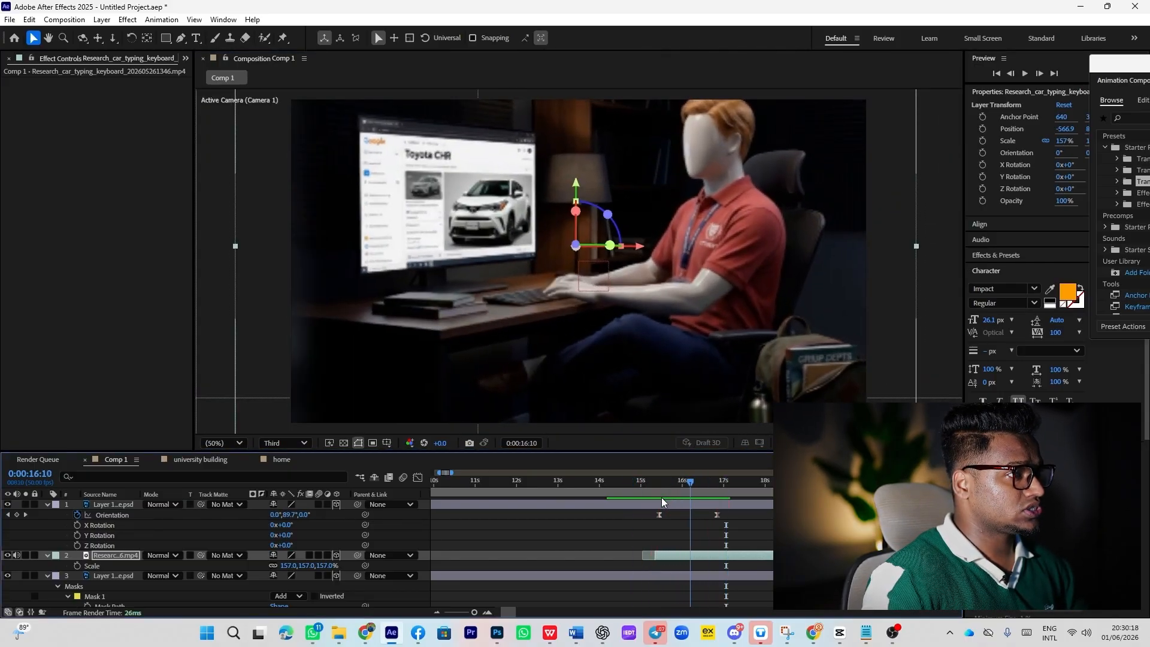
key(space)
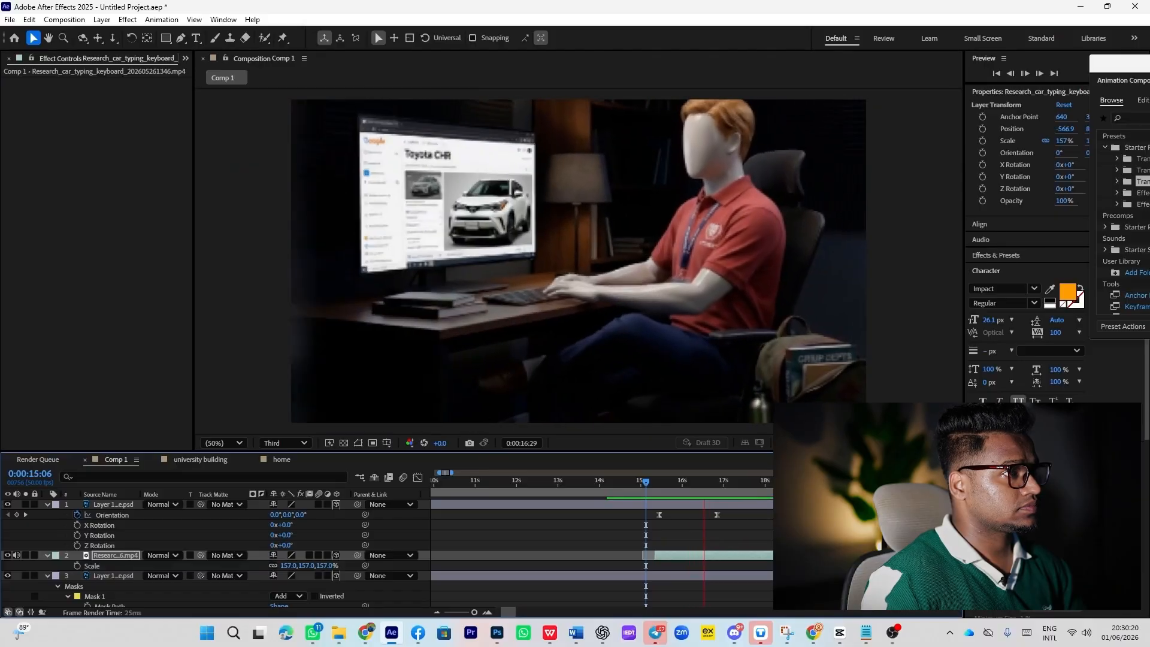
key(space)
Step: Set the preview resolution to Full and inspect the typing clip's framing around 0:00:16:43
click(286, 477)
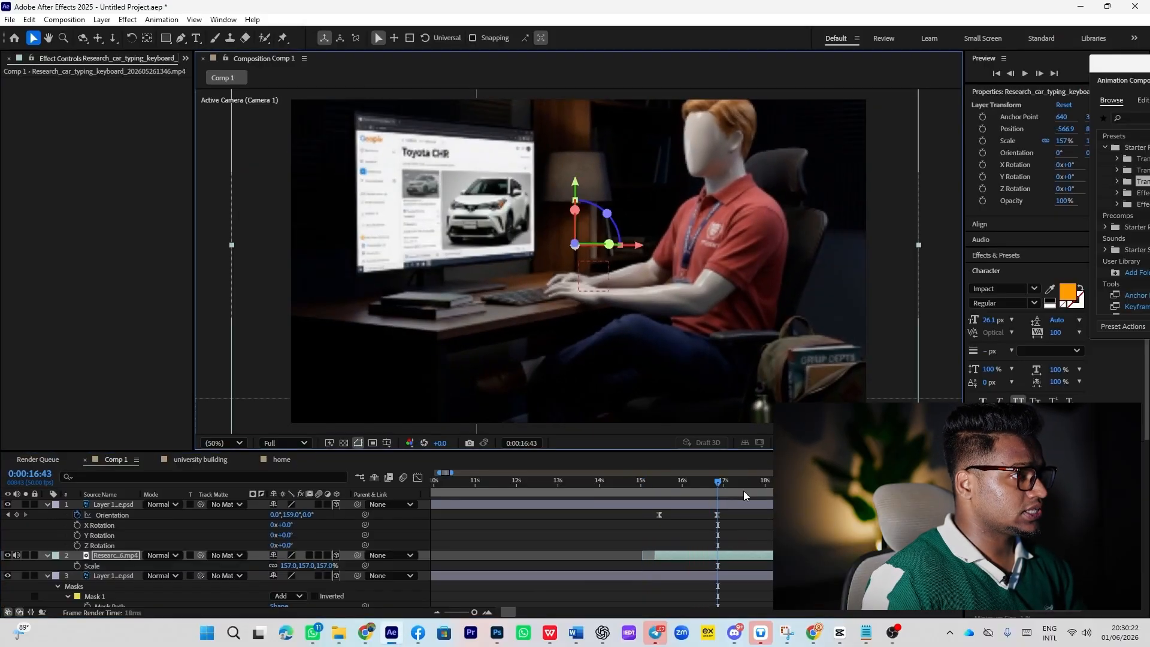
drag(742, 490, 714, 496)
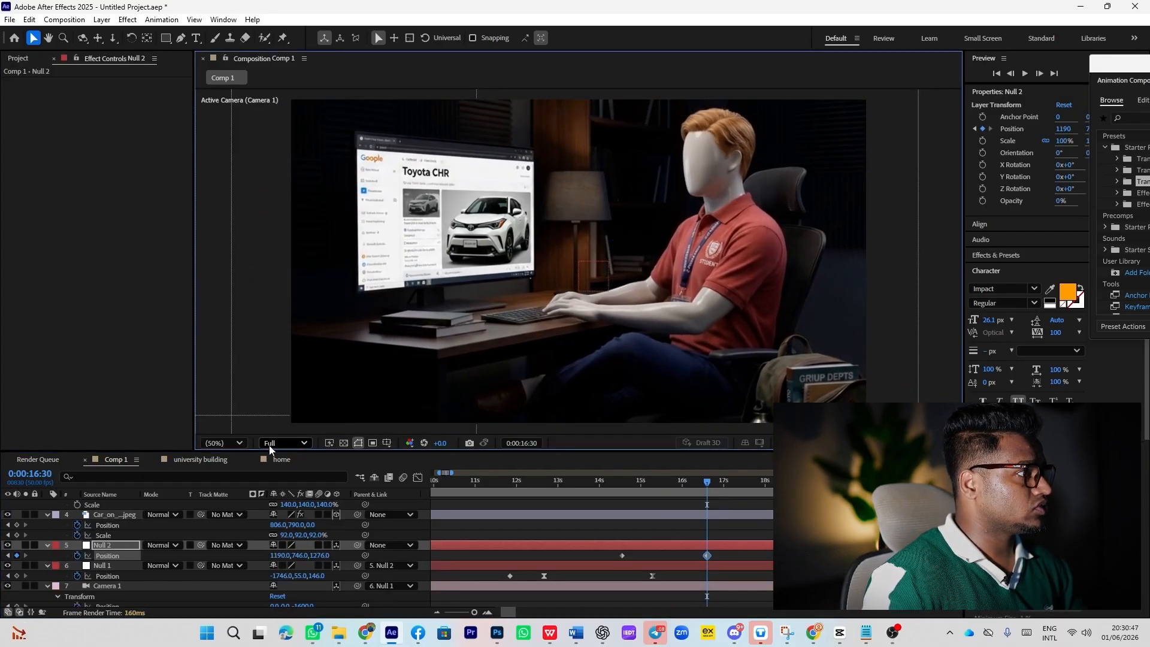
Step: Set the preview resolution to Third and preview the whole composition from 0:00:00:00
click(281, 443)
click(282, 510)
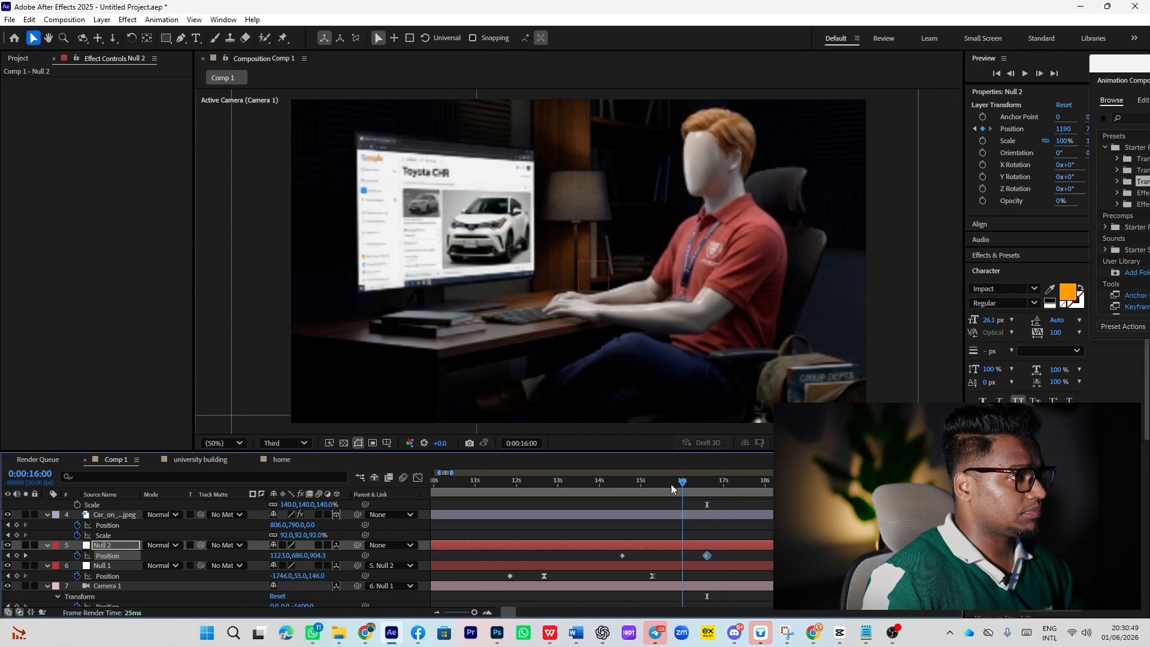
key(Home)
key(space)
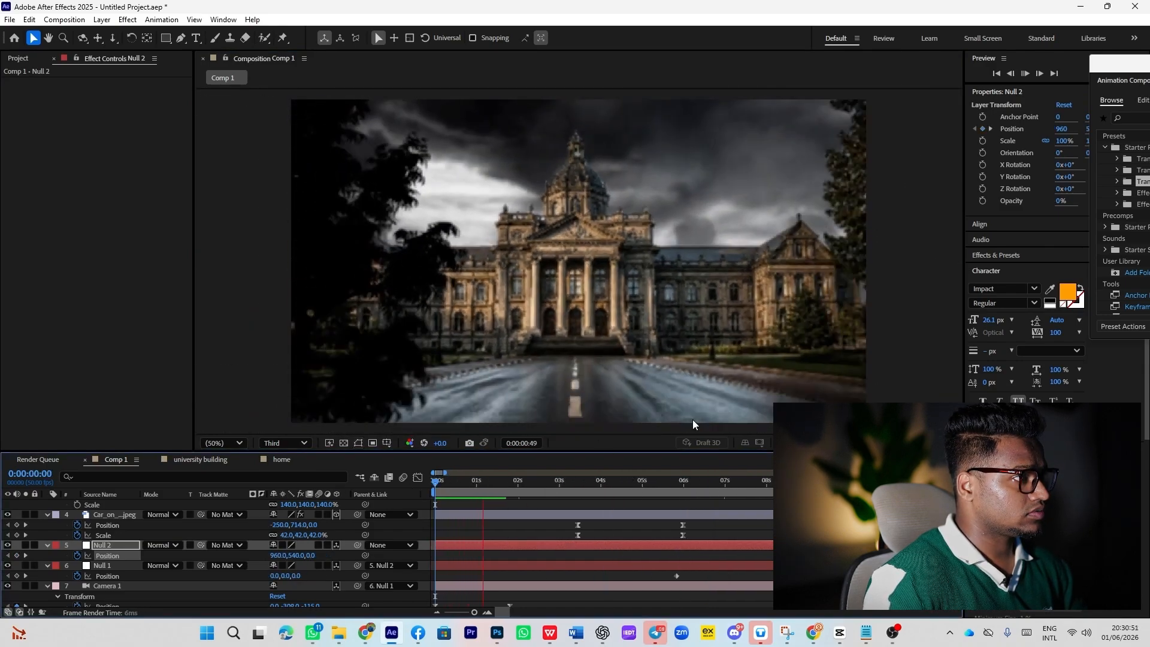